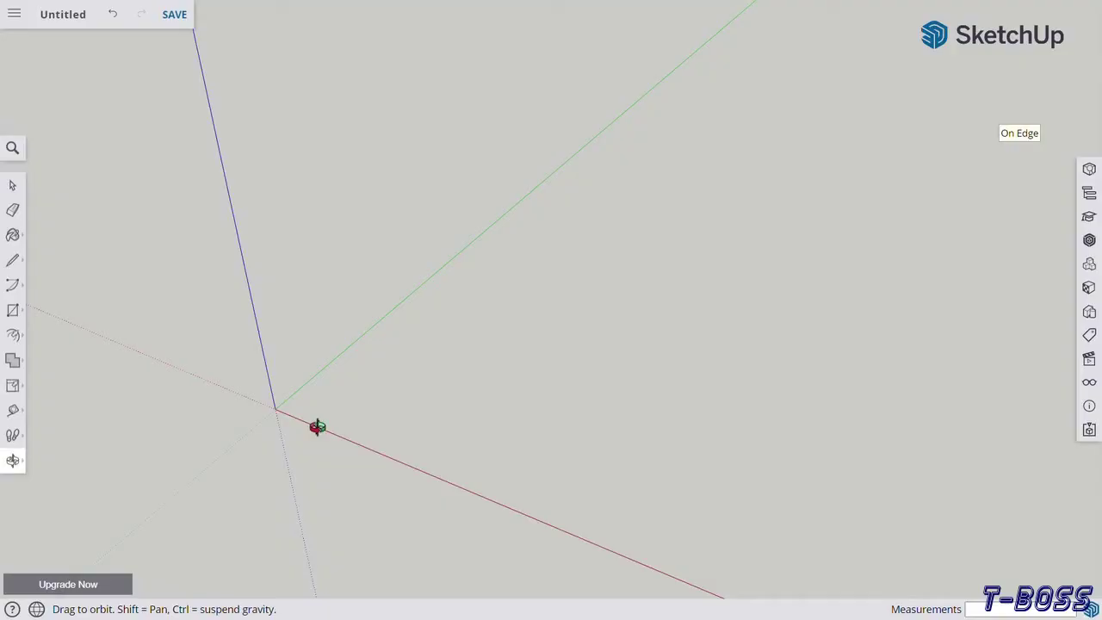
- Draw a long rectangle on the ground plane near the axes origin
{"action": "left_click", "coordinate": [30, 317]}
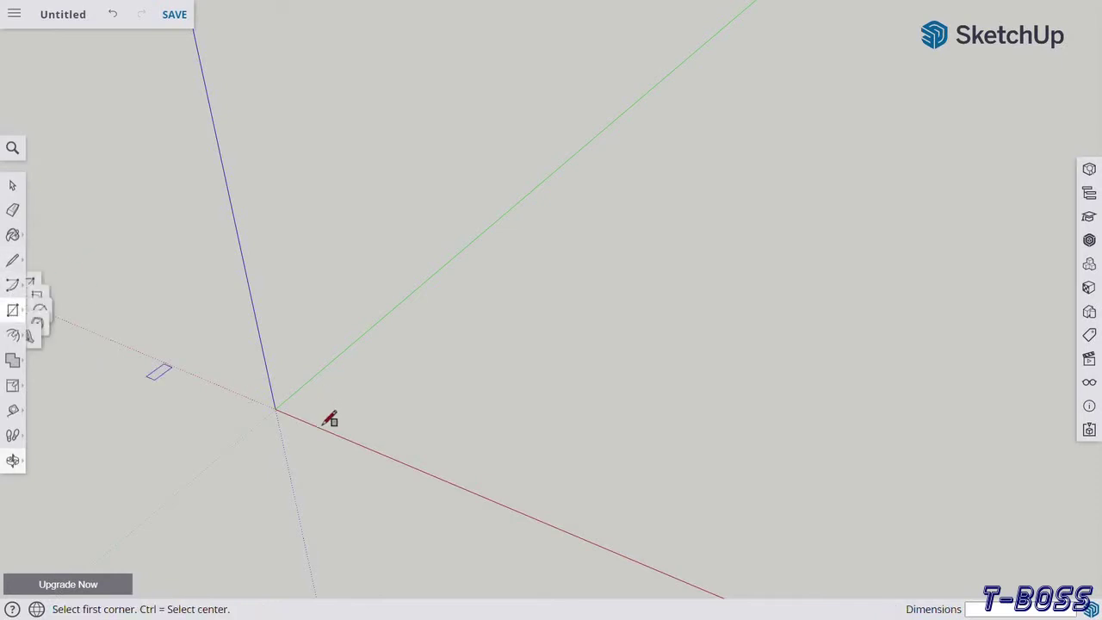
{"action": "left_click", "coordinate": [320, 403]}
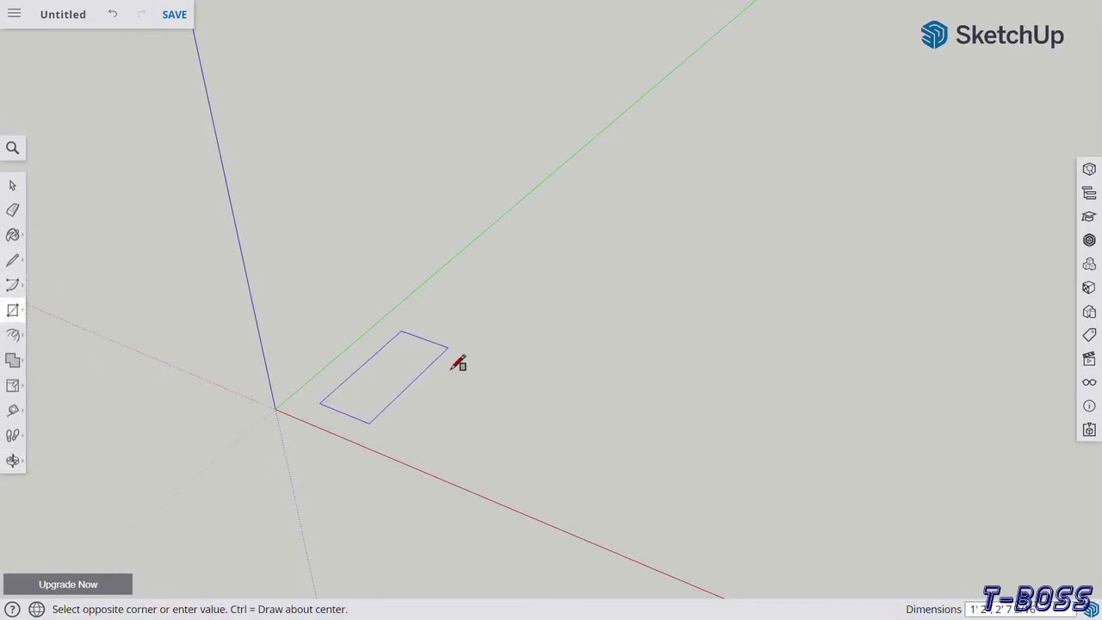
{"action": "left_click", "coordinate": [450, 345]}
{"action": "left_click", "coordinate": [13, 461]}
{"action": "scroll", "coordinate": [292, 359], "scroll_direction": "up", "scroll_amount": 3}
{"action": "left_click_drag", "start_coordinate": [293, 359], "coordinate": [356, 416]}
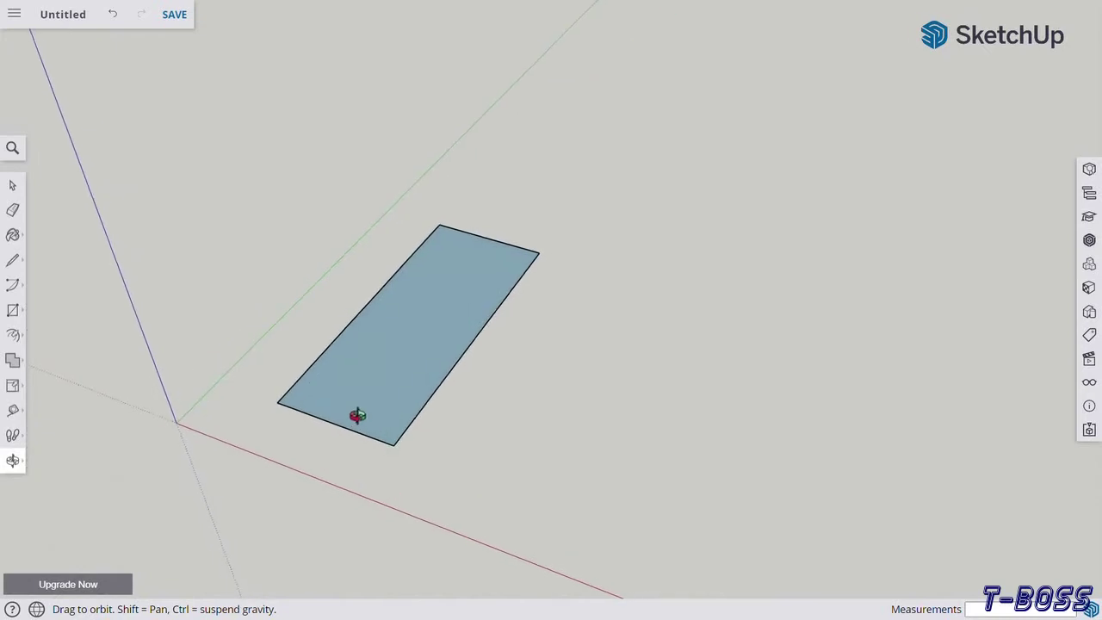
{"action": "scroll", "coordinate": [302, 387], "scroll_direction": "up", "scroll_amount": 2}
- Push/Pull the ground rectangle up into a solid rectangular box
{"action": "left_click", "coordinate": [19, 335]}
{"action": "left_click", "coordinate": [52, 333]}
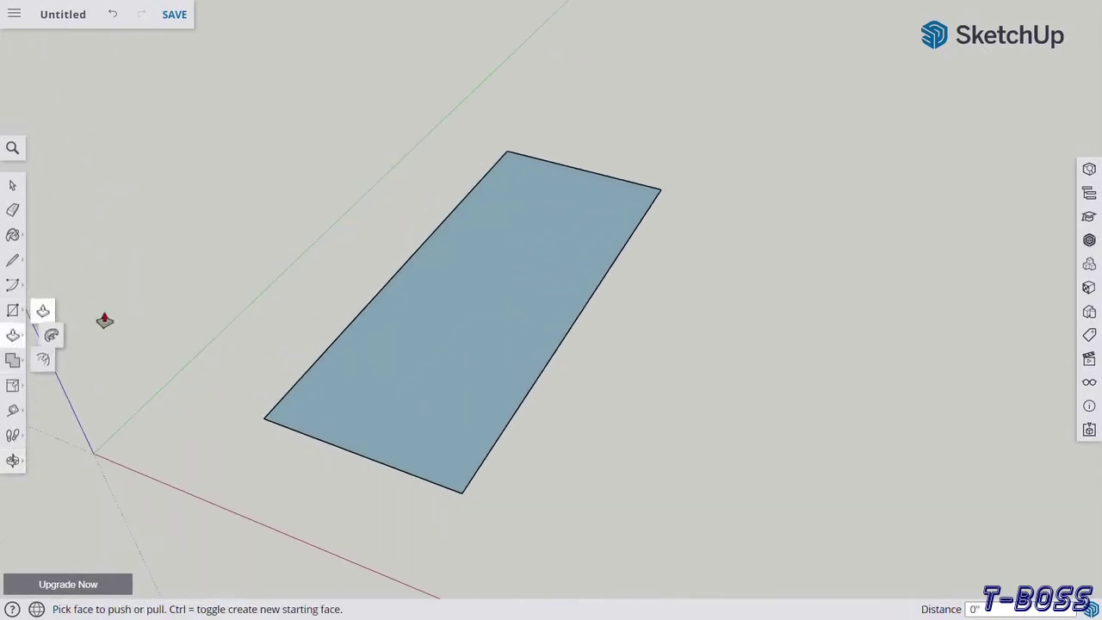
{"action": "left_click_drag", "start_coordinate": [402, 394], "coordinate": [391, 342]}
{"action": "left_click", "coordinate": [392, 343]}
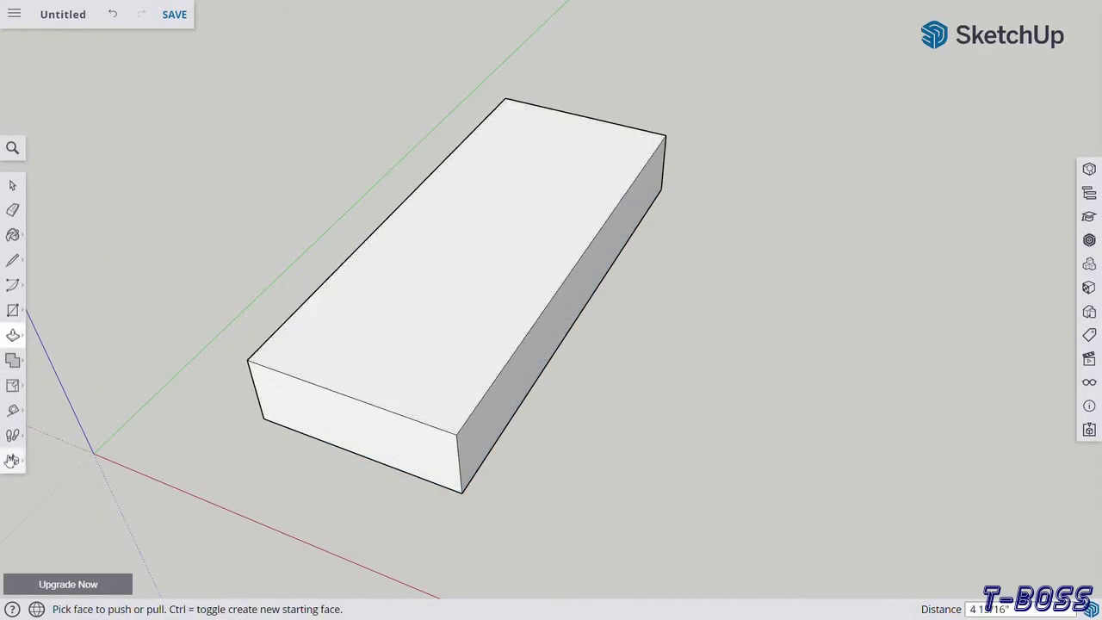
{"action": "left_click", "coordinate": [13, 461]}
{"action": "scroll", "coordinate": [179, 394], "scroll_direction": "up", "scroll_amount": 3}
{"action": "mouse_move", "coordinate": [179, 394]}
{"action": "left_mouse_down"}
{"action": "mouse_move", "coordinate": [366, 234]}
{"action": "mouse_move", "coordinate": [301, 300]}
{"action": "left_mouse_up"}
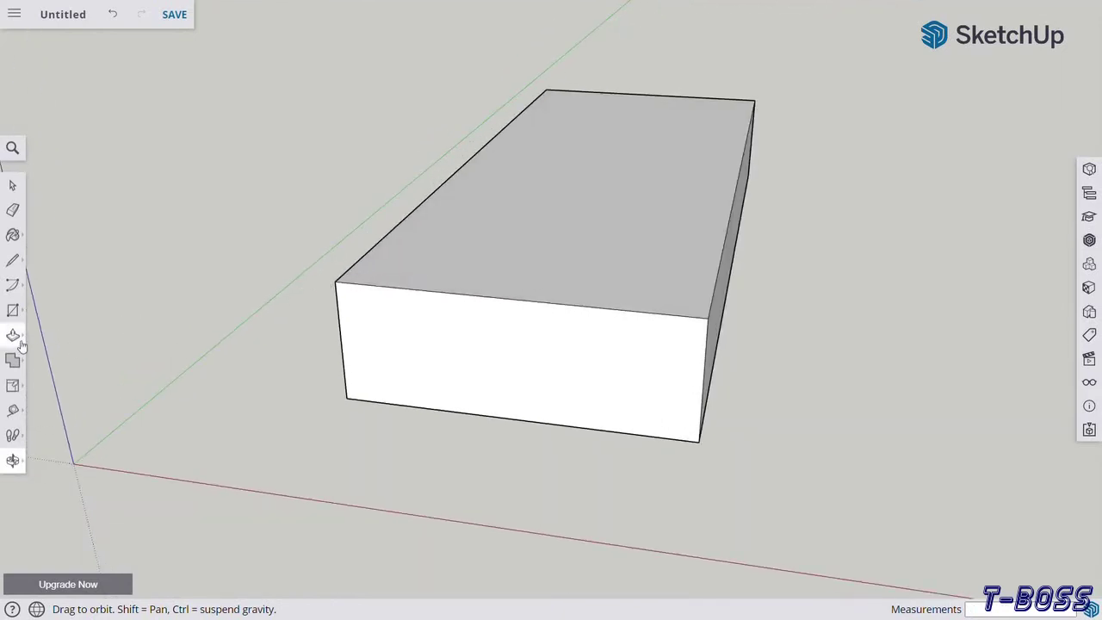
{"action": "left_click", "coordinate": [13, 335]}
- Push the box's side face slightly inward
{"action": "left_click_drag", "start_coordinate": [726, 315], "coordinate": [700, 316]}
{"action": "left_click", "coordinate": [699, 316]}
{"action": "left_click", "coordinate": [13, 460]}
{"action": "mouse_move", "coordinate": [522, 284]}
{"action": "left_mouse_down"}
{"action": "mouse_move", "coordinate": [320, 494]}
{"action": "mouse_move", "coordinate": [226, 480]}
{"action": "mouse_move", "coordinate": [272, 454]}
{"action": "left_mouse_up"}
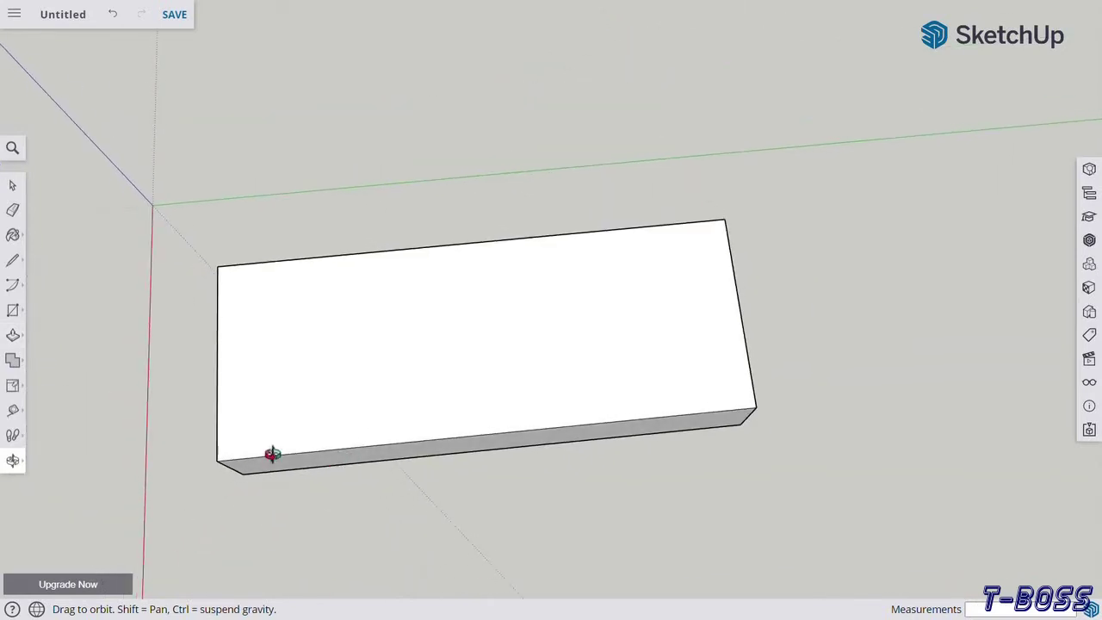
- Draw two end-strip rectangles across the left and right ends of the box top
{"action": "left_click", "coordinate": [16, 310]}
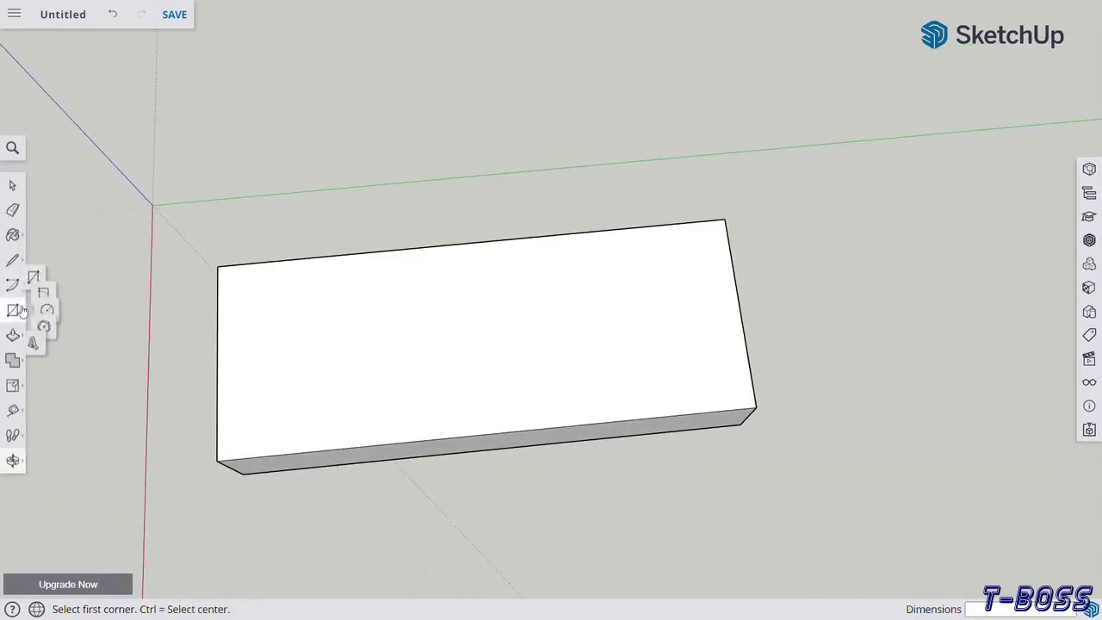
{"action": "left_click", "coordinate": [223, 289]}
{"action": "left_click", "coordinate": [259, 457]}
{"action": "left_click", "coordinate": [725, 220]}
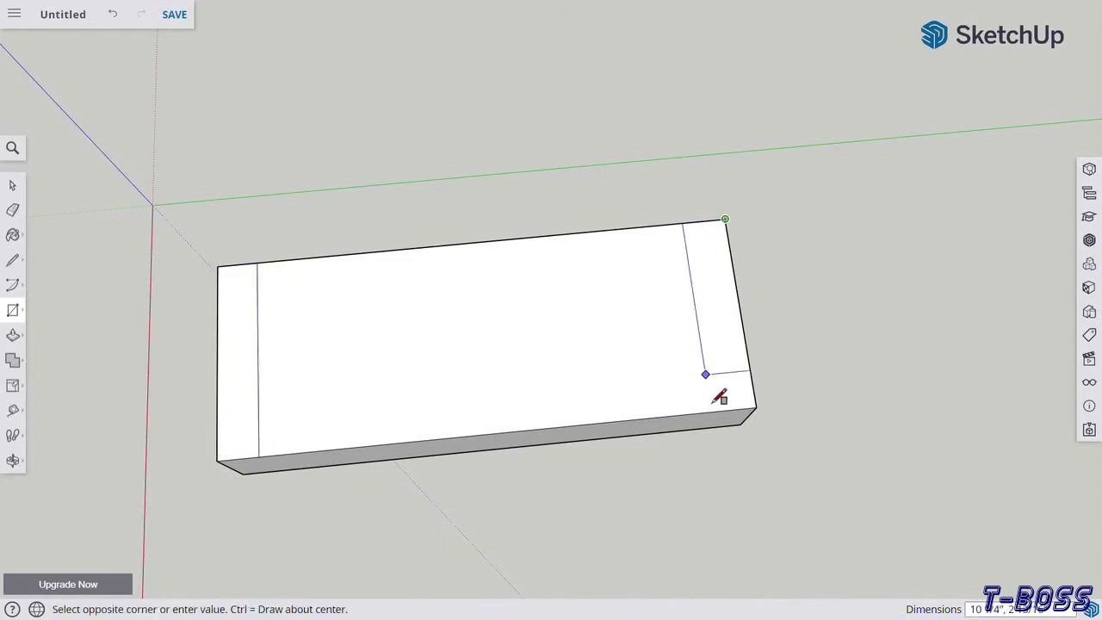
{"action": "left_click", "coordinate": [708, 413]}
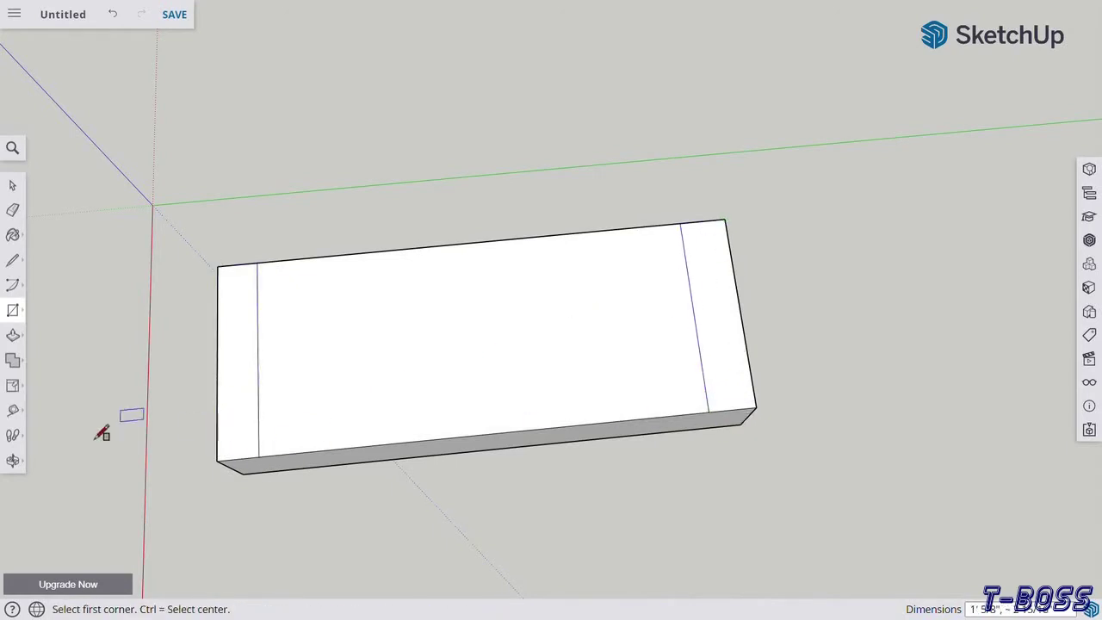
{"action": "left_click", "coordinate": [13, 460]}
{"action": "mouse_move", "coordinate": [241, 344]}
{"action": "left_mouse_down"}
{"action": "mouse_move", "coordinate": [374, 490]}
{"action": "mouse_move", "coordinate": [405, 416]}
{"action": "left_mouse_up"}
- Raise both end strips to the same height to form two armrests
{"action": "left_click", "coordinate": [13, 335]}
{"action": "left_click", "coordinate": [283, 373]}
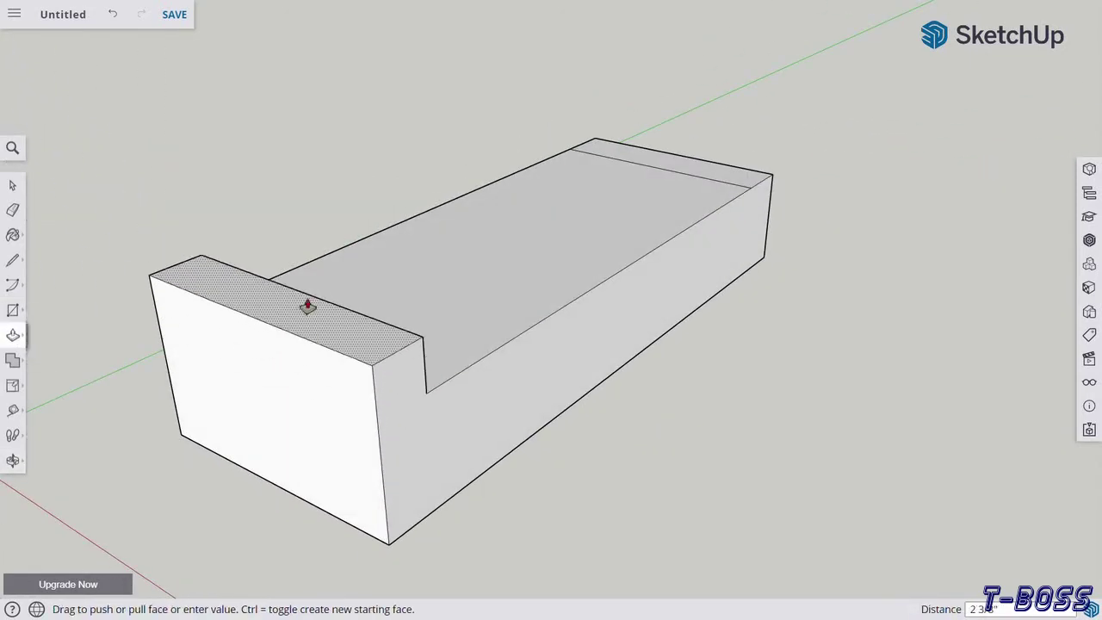
{"action": "left_click", "coordinate": [308, 290]}
{"action": "double_click", "coordinate": [700, 172]}
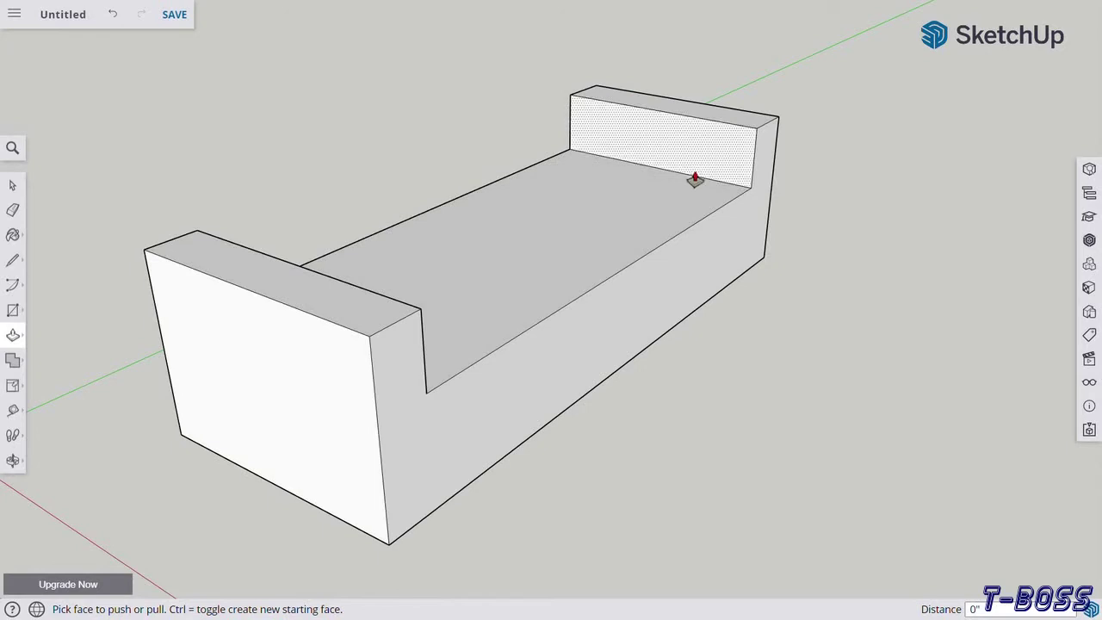
{"action": "left_click", "coordinate": [13, 461]}
{"action": "left_click_drag", "start_coordinate": [94, 352], "coordinate": [855, 328]}
- Outline the seat's front face between the armrests with a rectangle
{"action": "left_click", "coordinate": [13, 310]}
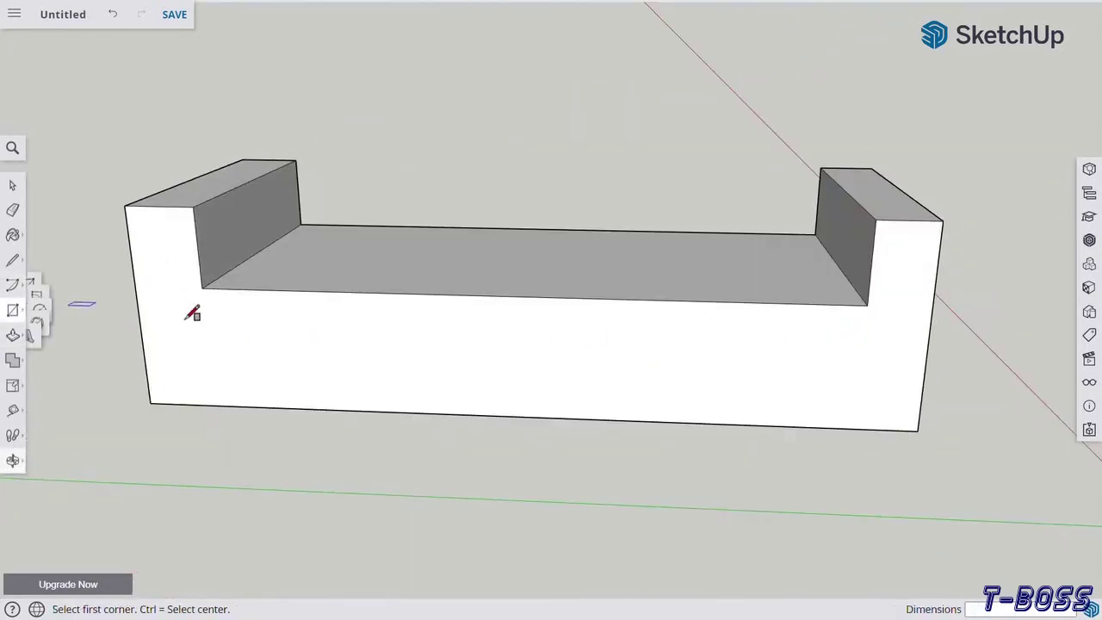
{"action": "left_click", "coordinate": [201, 288]}
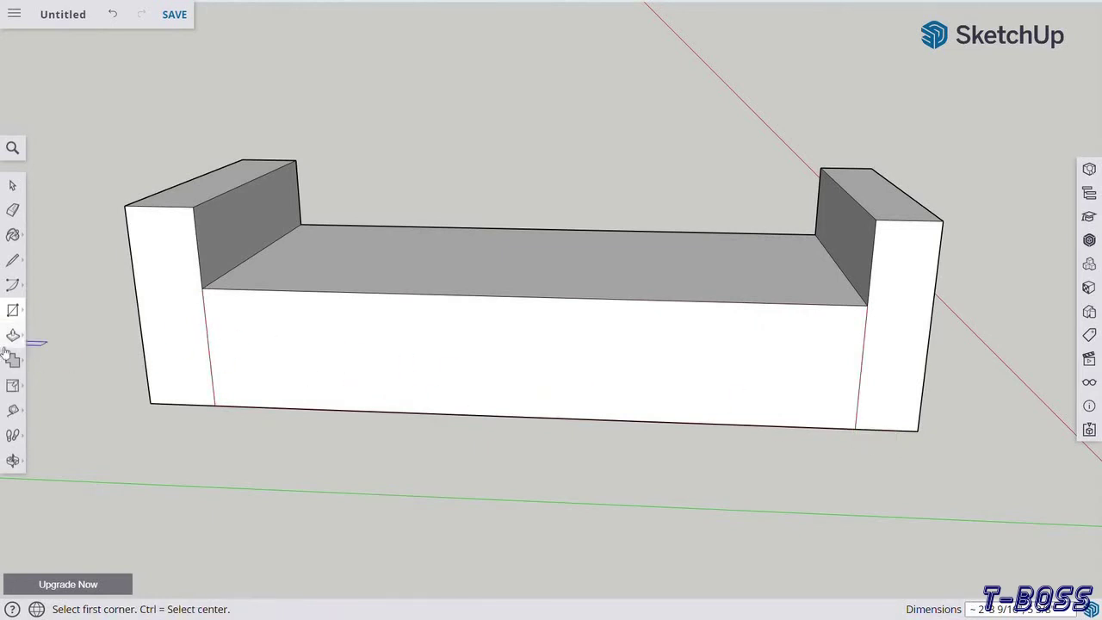
{"action": "left_click", "coordinate": [13, 335]}
{"action": "left_click", "coordinate": [345, 339]}
{"action": "left_click", "coordinate": [345, 342]}
- Push the outlined seat front back relative to the armrest fronts
{"action": "left_click", "coordinate": [13, 460]}
{"action": "mouse_move", "coordinate": [97, 405]}
{"action": "left_mouse_down"}
{"action": "mouse_move", "coordinate": [516, 413]}
{"action": "mouse_move", "coordinate": [303, 399]}
{"action": "mouse_move", "coordinate": [522, 325]}
{"action": "mouse_move", "coordinate": [476, 235]}
{"action": "mouse_move", "coordinate": [370, 319]}
{"action": "mouse_move", "coordinate": [286, 278]}
{"action": "left_mouse_up"}
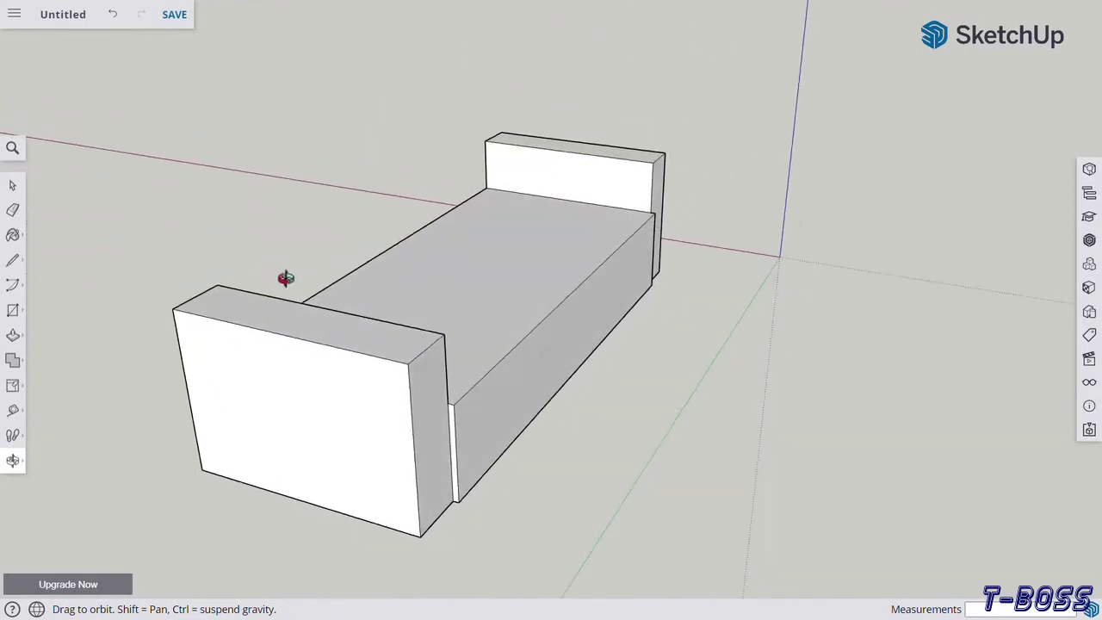
{"action": "left_click", "coordinate": [13, 335]}
{"action": "left_click_drag", "start_coordinate": [482, 406], "coordinate": [450, 418]}
{"action": "left_click", "coordinate": [13, 461]}
{"action": "mouse_move", "coordinate": [202, 338]}
{"action": "left_mouse_down"}
{"action": "mouse_move", "coordinate": [216, 332]}
{"action": "mouse_move", "coordinate": [485, 556]}
{"action": "mouse_move", "coordinate": [465, 367]}
{"action": "mouse_move", "coordinate": [458, 387]}
{"action": "left_mouse_up"}
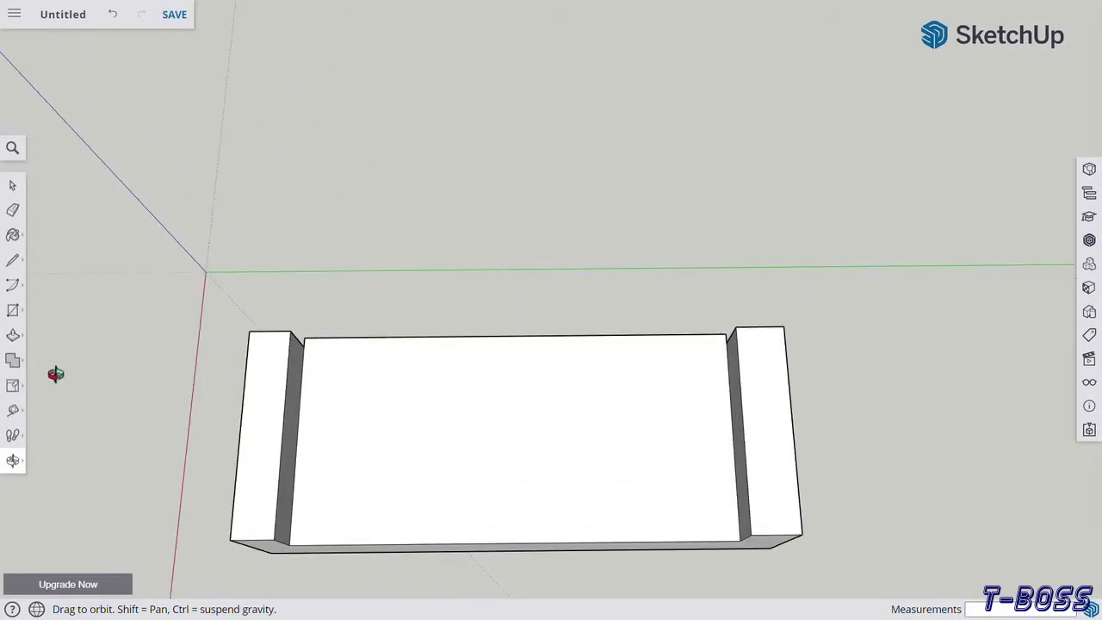
- Mark a back strip across the seat and pull it up into a tall backrest
{"action": "left_click", "coordinate": [13, 310]}
{"action": "left_click", "coordinate": [304, 337]}
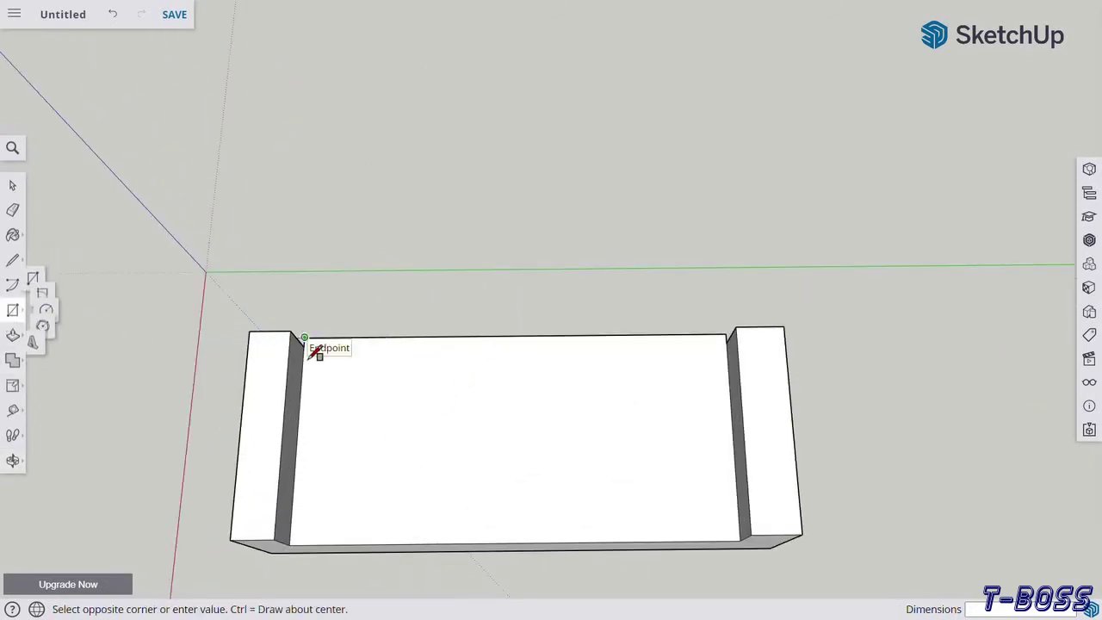
{"action": "left_click", "coordinate": [729, 377]}
{"action": "left_click", "coordinate": [15, 461]}
{"action": "mouse_move", "coordinate": [173, 396]}
{"action": "left_mouse_down"}
{"action": "mouse_move", "coordinate": [406, 284]}
{"action": "mouse_move", "coordinate": [447, 440]}
{"action": "mouse_move", "coordinate": [393, 387]}
{"action": "mouse_move", "coordinate": [32, 352]}
{"action": "left_mouse_up"}
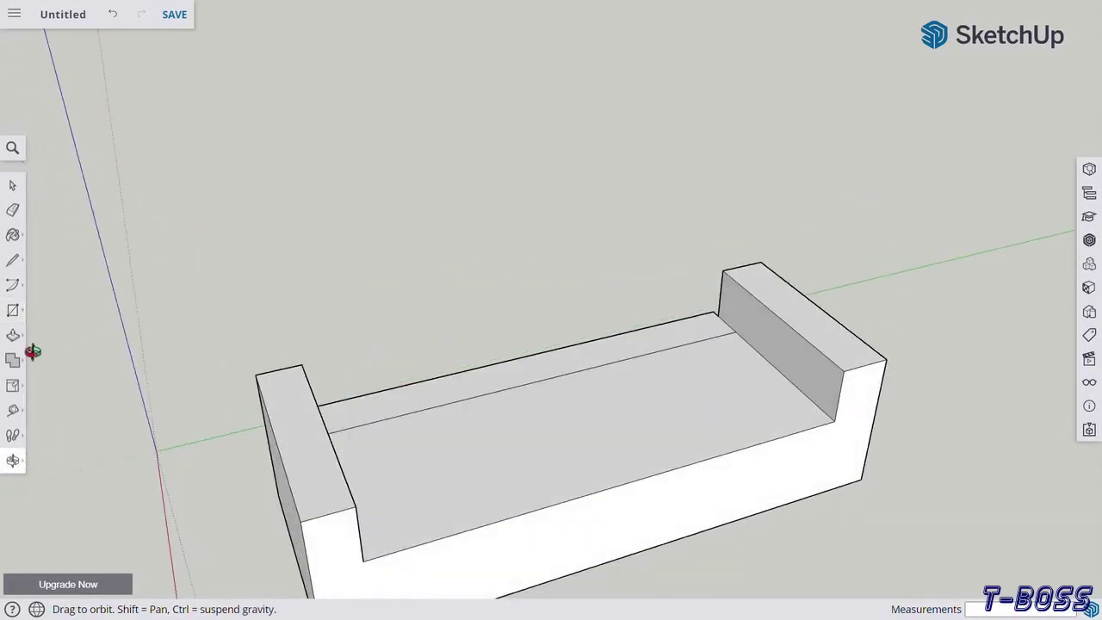
{"action": "left_click", "coordinate": [14, 336]}
{"action": "left_click_drag", "start_coordinate": [413, 401], "coordinate": [386, 276]}
{"action": "left_click", "coordinate": [12, 461]}
{"action": "mouse_move", "coordinate": [138, 409]}
{"action": "left_mouse_down"}
{"action": "mouse_move", "coordinate": [186, 388]}
{"action": "mouse_move", "coordinate": [500, 393]}
{"action": "mouse_move", "coordinate": [393, 381]}
{"action": "mouse_move", "coordinate": [295, 411]}
{"action": "mouse_move", "coordinate": [377, 422]}
{"action": "mouse_move", "coordinate": [60, 367]}
{"action": "left_mouse_up"}
- Outline the seat base front between the armrests and push it in 1 1/16"
{"action": "left_click", "coordinate": [13, 310]}
{"action": "left_click", "coordinate": [241, 433]}
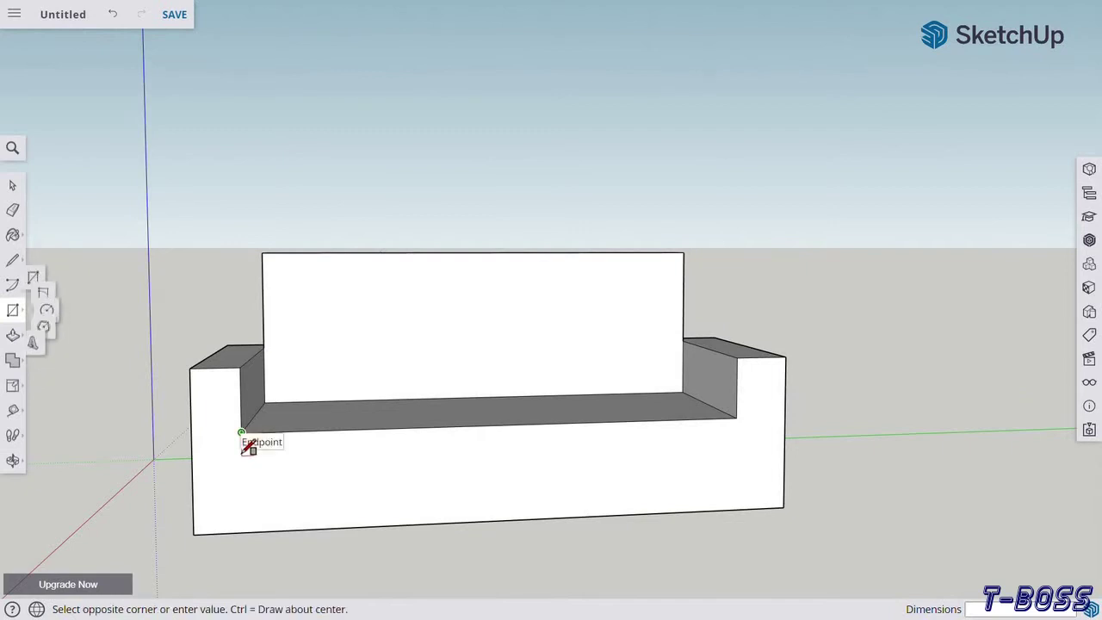
{"action": "left_click", "coordinate": [734, 509]}
{"action": "left_click", "coordinate": [13, 461]}
{"action": "mouse_move", "coordinate": [87, 460]}
{"action": "left_mouse_down"}
{"action": "mouse_move", "coordinate": [406, 456]}
{"action": "mouse_move", "coordinate": [15, 361]}
{"action": "left_mouse_up"}
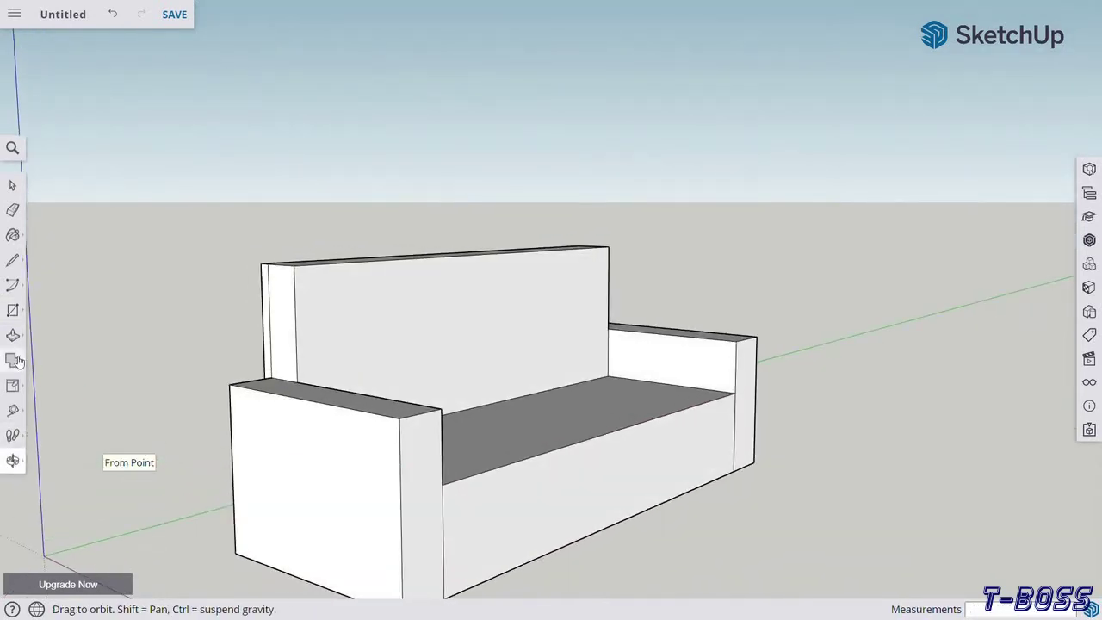
{"action": "left_click", "coordinate": [13, 335]}
{"action": "left_click", "coordinate": [540, 522]}
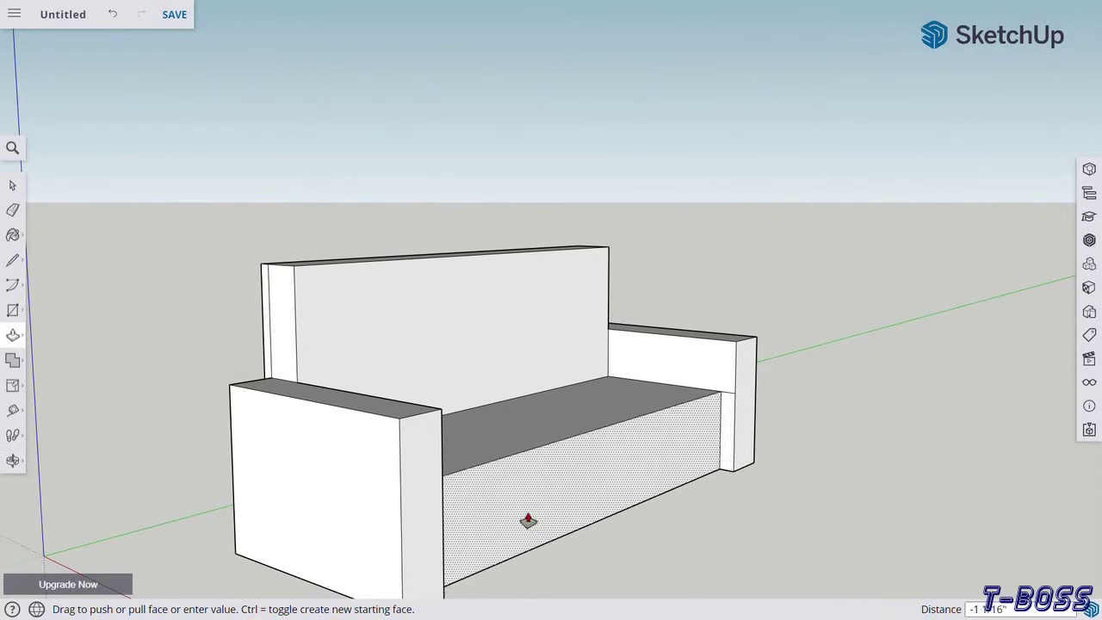
{"action": "left_click", "coordinate": [527, 521]}
{"action": "mouse_move", "coordinate": [168, 460]}
{"action": "middle_mouse_down"}
{"action": "mouse_move", "coordinate": [763, 389]}
{"action": "mouse_move", "coordinate": [425, 421]}
{"action": "mouse_move", "coordinate": [662, 573]}
{"action": "mouse_move", "coordinate": [583, 364]}
{"action": "mouse_move", "coordinate": [500, 388]}
{"action": "middle_mouse_up"}
{"action": "middle_click_drag", "start_coordinate": [366, 433], "coordinate": [410, 434]}
- Divide the backrest with a rectangle from its top edge down to the seat line
{"action": "left_click_drag", "start_coordinate": [410, 434], "coordinate": [396, 426]}
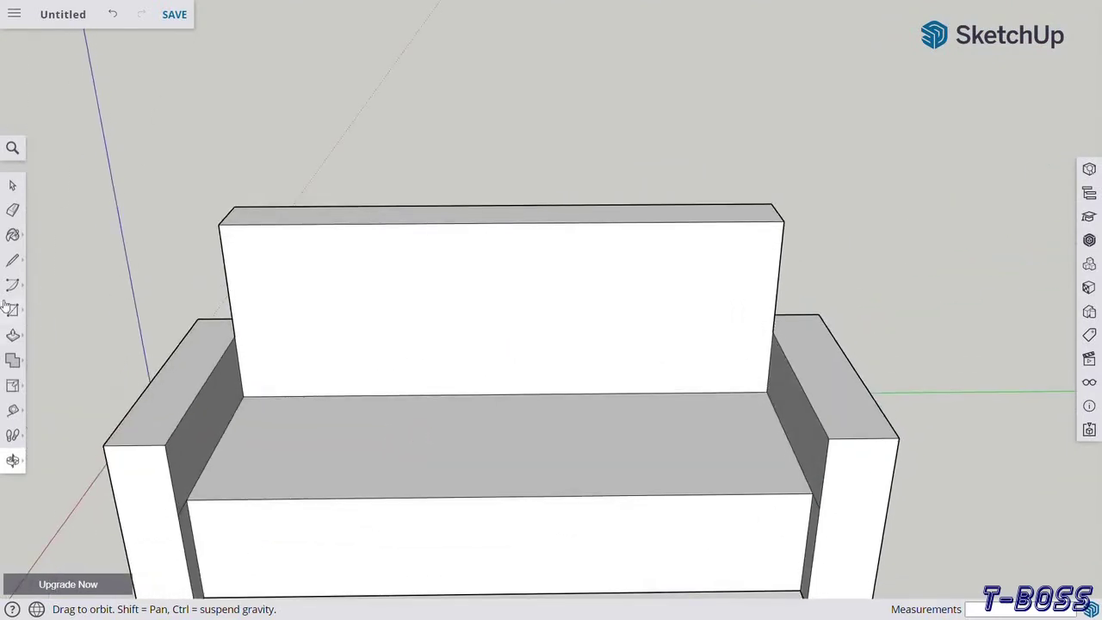
{"action": "left_click", "coordinate": [15, 315]}
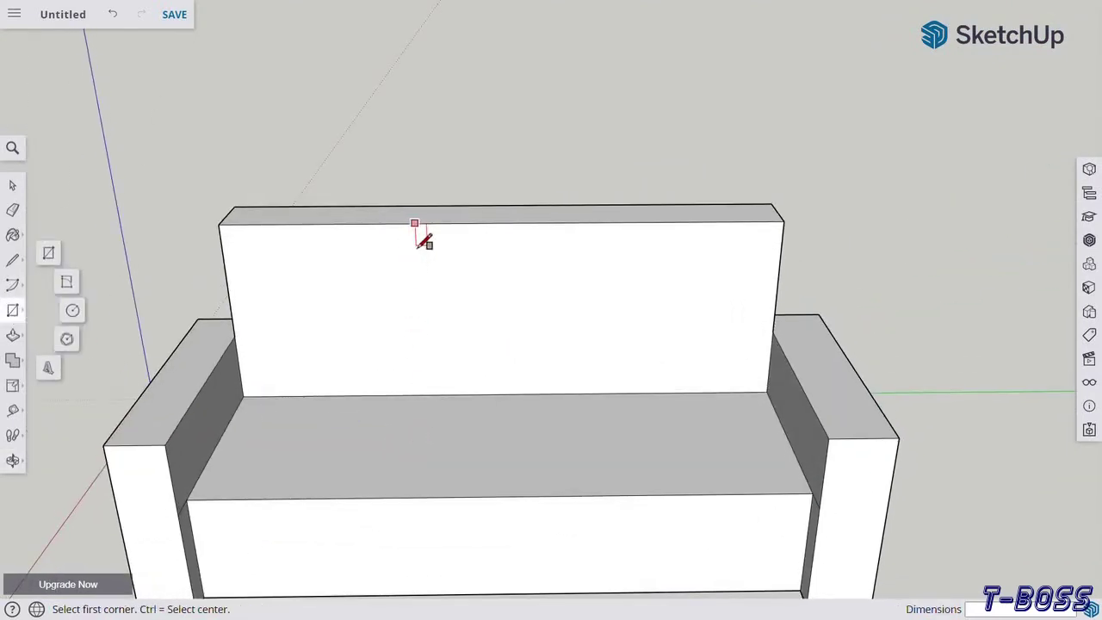
{"action": "left_click", "coordinate": [402, 224]}
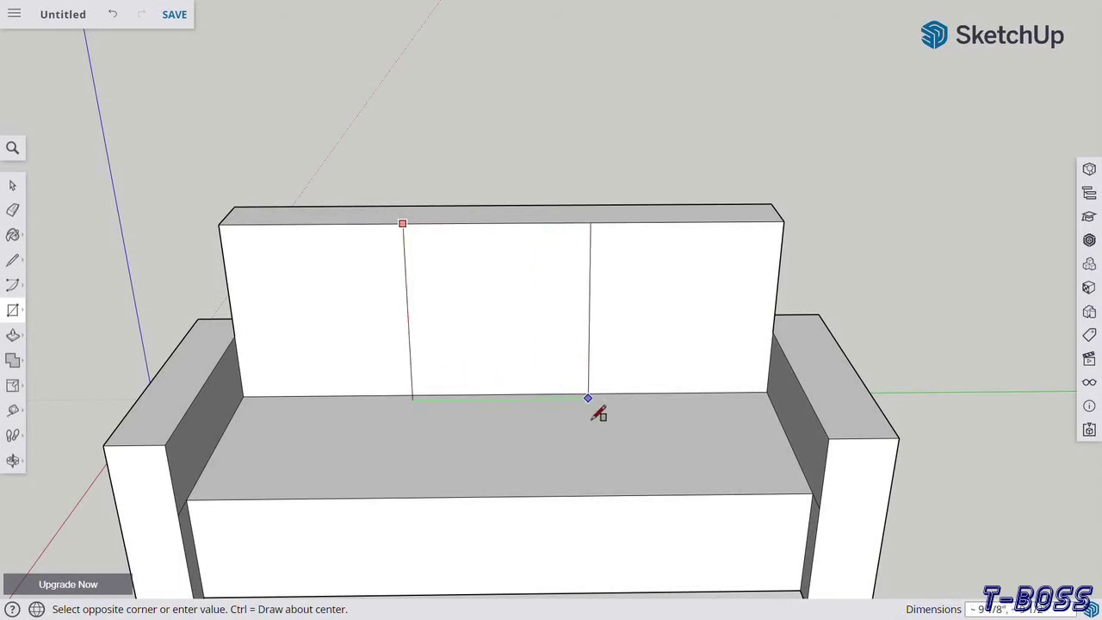
{"action": "left_click", "coordinate": [594, 394]}
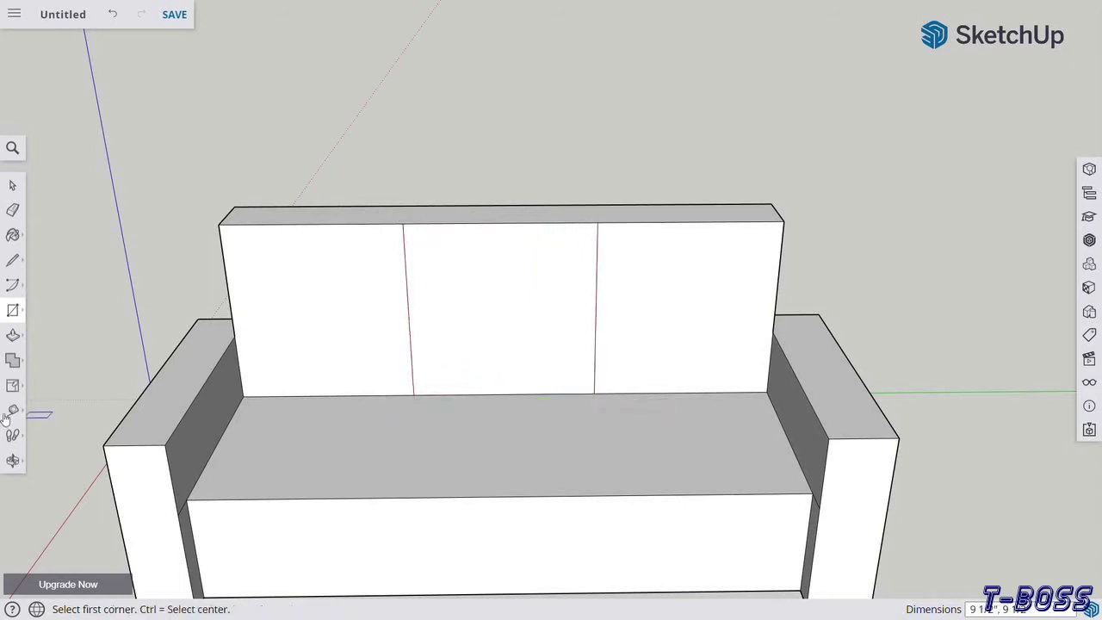
{"action": "left_click", "coordinate": [13, 460]}
{"action": "scroll", "coordinate": [352, 373], "scroll_direction": "down", "scroll_amount": 2}
{"action": "mouse_move", "coordinate": [352, 374]}
{"action": "left_mouse_down"}
{"action": "mouse_move", "coordinate": [443, 307]}
{"action": "mouse_move", "coordinate": [415, 486]}
{"action": "mouse_move", "coordinate": [352, 436]}
{"action": "left_mouse_up"}
{"action": "scroll", "coordinate": [443, 325], "scroll_direction": "up", "scroll_amount": 2}
{"action": "scroll", "coordinate": [226, 239], "scroll_direction": "up", "scroll_amount": 2}
{"action": "scroll", "coordinate": [259, 267], "scroll_direction": "up", "scroll_amount": 2}
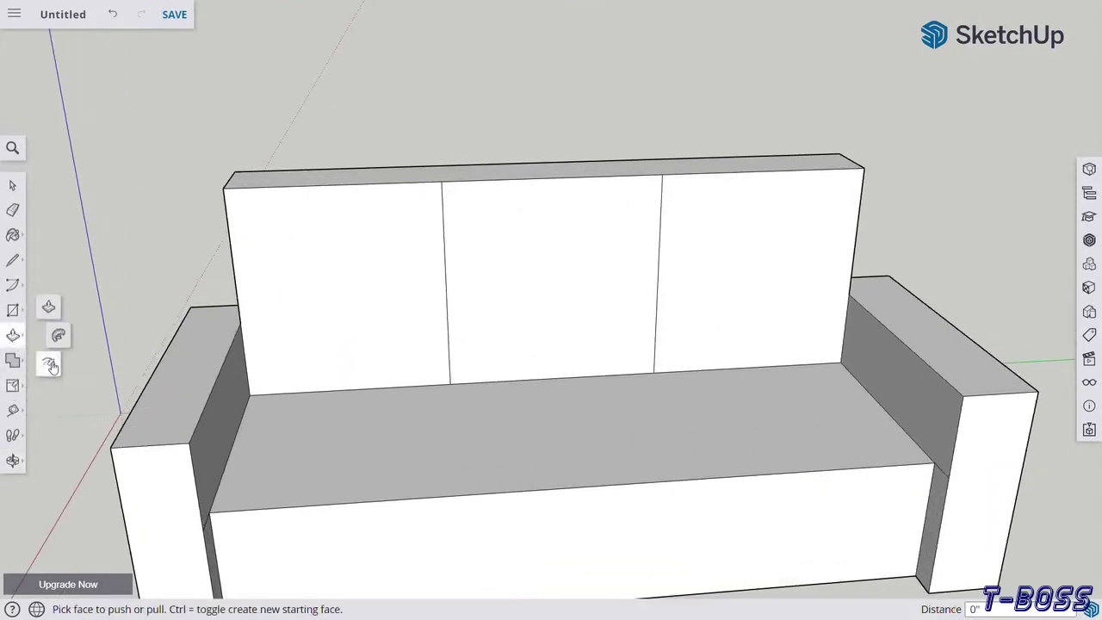
- Offset inset borders on the left, middle and right backrest panels
{"action": "left_click", "coordinate": [55, 367]}
{"action": "left_click", "coordinate": [274, 228]}
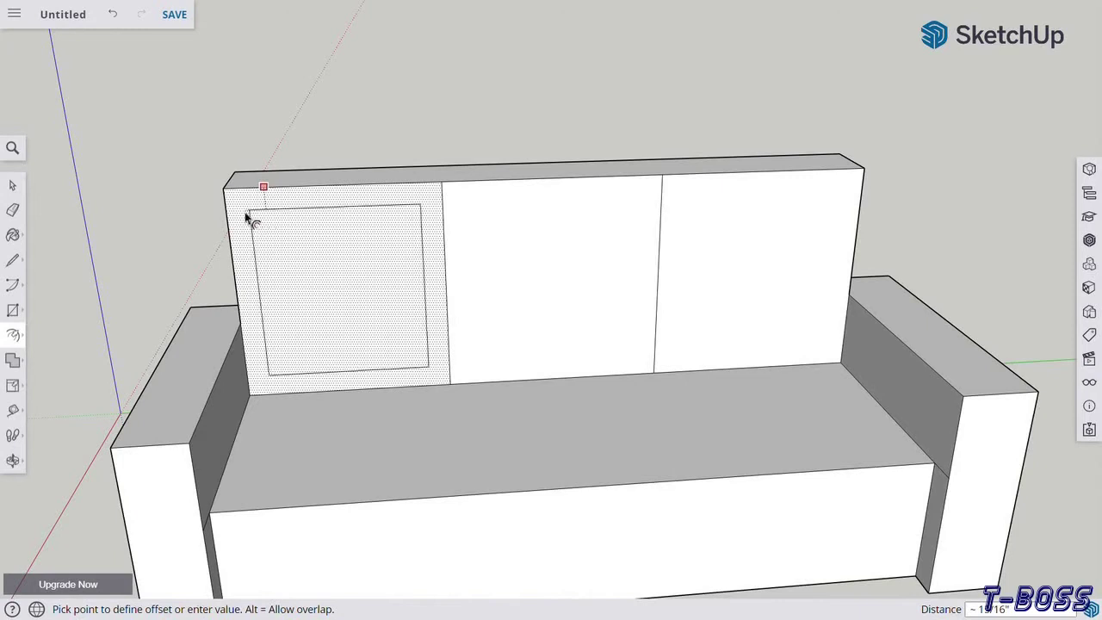
{"action": "left_click", "coordinate": [243, 217]}
{"action": "double_click", "coordinate": [473, 203]}
{"action": "double_click", "coordinate": [745, 194]}
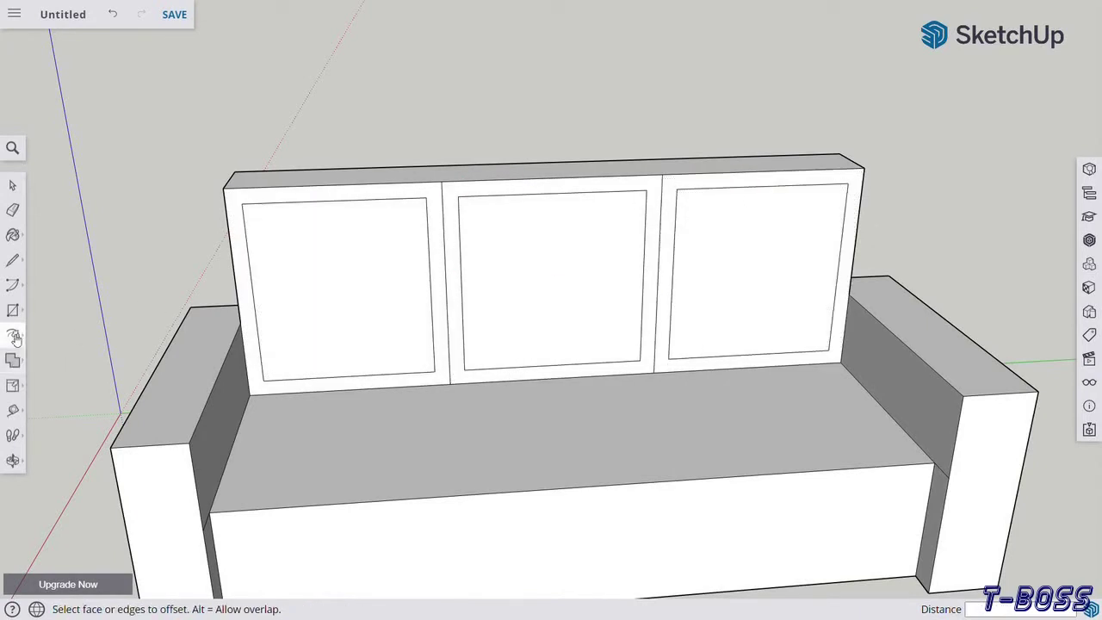
- Push all three inner backrest panels in slightly by the same depth
{"action": "left_click", "coordinate": [48, 310]}
{"action": "left_click", "coordinate": [13, 460]}
{"action": "scroll", "coordinate": [261, 285], "scroll_direction": "up", "scroll_amount": 5}
{"action": "mouse_move", "coordinate": [261, 285]}
{"action": "left_mouse_down"}
{"action": "mouse_move", "coordinate": [213, 333]}
{"action": "mouse_move", "coordinate": [40, 351]}
{"action": "left_mouse_up"}
{"action": "left_click", "coordinate": [13, 335]}
{"action": "left_click", "coordinate": [279, 323]}
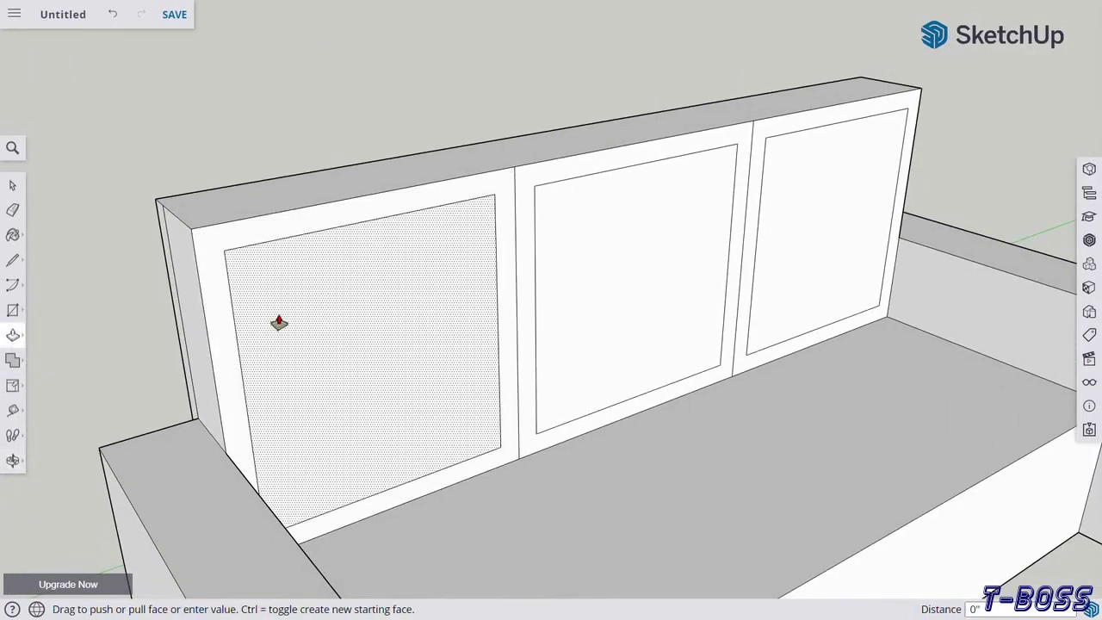
{"action": "left_click", "coordinate": [279, 321]}
{"action": "double_click", "coordinate": [598, 267]}
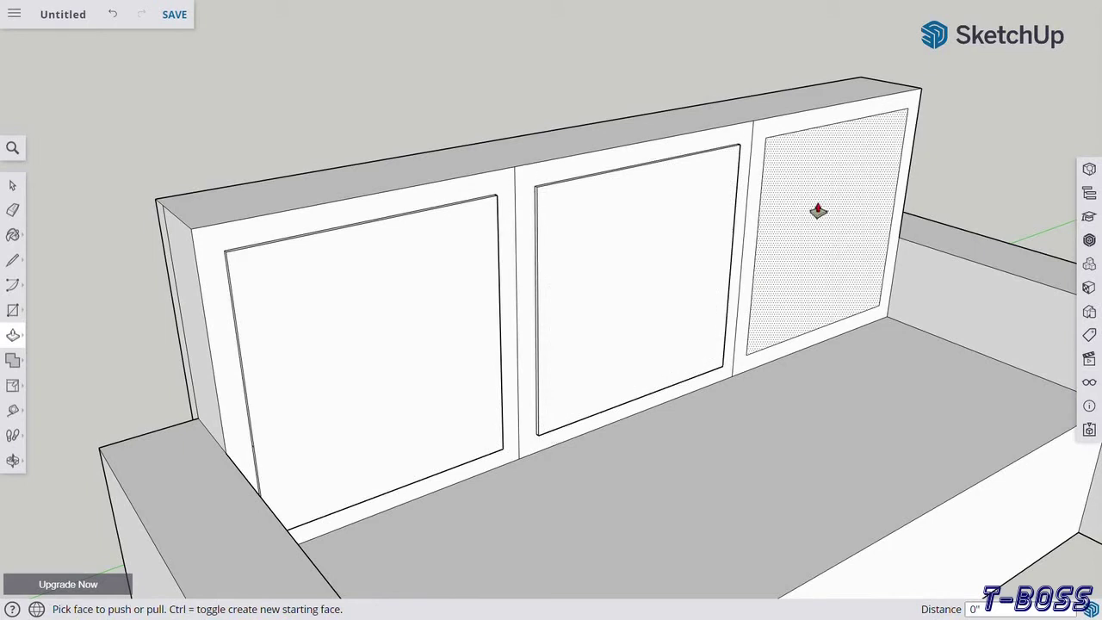
{"action": "double_click", "coordinate": [819, 211]}
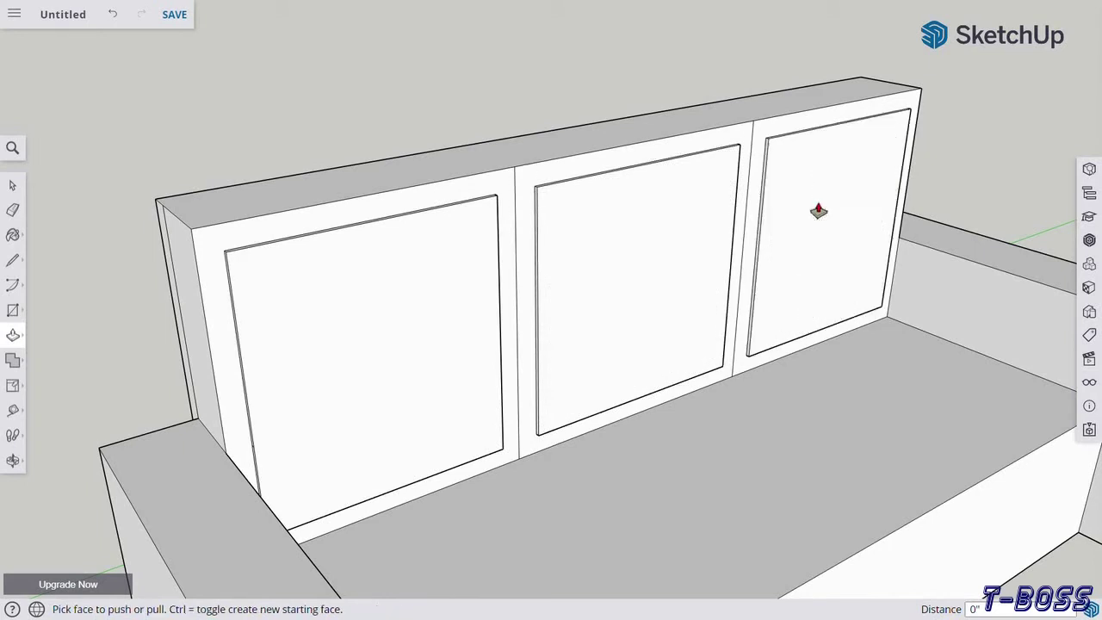
{"action": "left_click", "coordinate": [13, 461]}
- Scale the left back panel face to 0.8 about its centre
{"action": "mouse_move", "coordinate": [531, 347]}
{"action": "left_mouse_down"}
{"action": "mouse_move", "coordinate": [172, 340]}
{"action": "mouse_move", "coordinate": [214, 345]}
{"action": "mouse_move", "coordinate": [254, 302]}
{"action": "left_mouse_up"}
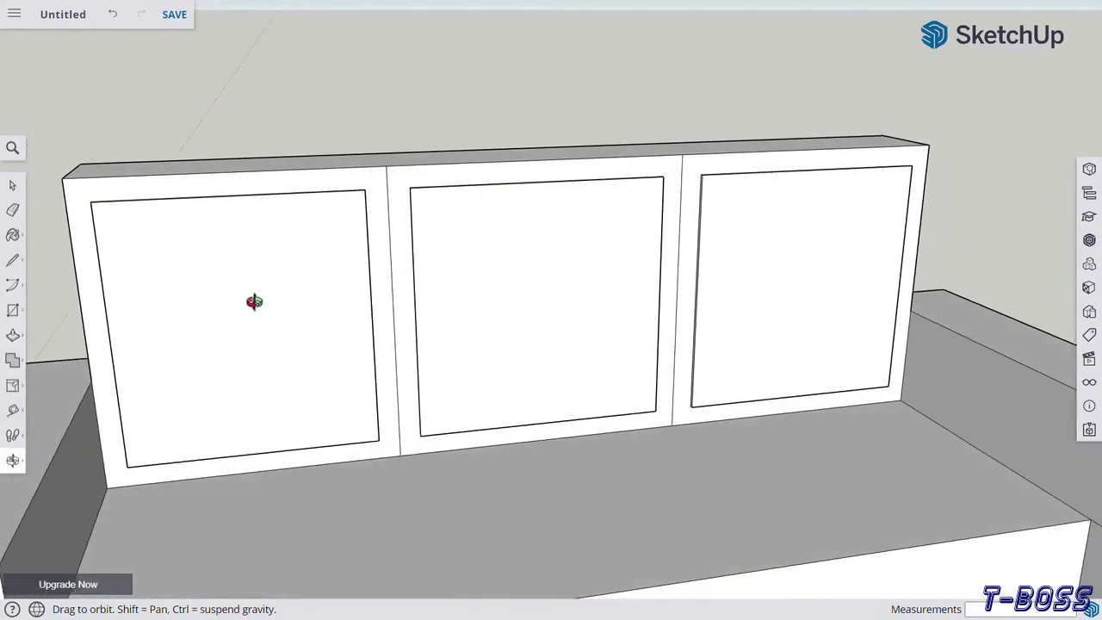
{"action": "scroll", "coordinate": [561, 359], "scroll_direction": "down", "scroll_amount": 5}
{"action": "left_click_drag", "start_coordinate": [560, 359], "coordinate": [401, 335]}
{"action": "scroll", "coordinate": [401, 335], "scroll_direction": "up", "scroll_amount": 4}
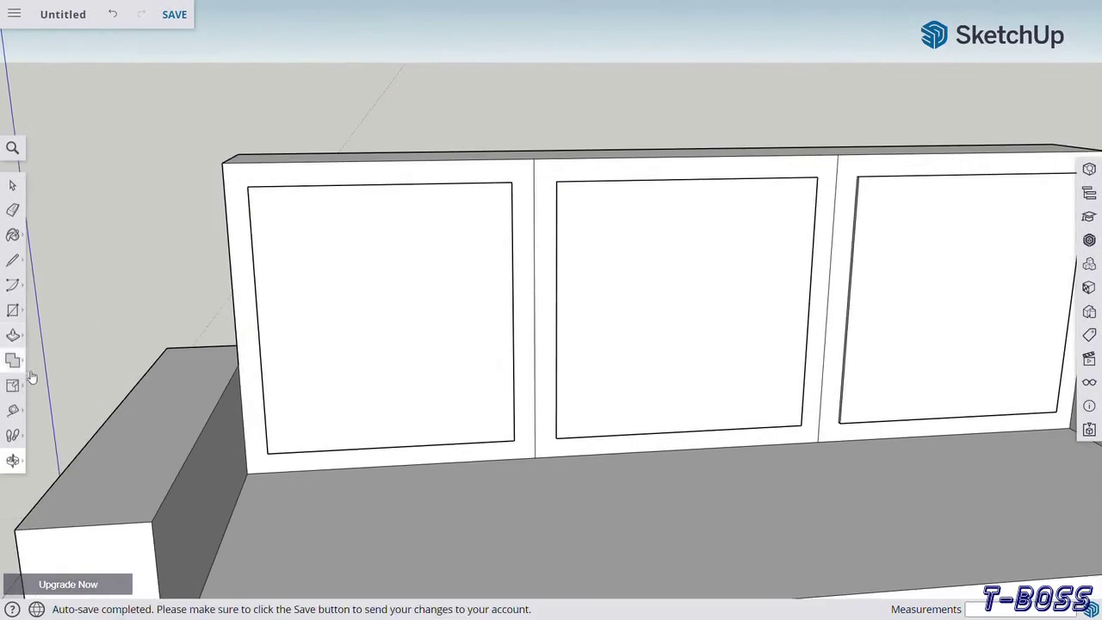
{"action": "scroll", "coordinate": [35, 375], "scroll_direction": "down", "scroll_amount": 2}
{"action": "left_click", "coordinate": [12, 385]}
{"action": "left_click", "coordinate": [298, 281]}
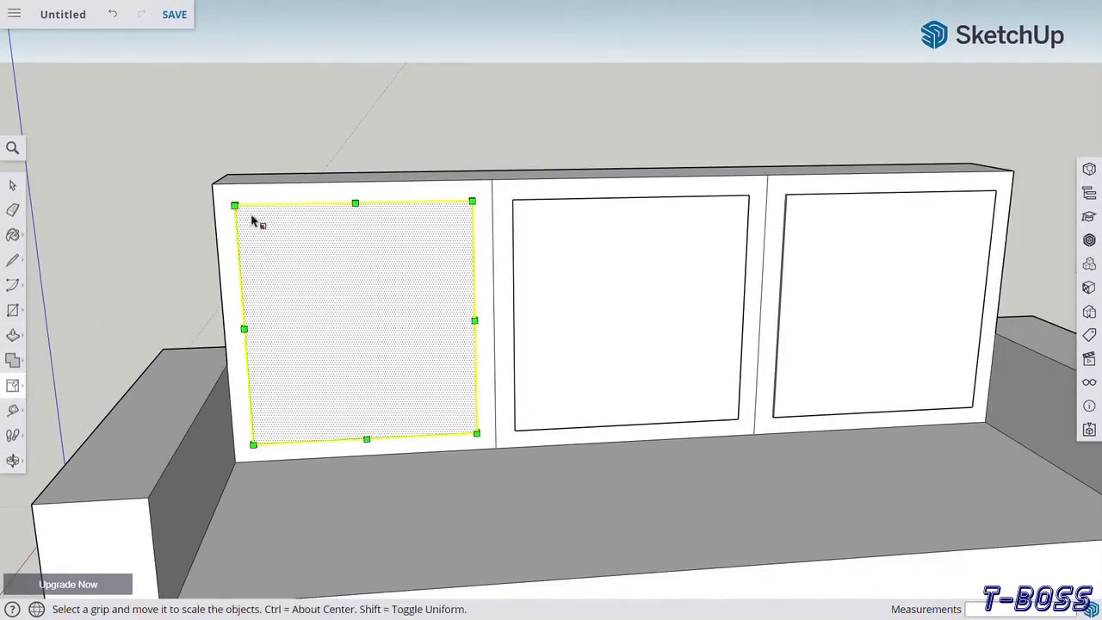
{"action": "left_click_drag", "start_coordinate": [236, 207], "coordinate": [251, 220], "text": "ctrl"}
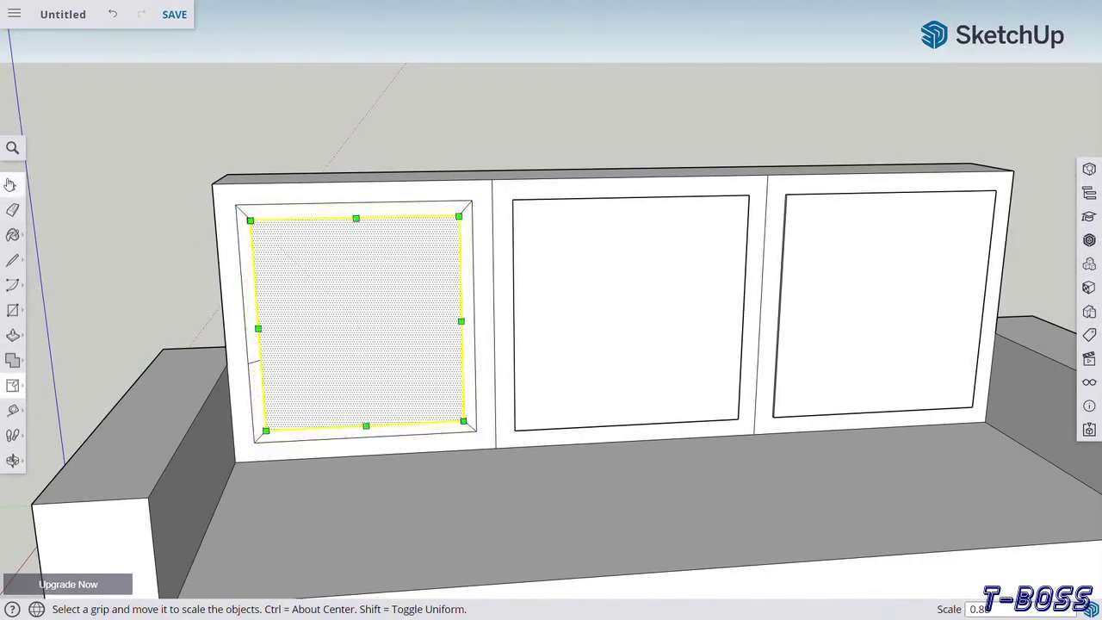
{"action": "left_click", "coordinate": [9, 184]}
{"action": "left_click", "coordinate": [179, 186]}
- Scale the middle back panel face to 0.8 about its centre
{"action": "left_click", "coordinate": [664, 285]}
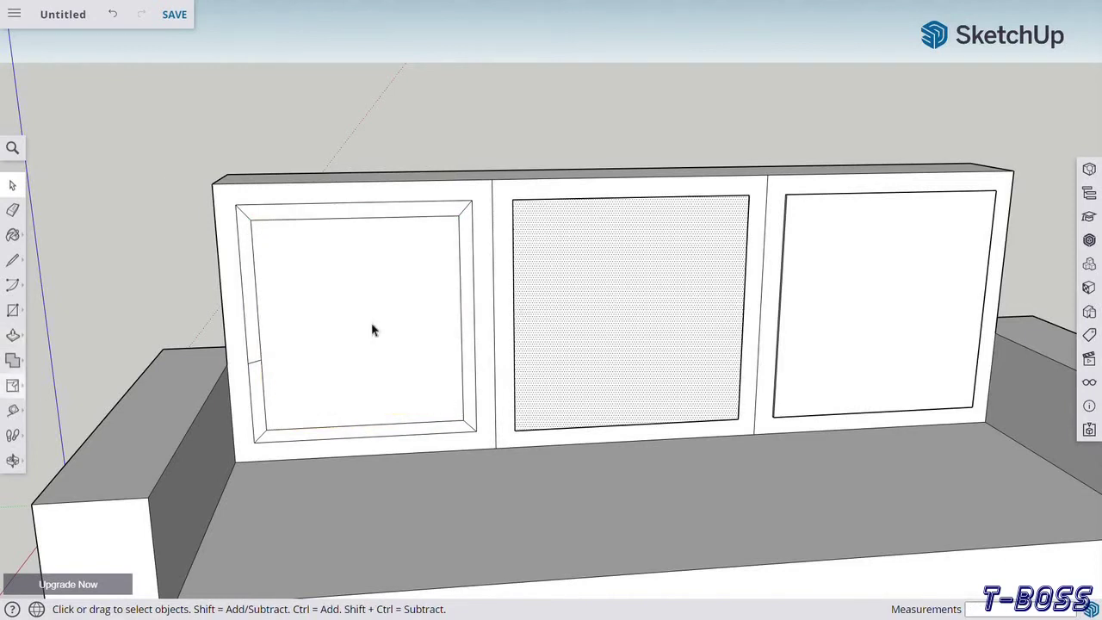
{"action": "left_click", "coordinate": [15, 387]}
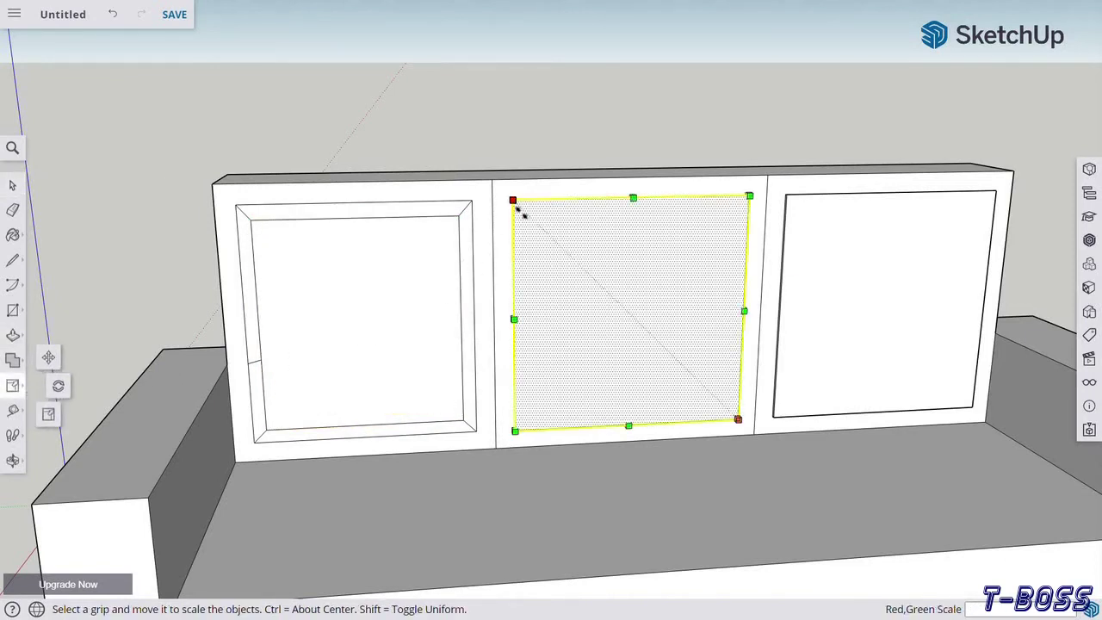
{"action": "left_click_drag", "start_coordinate": [517, 207], "coordinate": [539, 221], "text": "ctrl"}
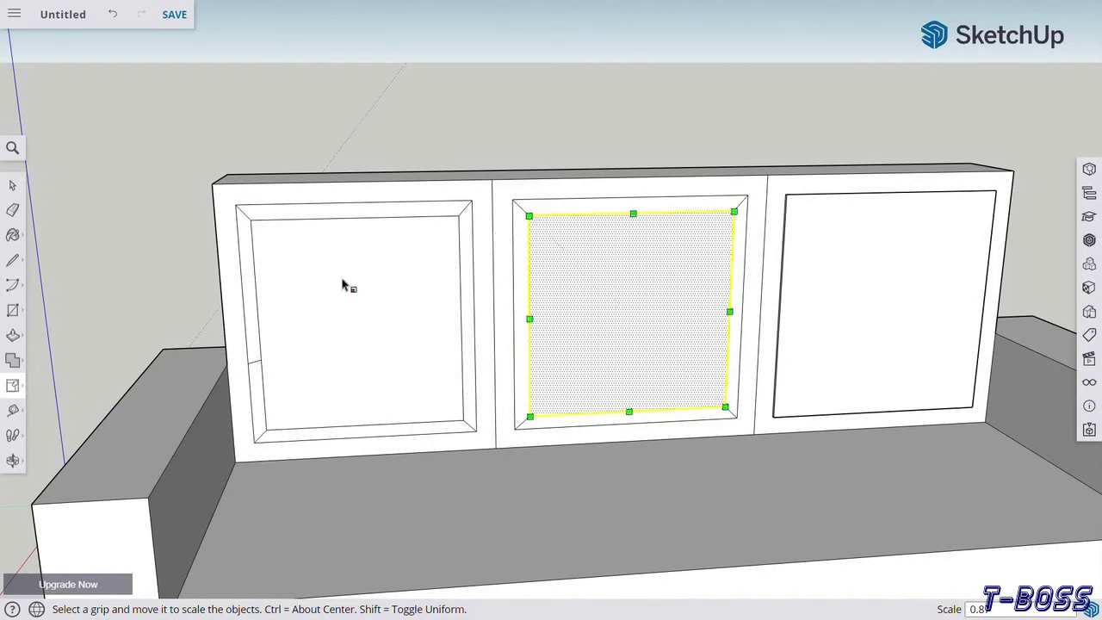
{"action": "left_click", "coordinate": [13, 185]}
- Scale the right back panel face to 0.8 about its centre
{"action": "left_click", "coordinate": [829, 259]}
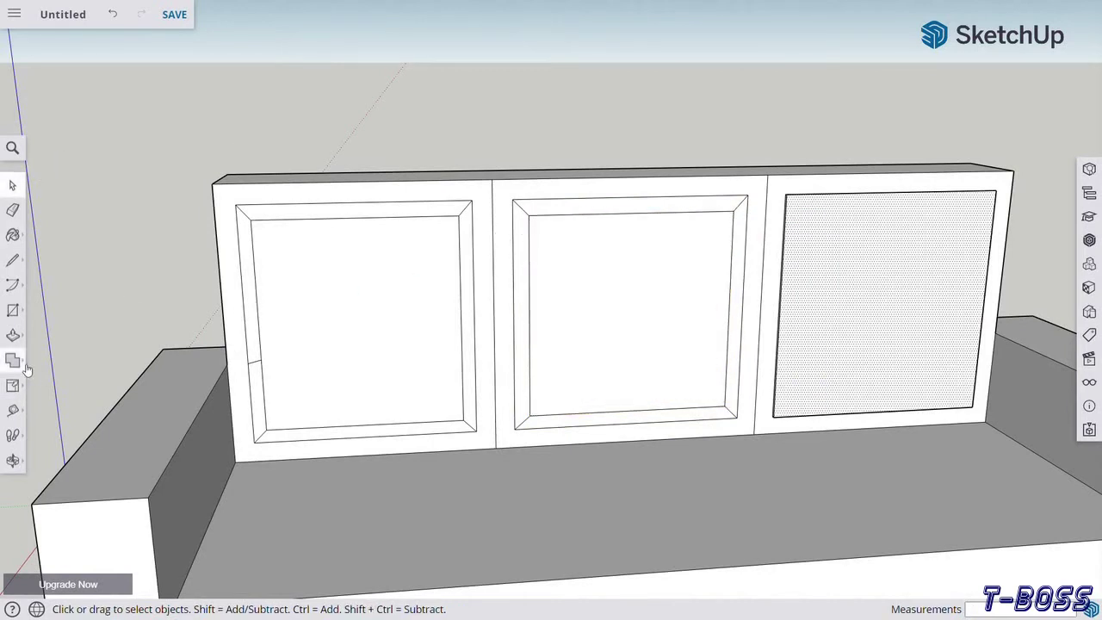
{"action": "left_click", "coordinate": [13, 360]}
{"action": "left_click_drag", "start_coordinate": [788, 194], "coordinate": [813, 223], "text": "ctrl"}
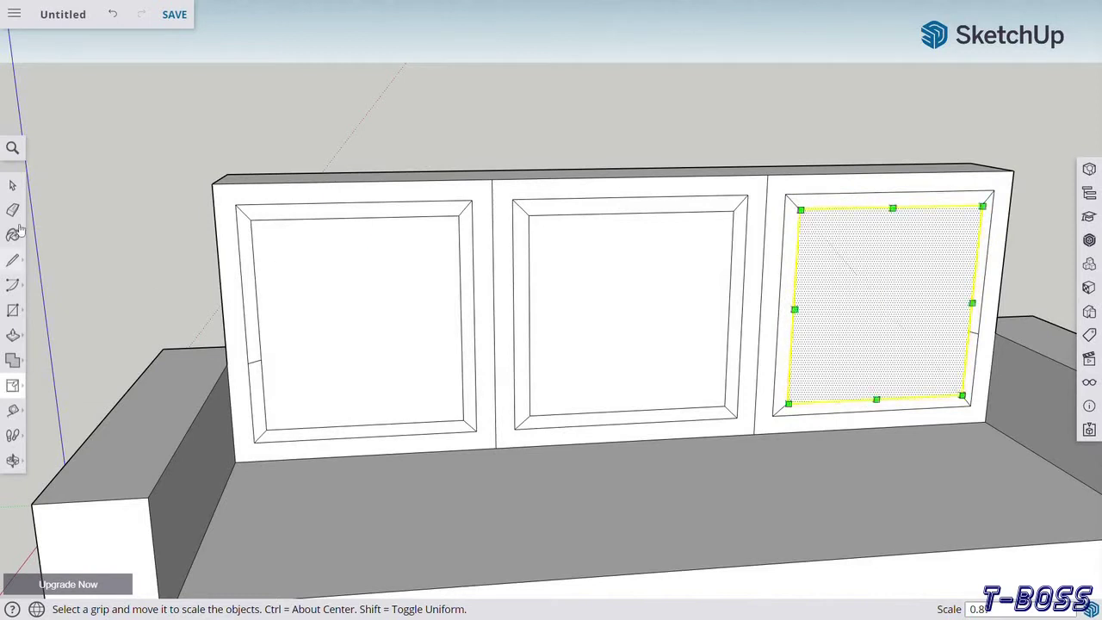
{"action": "left_click", "coordinate": [12, 184]}
{"action": "left_click", "coordinate": [319, 91]}
{"action": "scroll", "coordinate": [337, 256], "scroll_direction": "down", "scroll_amount": 3}
{"action": "scroll", "coordinate": [121, 426], "scroll_direction": "down", "scroll_amount": 1}
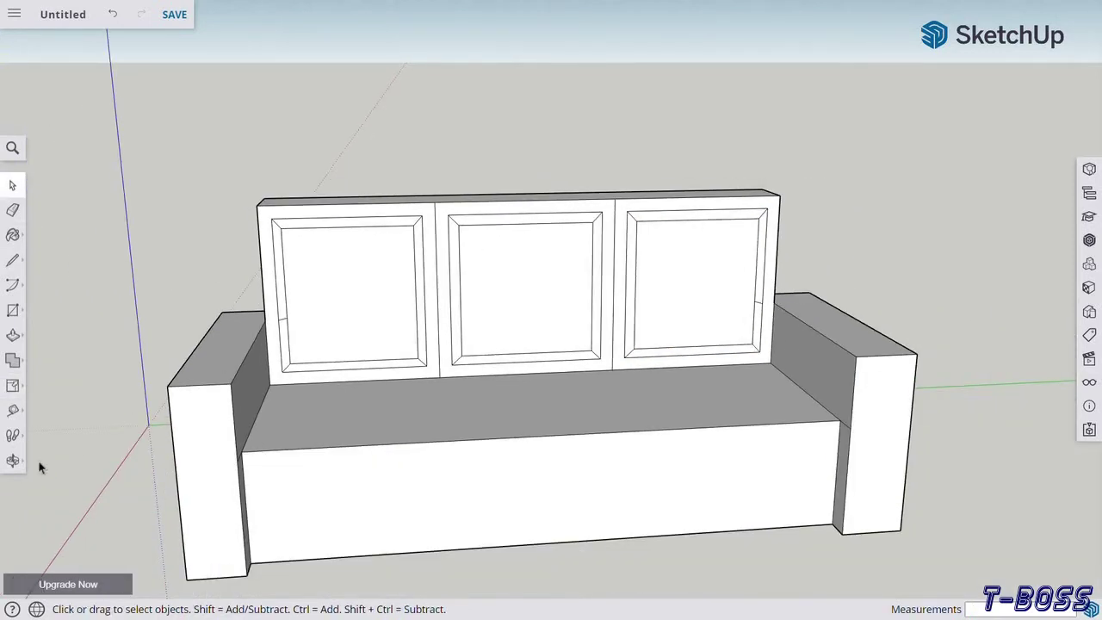
- Offset the seat top's edges a short distance inward to outline a cushion face
{"action": "left_click", "coordinate": [13, 460]}
{"action": "mouse_move", "coordinate": [167, 382]}
{"action": "left_mouse_down"}
{"action": "mouse_move", "coordinate": [505, 438]}
{"action": "mouse_move", "coordinate": [505, 327]}
{"action": "mouse_move", "coordinate": [894, 315]}
{"action": "mouse_move", "coordinate": [564, 322]}
{"action": "mouse_move", "coordinate": [216, 364]}
{"action": "mouse_move", "coordinate": [520, 463]}
{"action": "left_mouse_up"}
{"action": "scroll", "coordinate": [397, 376], "scroll_direction": "up", "scroll_amount": 5}
{"action": "mouse_move", "coordinate": [397, 376]}
{"action": "left_mouse_down"}
{"action": "mouse_move", "coordinate": [659, 373]}
{"action": "mouse_move", "coordinate": [467, 388]}
{"action": "mouse_move", "coordinate": [559, 410]}
{"action": "left_mouse_up"}
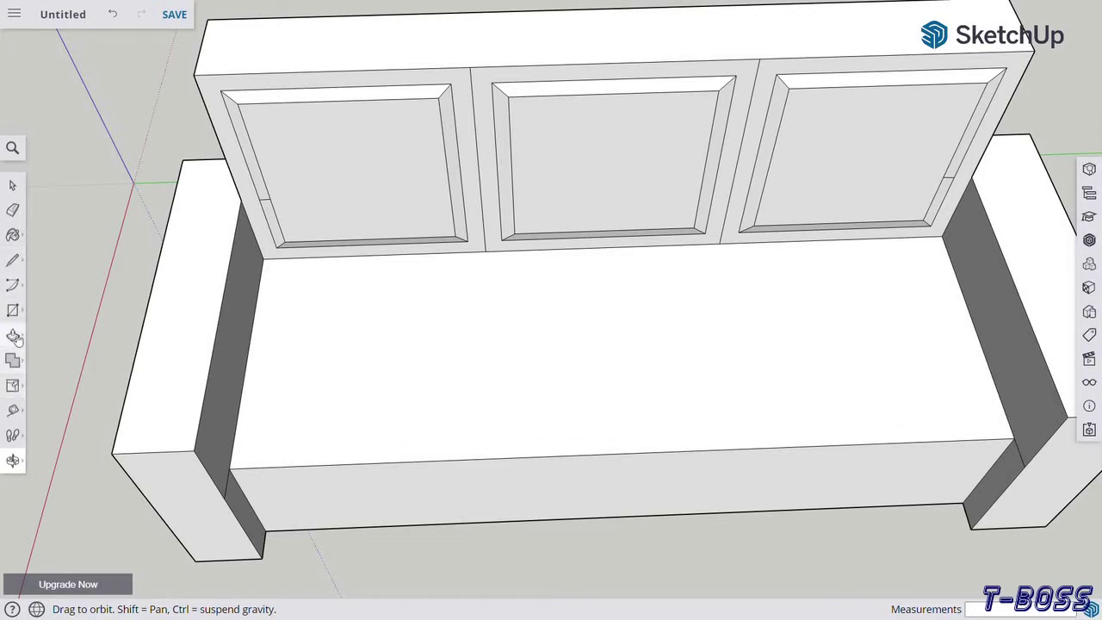
{"action": "left_click", "coordinate": [13, 336]}
{"action": "left_click", "coordinate": [51, 360]}
{"action": "left_click", "coordinate": [269, 367]}
{"action": "left_click", "coordinate": [266, 369]}
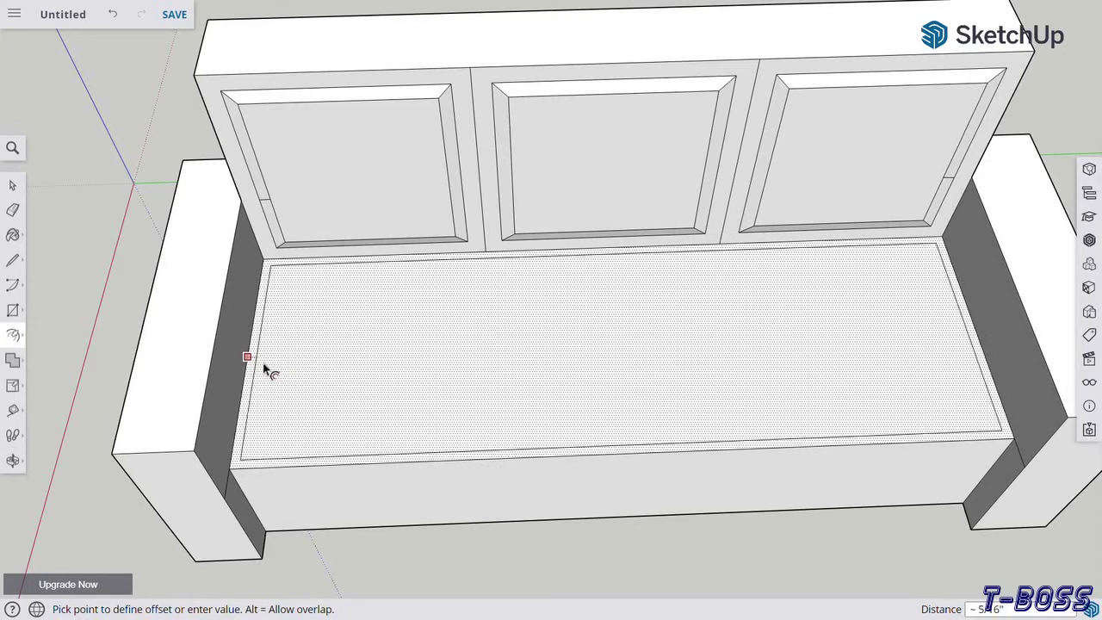
{"action": "left_click", "coordinate": [267, 370]}
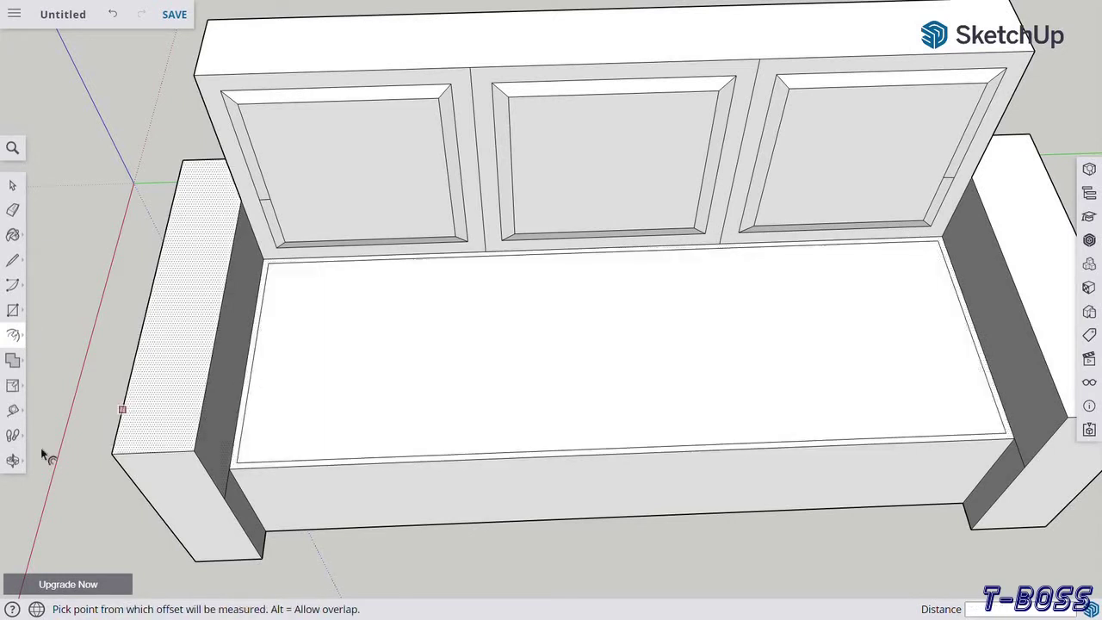
{"action": "left_click", "coordinate": [13, 461]}
{"action": "mouse_move", "coordinate": [86, 423]}
{"action": "left_mouse_down"}
{"action": "mouse_move", "coordinate": [241, 325]}
{"action": "mouse_move", "coordinate": [418, 365]}
{"action": "left_mouse_up"}
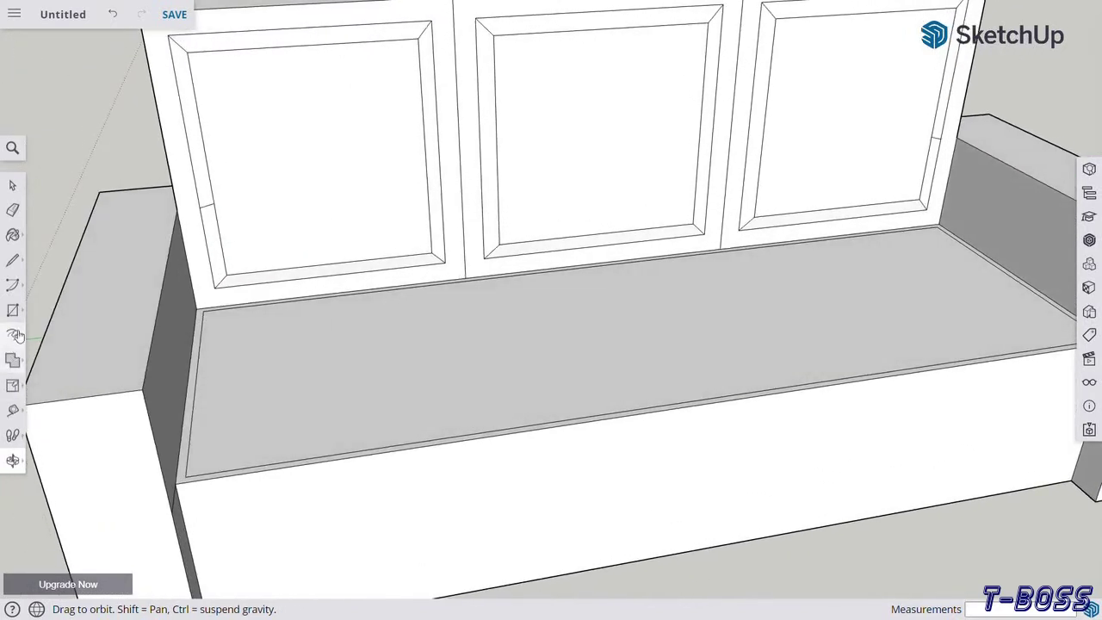
- Push the seat's narrow border strip by 1/8"
{"action": "left_click", "coordinate": [13, 335]}
{"action": "left_click", "coordinate": [49, 308]}
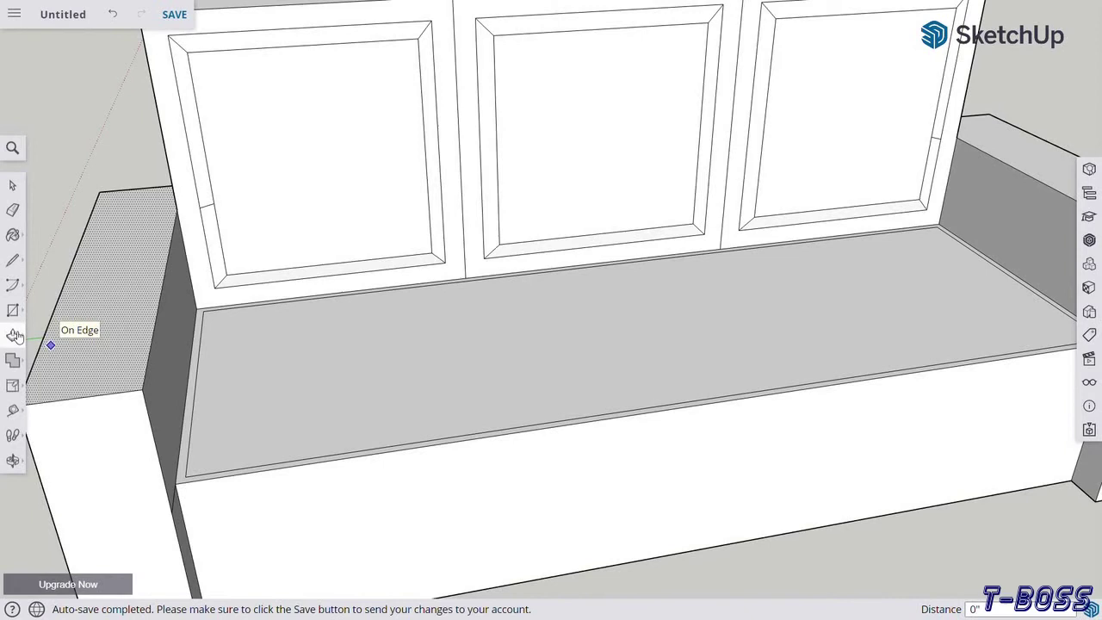
{"action": "left_click", "coordinate": [338, 414]}
{"action": "left_click", "coordinate": [301, 468]}
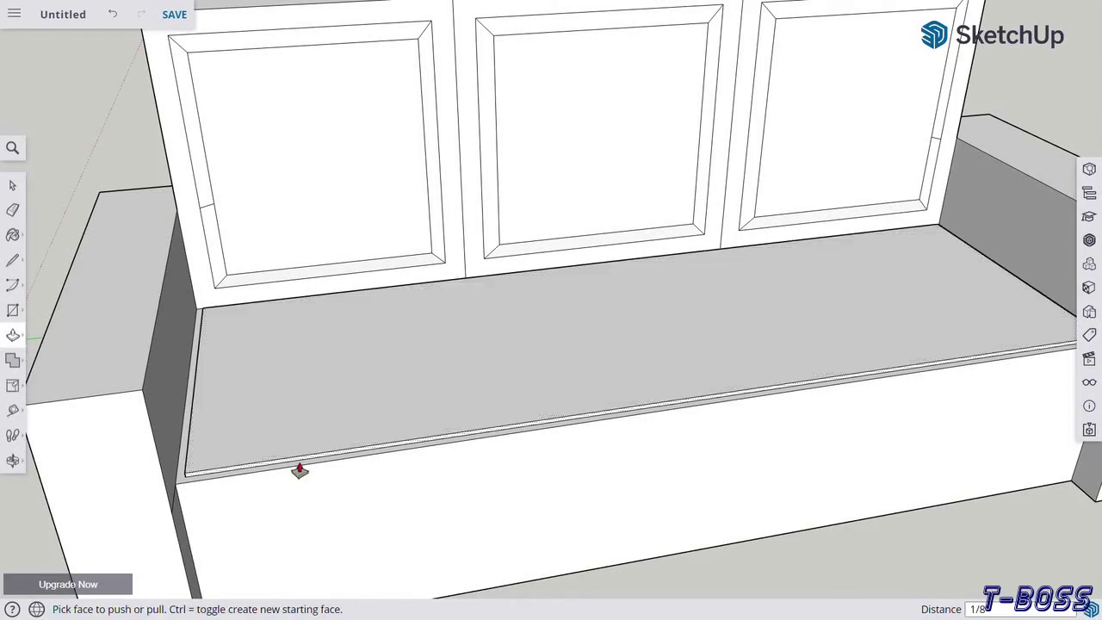
- Leave the inner seat cushion face 1/8" proud of its border
{"action": "left_click", "coordinate": [300, 470]}
{"action": "left_click", "coordinate": [301, 471]}
{"action": "left_click", "coordinate": [304, 471]}
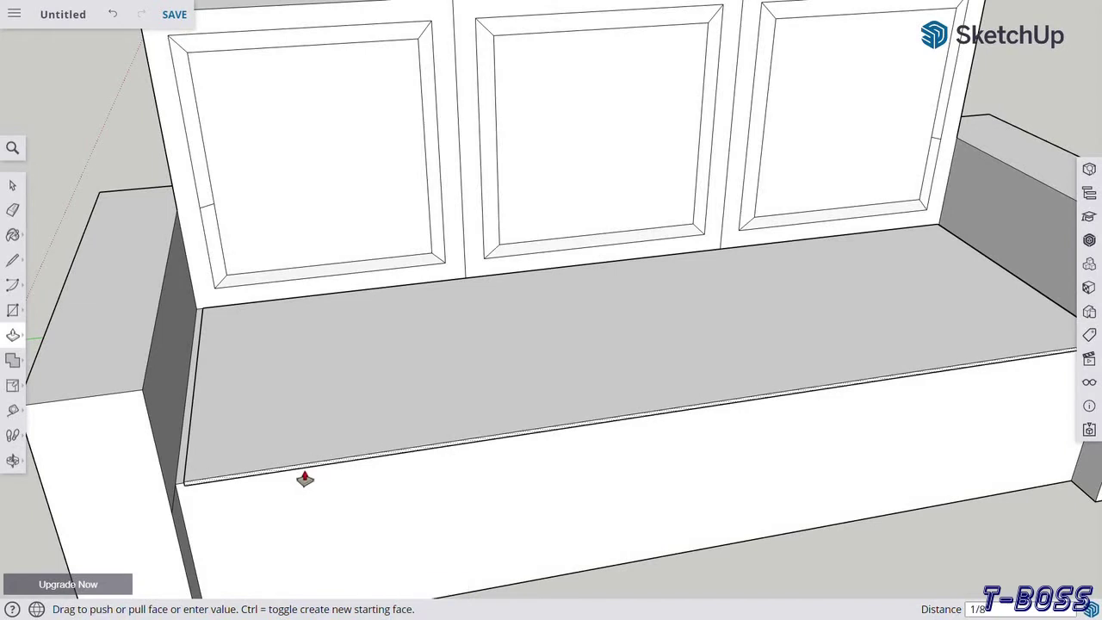
{"action": "left_click", "coordinate": [307, 481]}
{"action": "left_click", "coordinate": [13, 460]}
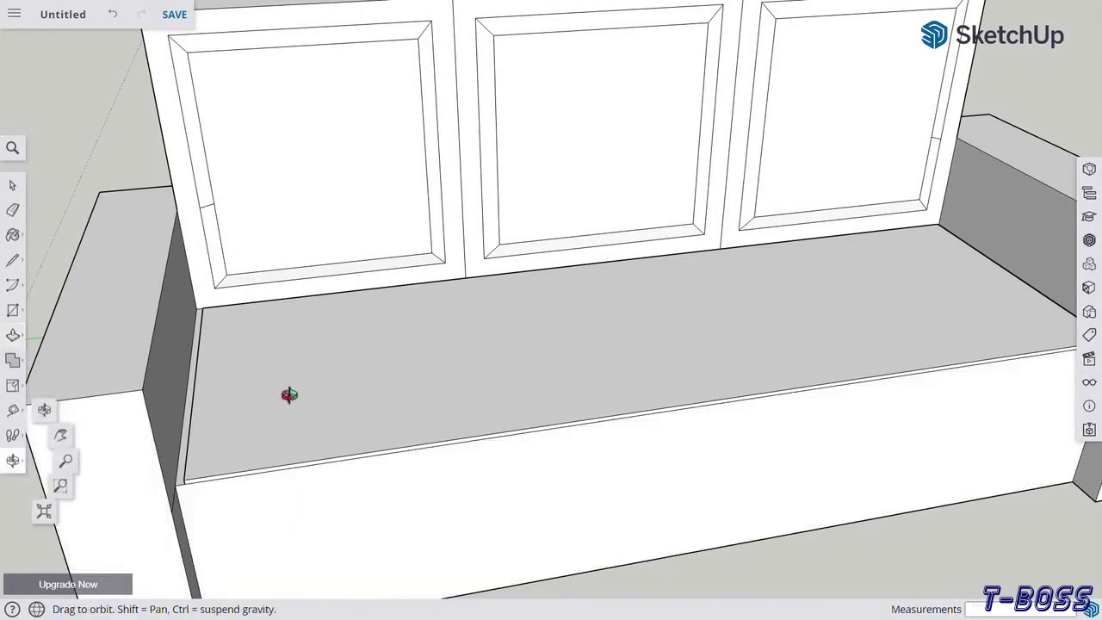
{"action": "scroll", "coordinate": [289, 395], "scroll_direction": "down", "scroll_amount": 5}
{"action": "mouse_move", "coordinate": [310, 443]}
{"action": "left_mouse_down"}
{"action": "mouse_move", "coordinate": [556, 502]}
{"action": "mouse_move", "coordinate": [376, 453]}
{"action": "mouse_move", "coordinate": [297, 465]}
{"action": "mouse_move", "coordinate": [55, 414]}
{"action": "left_mouse_up"}
{"action": "scroll", "coordinate": [292, 461], "scroll_direction": "up", "scroll_amount": 3}
{"action": "scroll", "coordinate": [216, 391], "scroll_direction": "up", "scroll_amount": 3}
- Draw a horizontal line across the sofa base front from its left to right edge
{"action": "scroll", "coordinate": [68, 399], "scroll_direction": "down", "scroll_amount": 2}
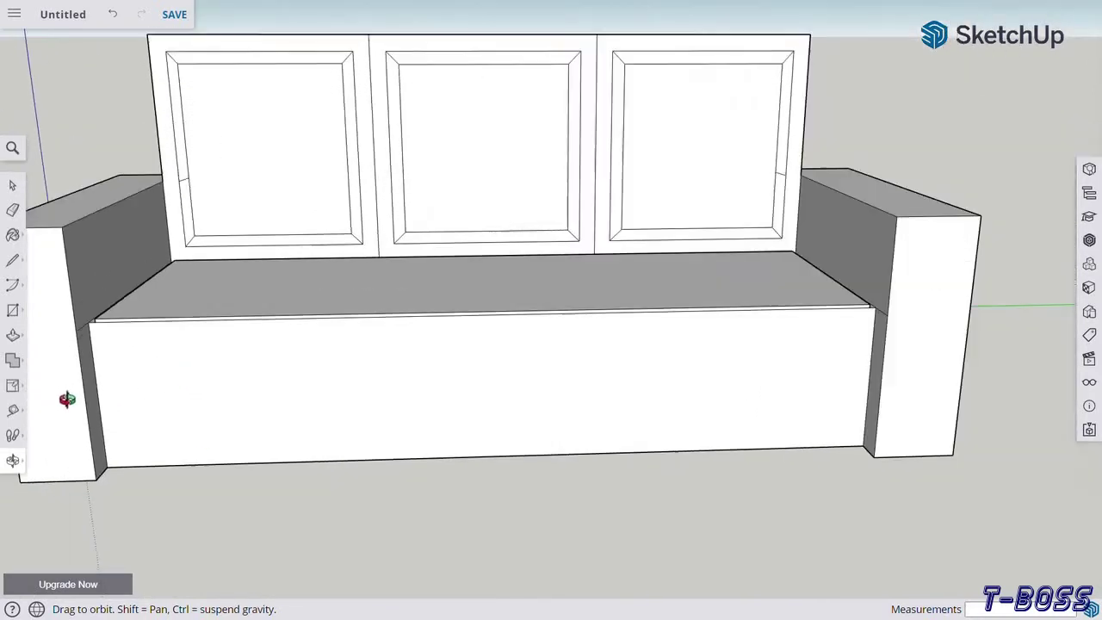
{"action": "left_click", "coordinate": [13, 263]}
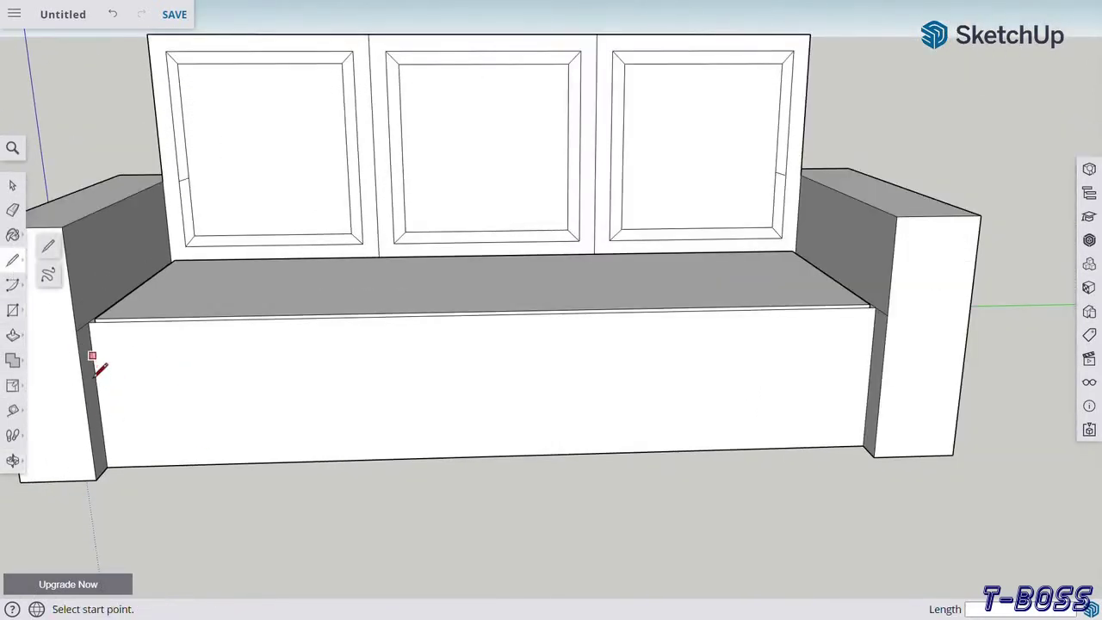
{"action": "left_click", "coordinate": [93, 364]}
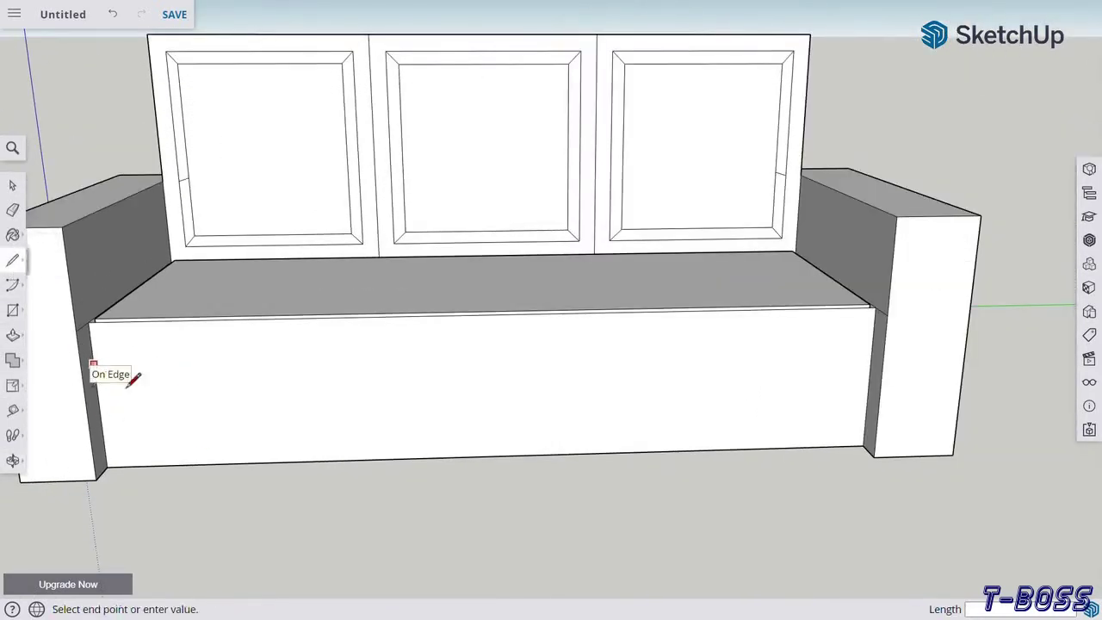
{"action": "left_click", "coordinate": [875, 362]}
- Push the lower band of the base front slightly inward
{"action": "left_click", "coordinate": [13, 461]}
{"action": "mouse_move", "coordinate": [459, 419]}
{"action": "left_mouse_down"}
{"action": "mouse_move", "coordinate": [423, 430]}
{"action": "mouse_move", "coordinate": [485, 443]}
{"action": "mouse_move", "coordinate": [42, 440]}
{"action": "left_mouse_up"}
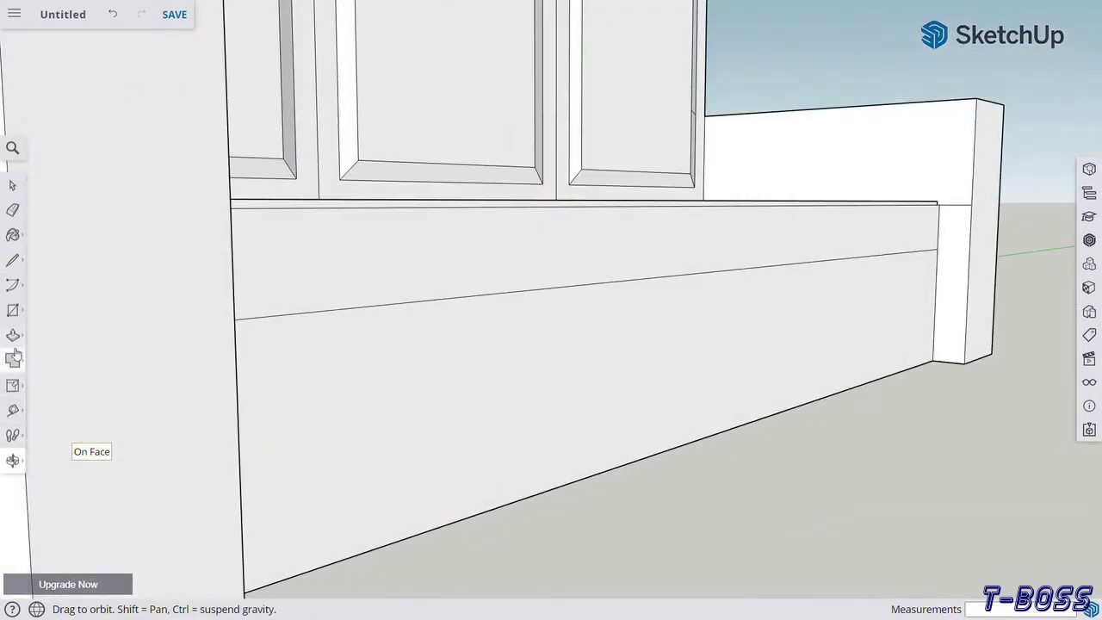
{"action": "left_click", "coordinate": [13, 337]}
{"action": "left_click", "coordinate": [380, 420]}
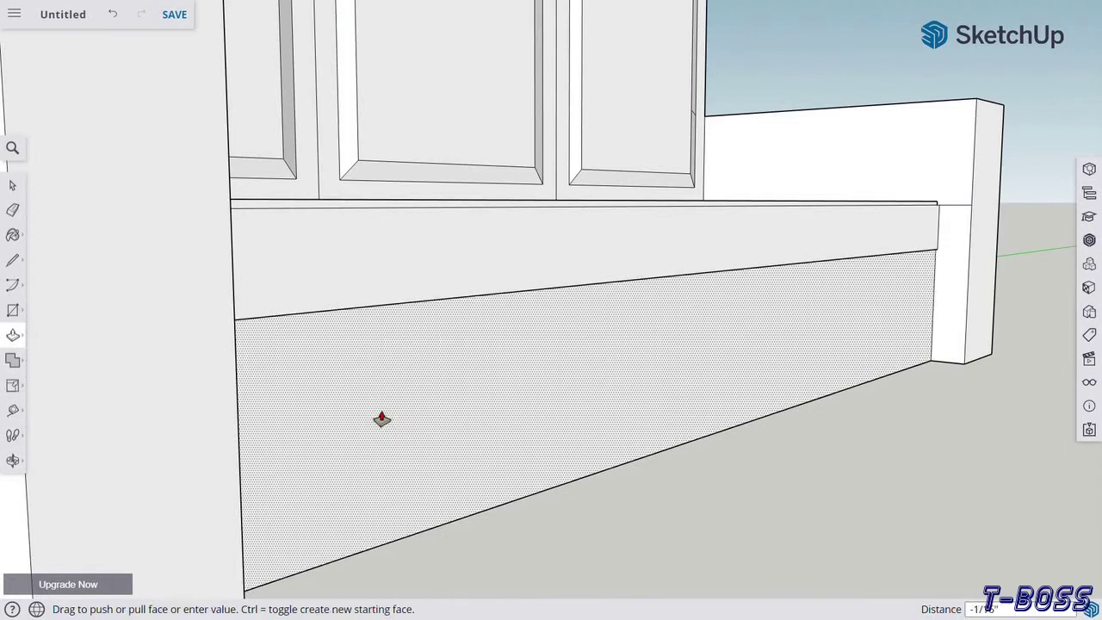
{"action": "left_click", "coordinate": [381, 419]}
{"action": "left_click", "coordinate": [13, 461]}
{"action": "mouse_move", "coordinate": [412, 363]}
{"action": "left_mouse_down"}
{"action": "mouse_move", "coordinate": [446, 318]}
{"action": "mouse_move", "coordinate": [295, 522]}
{"action": "mouse_move", "coordinate": [382, 475]}
{"action": "mouse_move", "coordinate": [244, 303]}
{"action": "mouse_move", "coordinate": [304, 343]}
{"action": "left_mouse_up"}
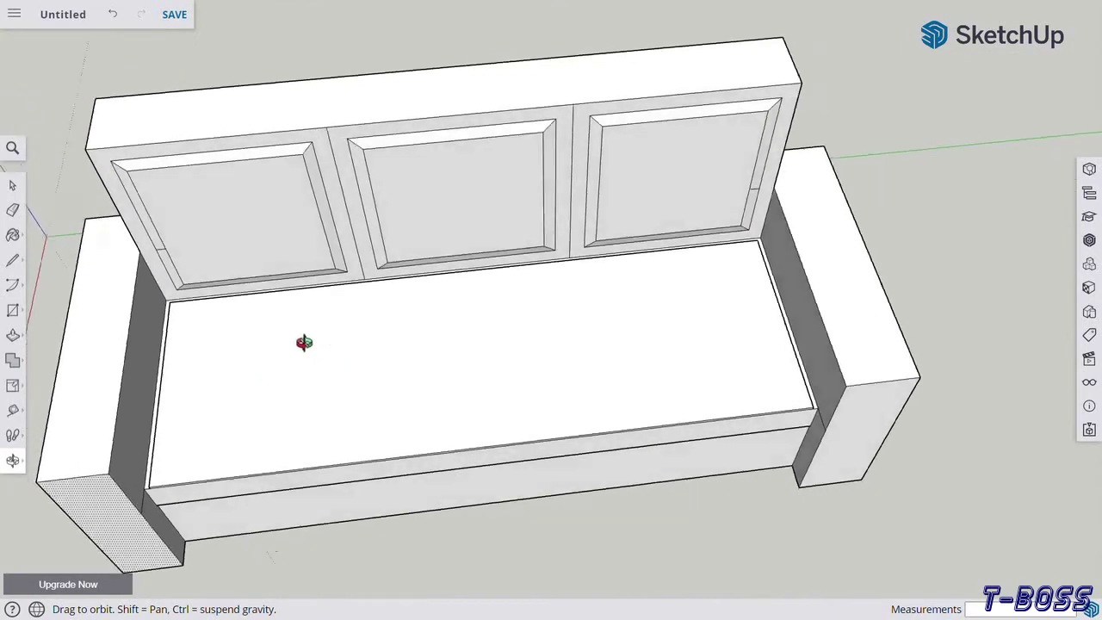
- Draw a dividing line from the seat's back across to the seat's front edge
{"action": "scroll", "coordinate": [304, 343], "scroll_direction": "up", "scroll_amount": 5}
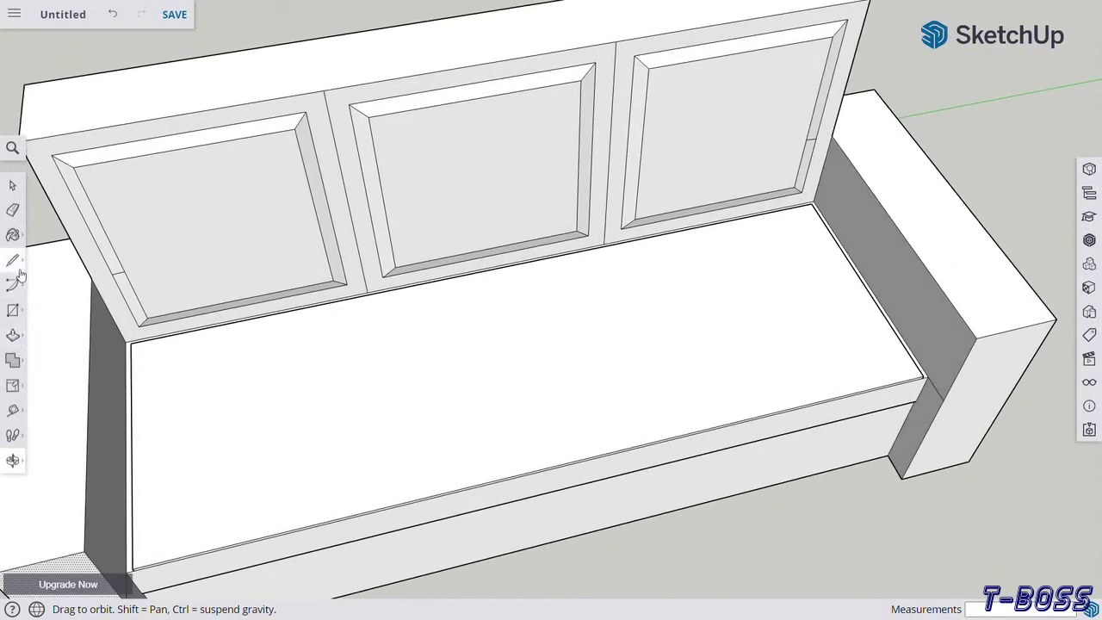
{"action": "left_click", "coordinate": [14, 262]}
{"action": "left_click", "coordinate": [369, 296]}
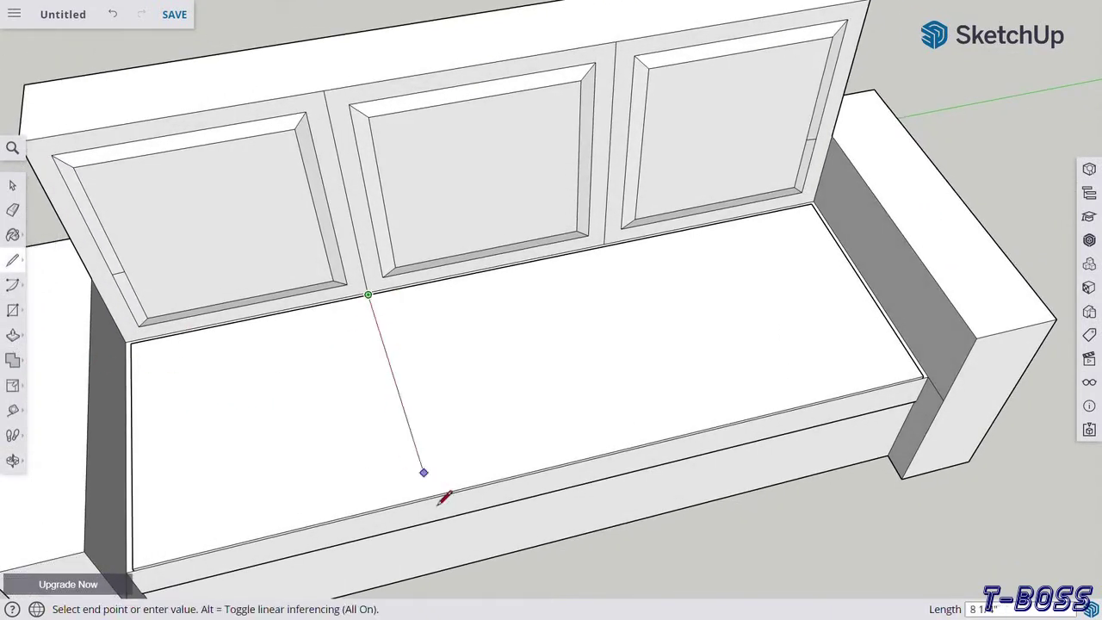
{"action": "left_click", "coordinate": [613, 262]}
{"action": "left_click", "coordinate": [688, 433]}
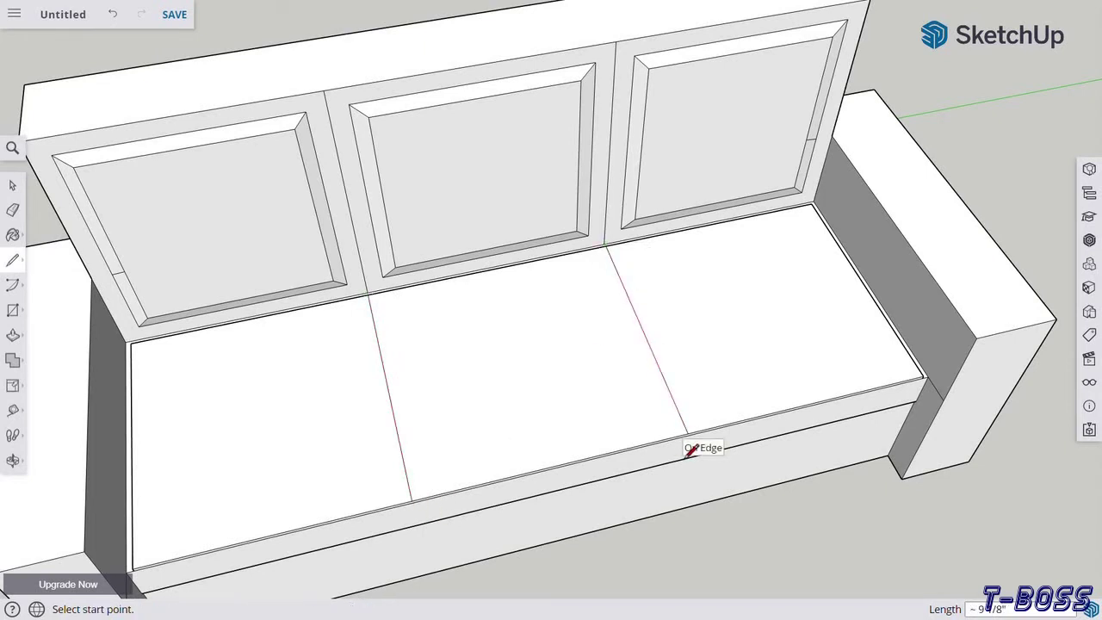
{"action": "left_click", "coordinate": [13, 461]}
{"action": "scroll", "coordinate": [419, 388], "scroll_direction": "down", "scroll_amount": 3}
{"action": "scroll", "coordinate": [362, 320], "scroll_direction": "up", "scroll_amount": 3}
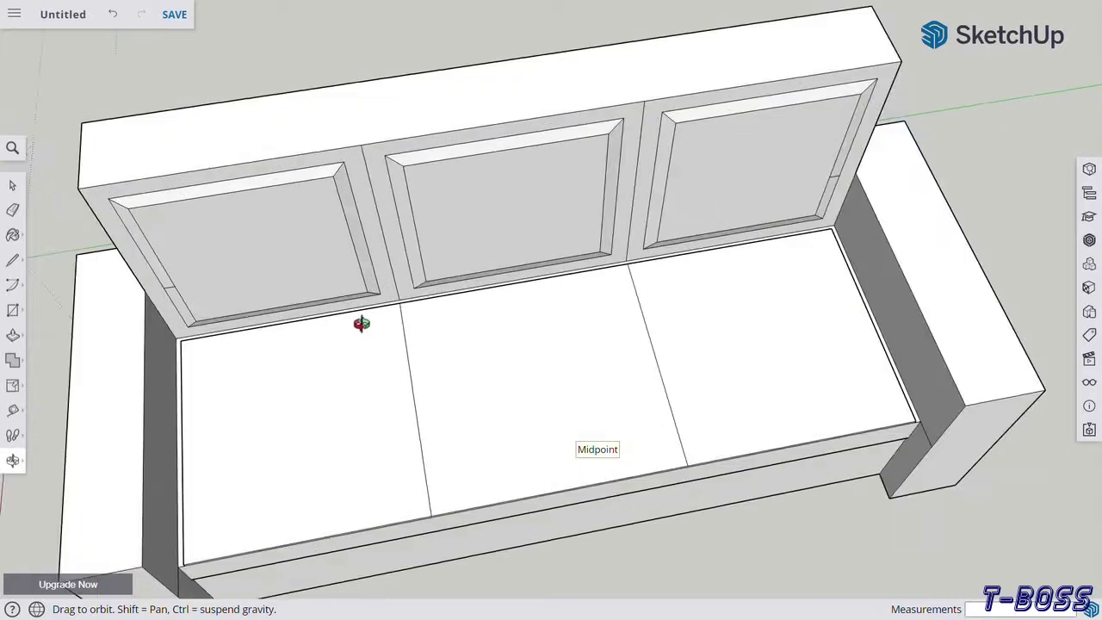
{"action": "scroll", "coordinate": [431, 302], "scroll_direction": "up", "scroll_amount": 5}
{"action": "scroll", "coordinate": [472, 286], "scroll_direction": "up", "scroll_amount": 2}
- Start a new line at the back-panel seam, zooming to find the seat's front edge
{"action": "left_click", "coordinate": [15, 261]}
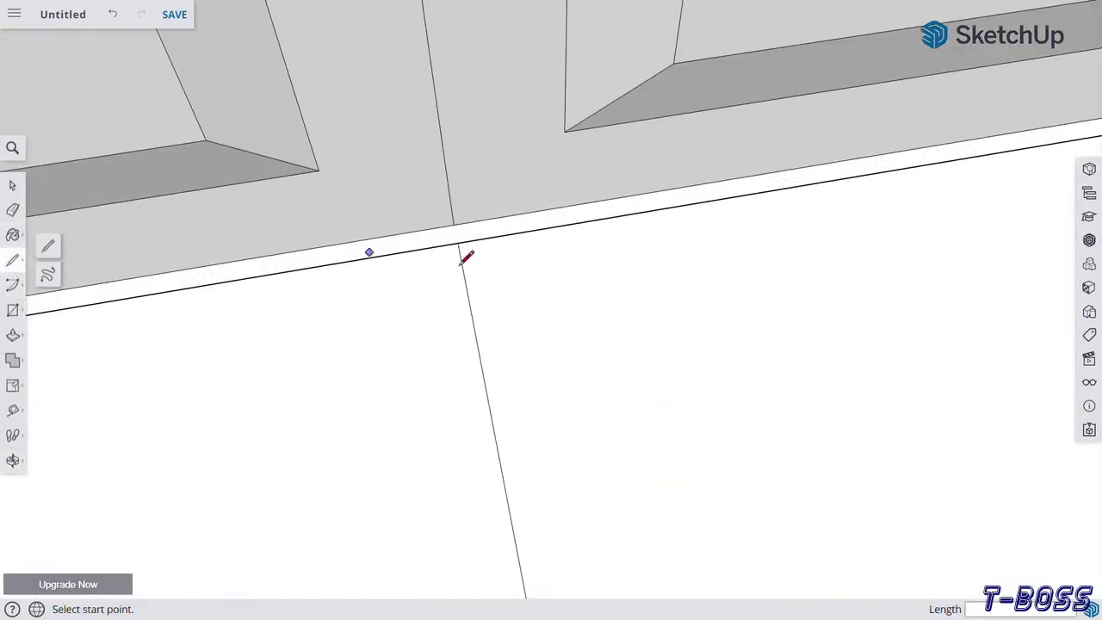
{"action": "scroll", "coordinate": [447, 260], "scroll_direction": "up", "scroll_amount": 2}
{"action": "scroll", "coordinate": [457, 264], "scroll_direction": "up", "scroll_amount": 2}
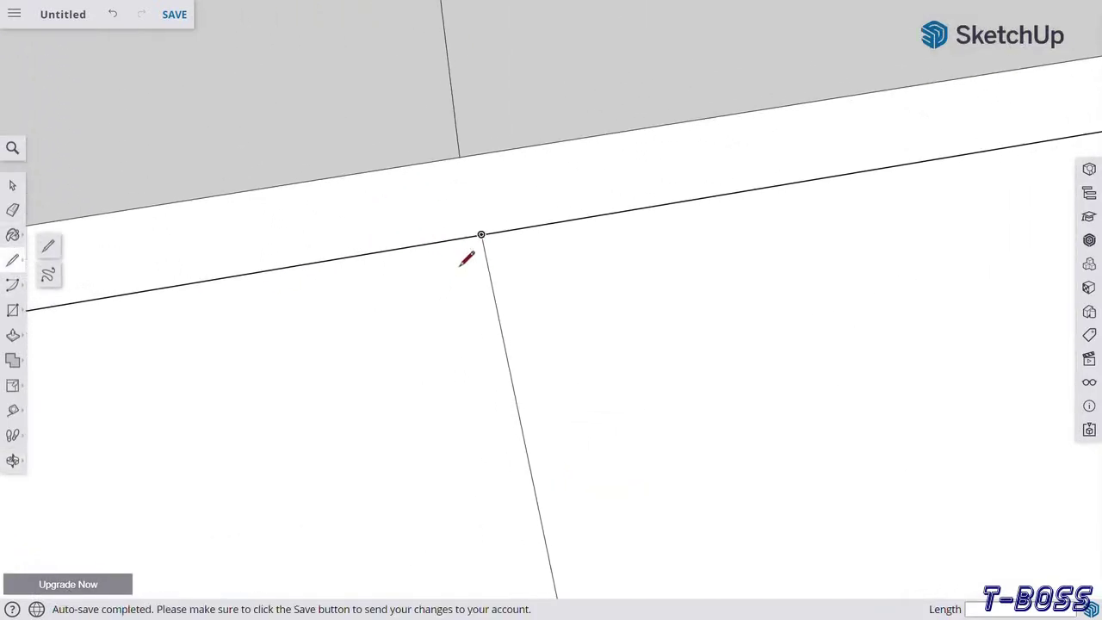
{"action": "left_click", "coordinate": [468, 237]}
{"action": "scroll", "coordinate": [455, 202], "scroll_direction": "down", "scroll_amount": 1}
{"action": "scroll", "coordinate": [451, 187], "scroll_direction": "down", "scroll_amount": 2}
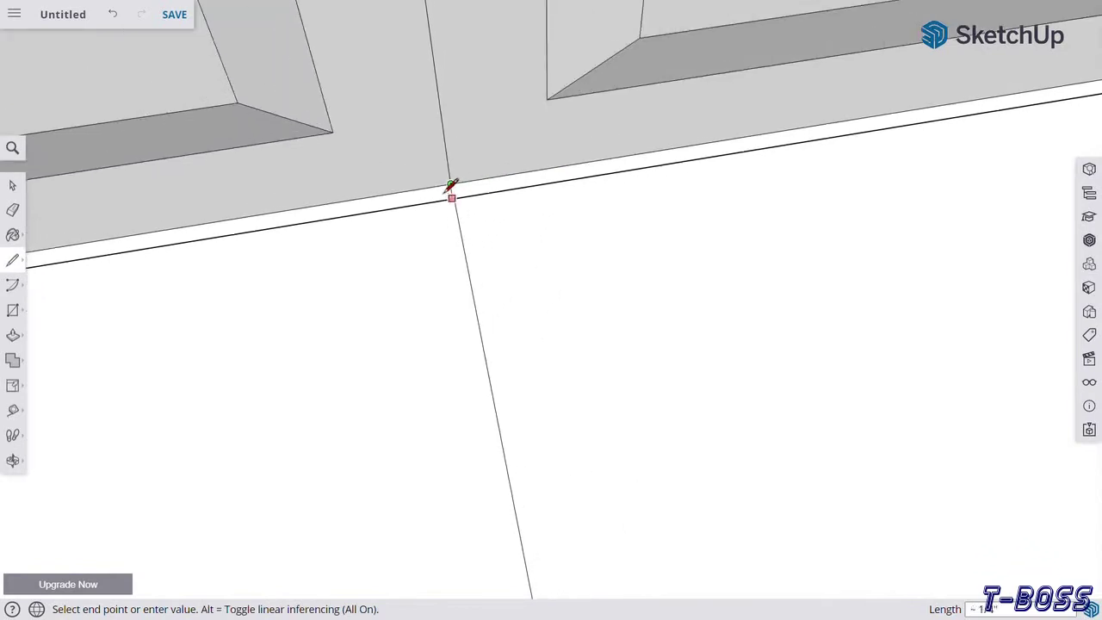
{"action": "scroll", "coordinate": [444, 182], "scroll_direction": "down", "scroll_amount": 2}
{"action": "scroll", "coordinate": [491, 453], "scroll_direction": "up", "scroll_amount": 3}
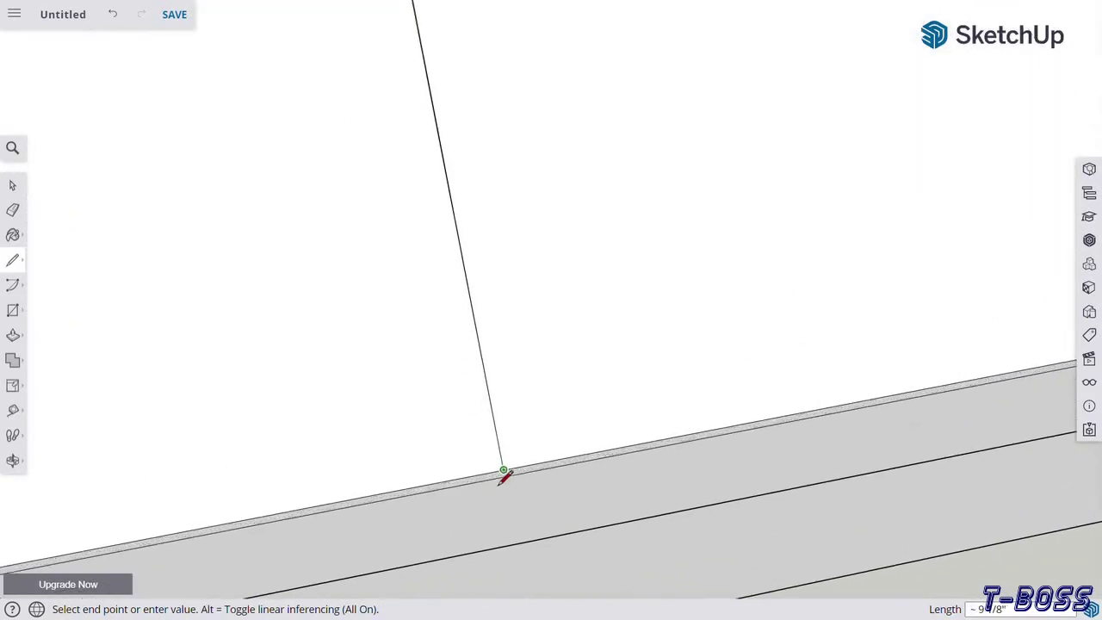
{"action": "scroll", "coordinate": [259, 419], "scroll_direction": "down", "scroll_amount": 2}
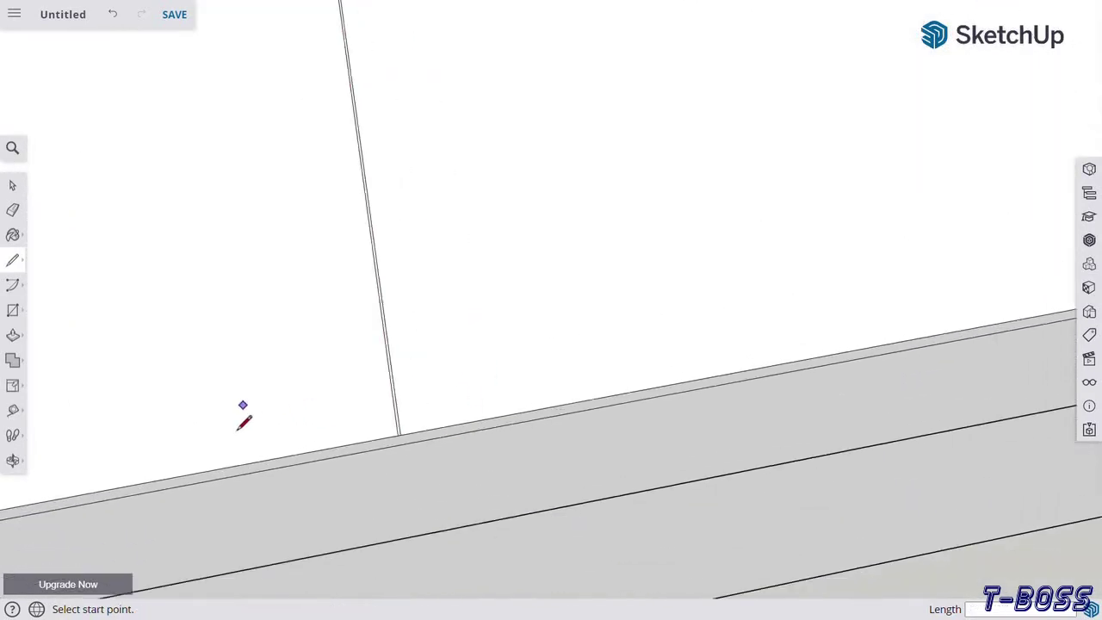
{"action": "scroll", "coordinate": [241, 426], "scroll_direction": "down", "scroll_amount": 3}
{"action": "scroll", "coordinate": [517, 172], "scroll_direction": "up", "scroll_amount": 3}
{"action": "scroll", "coordinate": [508, 165], "scroll_direction": "up", "scroll_amount": 2}
{"action": "scroll", "coordinate": [503, 170], "scroll_direction": "up", "scroll_amount": 2}
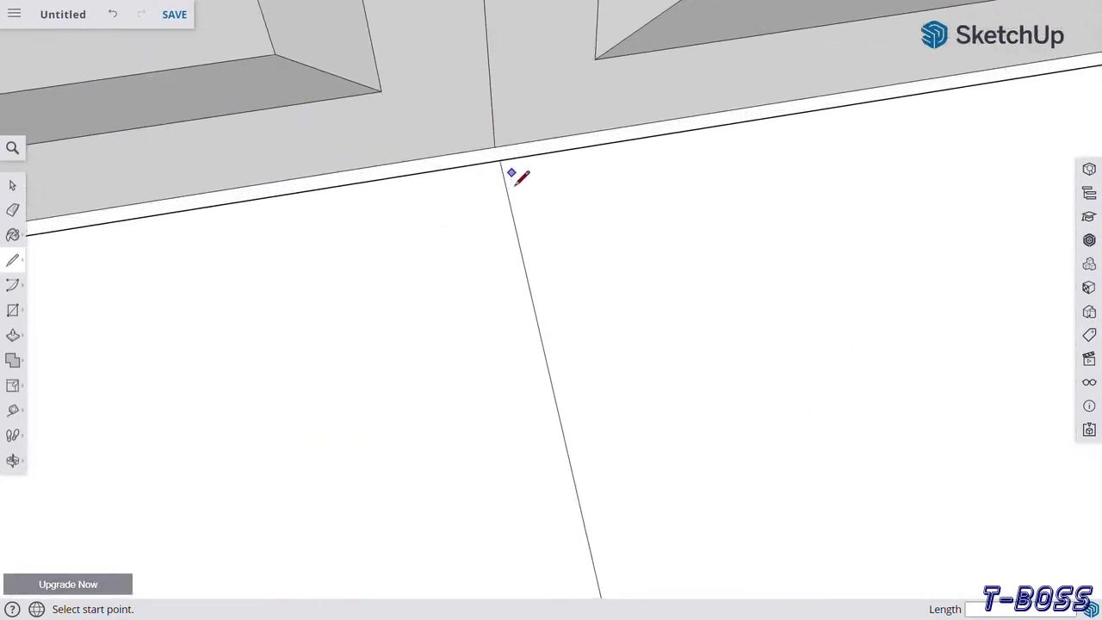
{"action": "scroll", "coordinate": [515, 172], "scroll_direction": "up", "scroll_amount": 1}
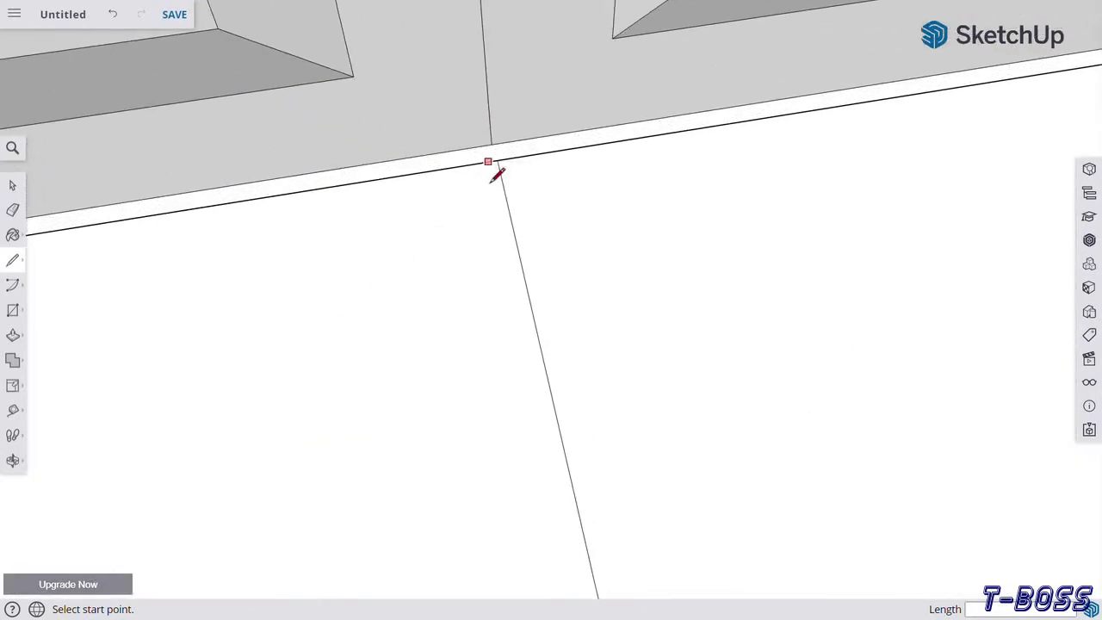
{"action": "scroll", "coordinate": [498, 174], "scroll_direction": "up", "scroll_amount": 2}
{"action": "scroll", "coordinate": [484, 126], "scroll_direction": "down", "scroll_amount": 2}
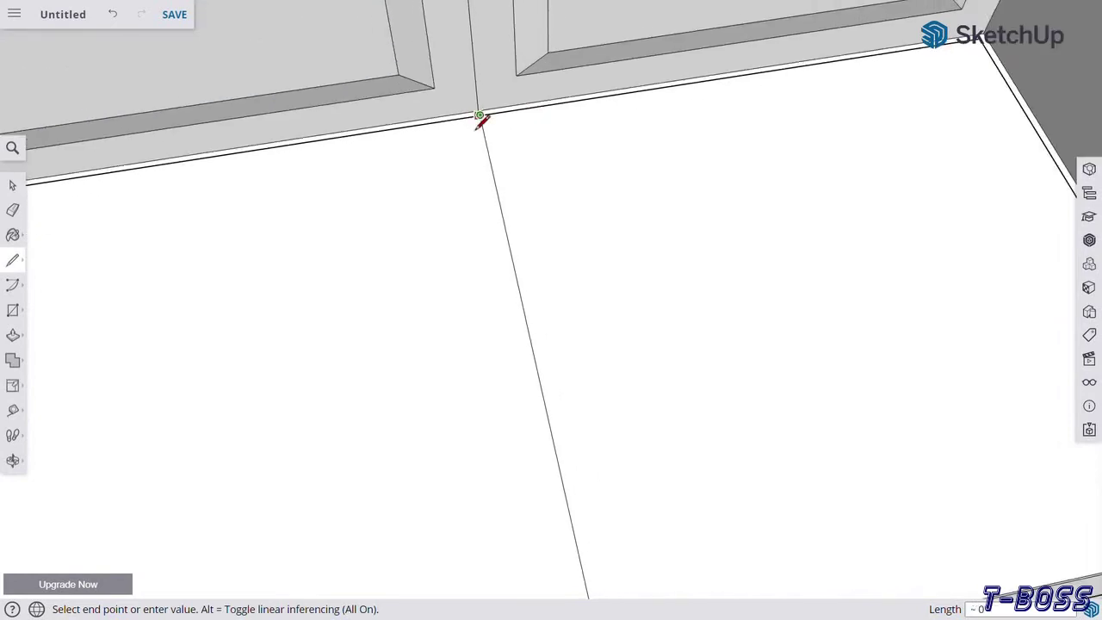
{"action": "scroll", "coordinate": [517, 216], "scroll_direction": "down", "scroll_amount": 3}
{"action": "scroll", "coordinate": [487, 285], "scroll_direction": "up", "scroll_amount": 5}
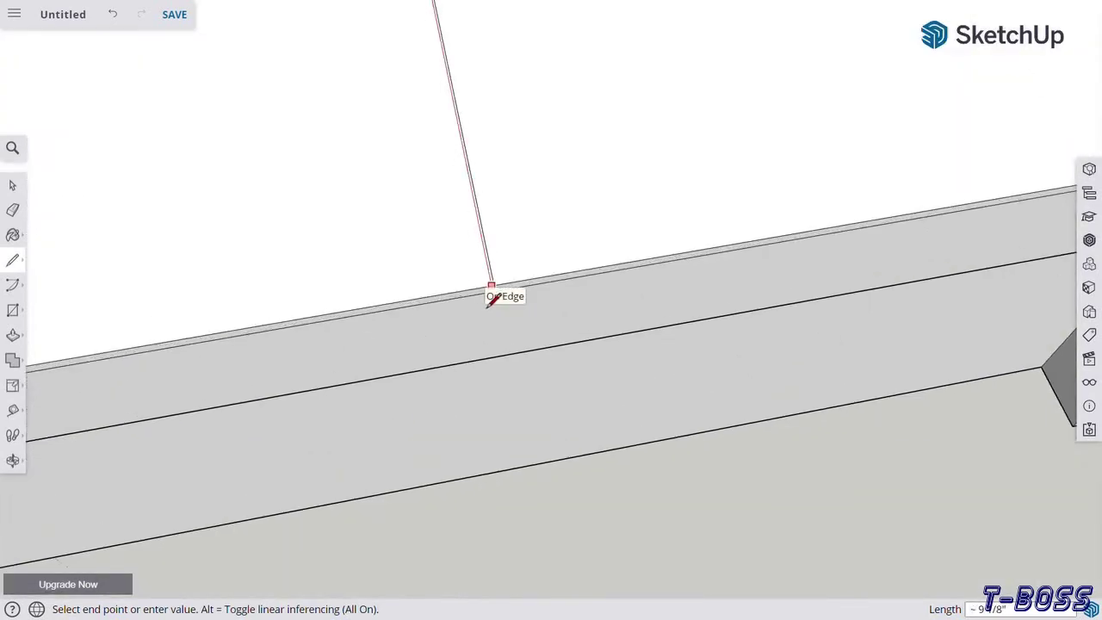
- Finish the seat line and recess the thin strip across the seat top by 1/8 inch
{"action": "left_click", "coordinate": [491, 289]}
{"action": "scroll", "coordinate": [534, 276], "scroll_direction": "down", "scroll_amount": 2}
{"action": "scroll", "coordinate": [517, 284], "scroll_direction": "down", "scroll_amount": 2}
{"action": "left_click", "coordinate": [13, 335]}
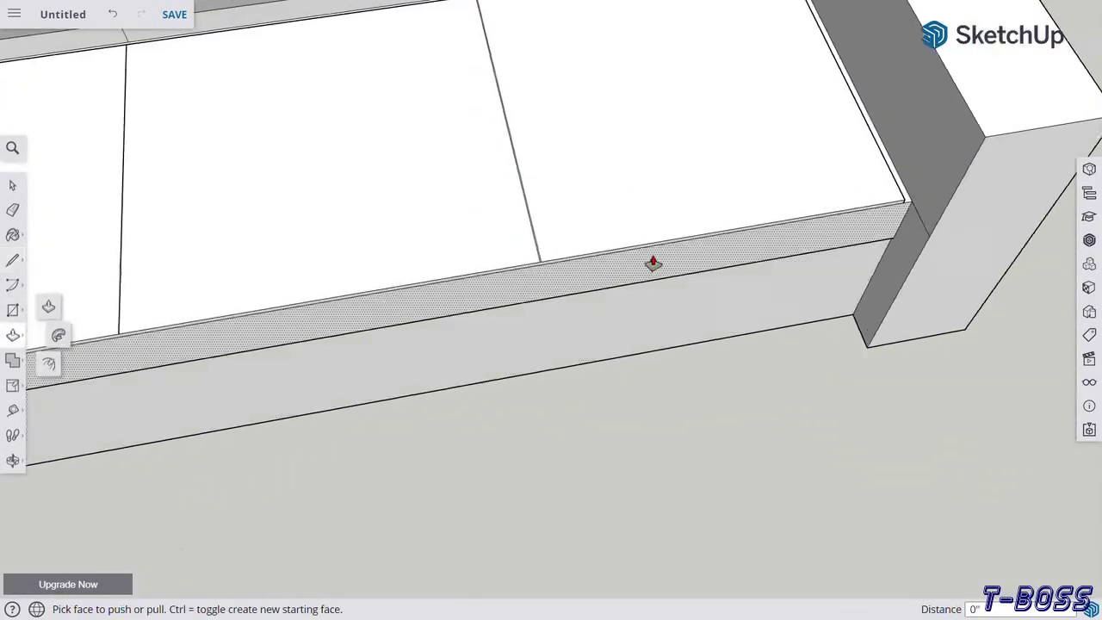
{"action": "scroll", "coordinate": [476, 274], "scroll_direction": "up", "scroll_amount": 4}
{"action": "scroll", "coordinate": [482, 276], "scroll_direction": "up", "scroll_amount": 2}
{"action": "left_click", "coordinate": [487, 278]}
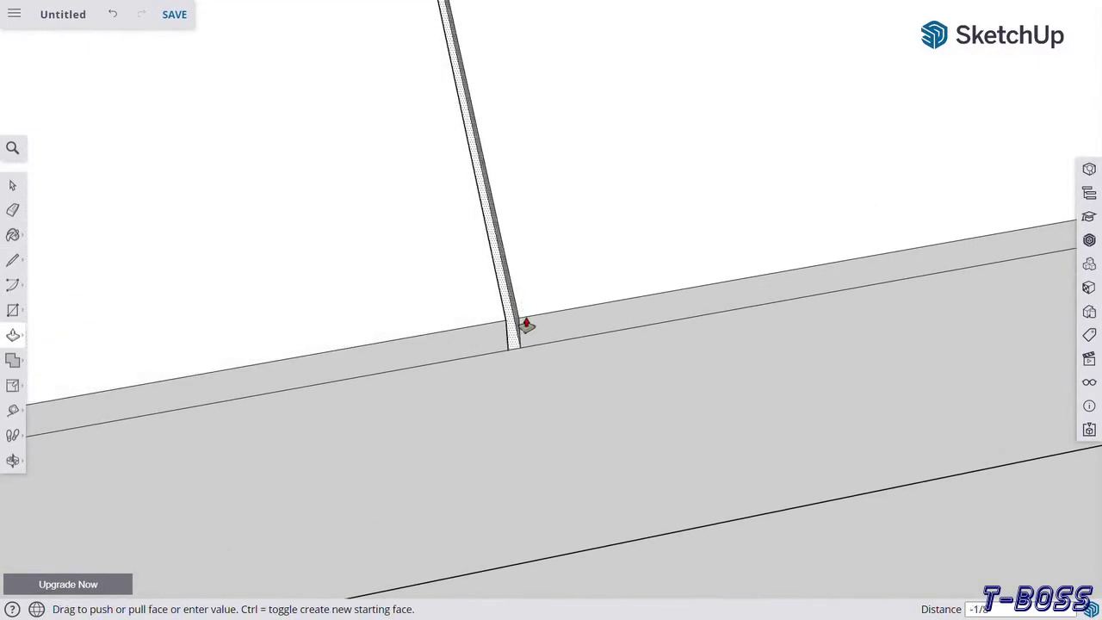
{"action": "left_click", "coordinate": [524, 320]}
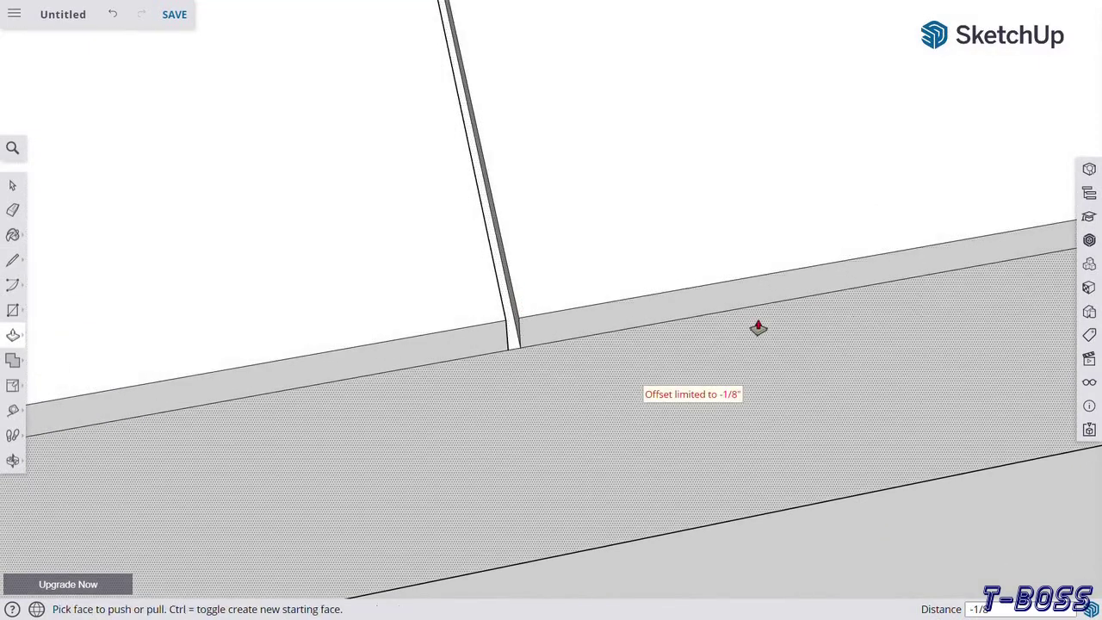
{"action": "scroll", "coordinate": [775, 324], "scroll_direction": "down", "scroll_amount": 2}
{"action": "scroll", "coordinate": [787, 328], "scroll_direction": "down", "scroll_amount": 2}
{"action": "scroll", "coordinate": [423, 350], "scroll_direction": "up", "scroll_amount": 5}
{"action": "scroll", "coordinate": [448, 379], "scroll_direction": "up", "scroll_amount": 2}
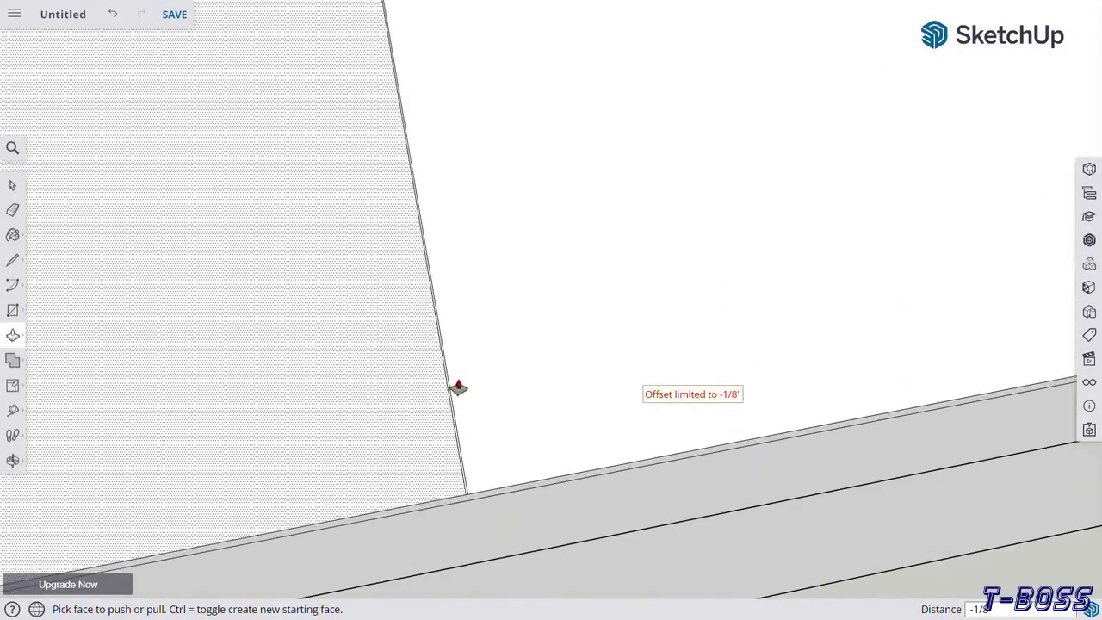
{"action": "scroll", "coordinate": [455, 384], "scroll_direction": "up", "scroll_amount": 2}
{"action": "scroll", "coordinate": [454, 384], "scroll_direction": "up", "scroll_amount": 1}
{"action": "scroll", "coordinate": [454, 380], "scroll_direction": "up", "scroll_amount": 2}
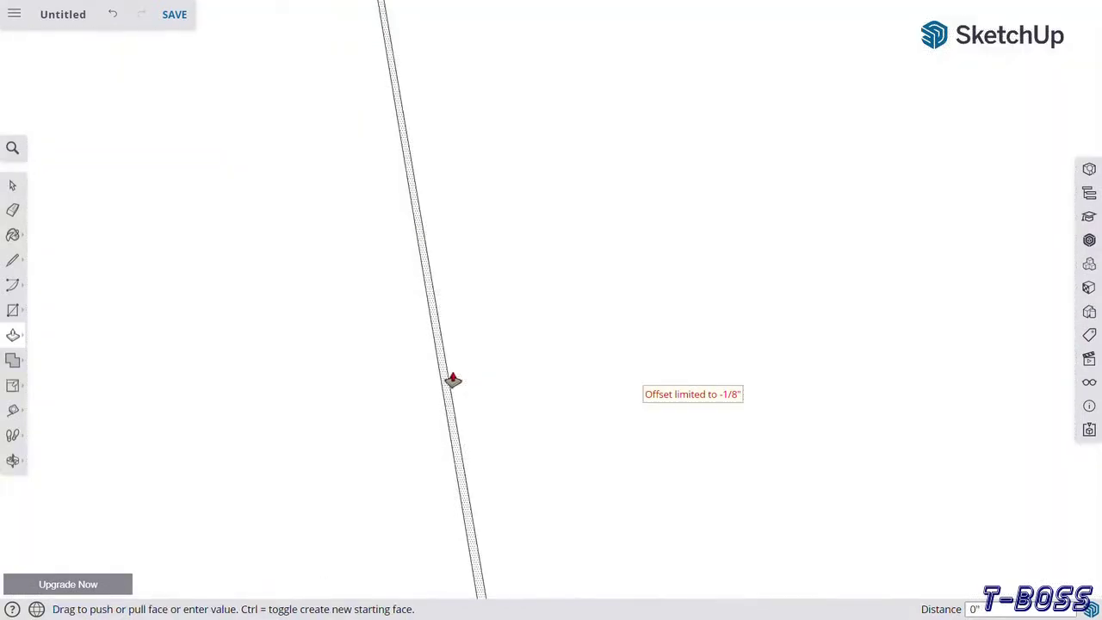
{"action": "scroll", "coordinate": [453, 379], "scroll_direction": "down", "scroll_amount": 3}
{"action": "scroll", "coordinate": [425, 249], "scroll_direction": "down", "scroll_amount": 3}
{"action": "scroll", "coordinate": [335, 335], "scroll_direction": "down", "scroll_amount": 2}
- Draw a vertical seam line on the seat front and recess the narrow strip between cushions
{"action": "left_click", "coordinate": [12, 463]}
{"action": "scroll", "coordinate": [457, 379], "scroll_direction": "down", "scroll_amount": 5}
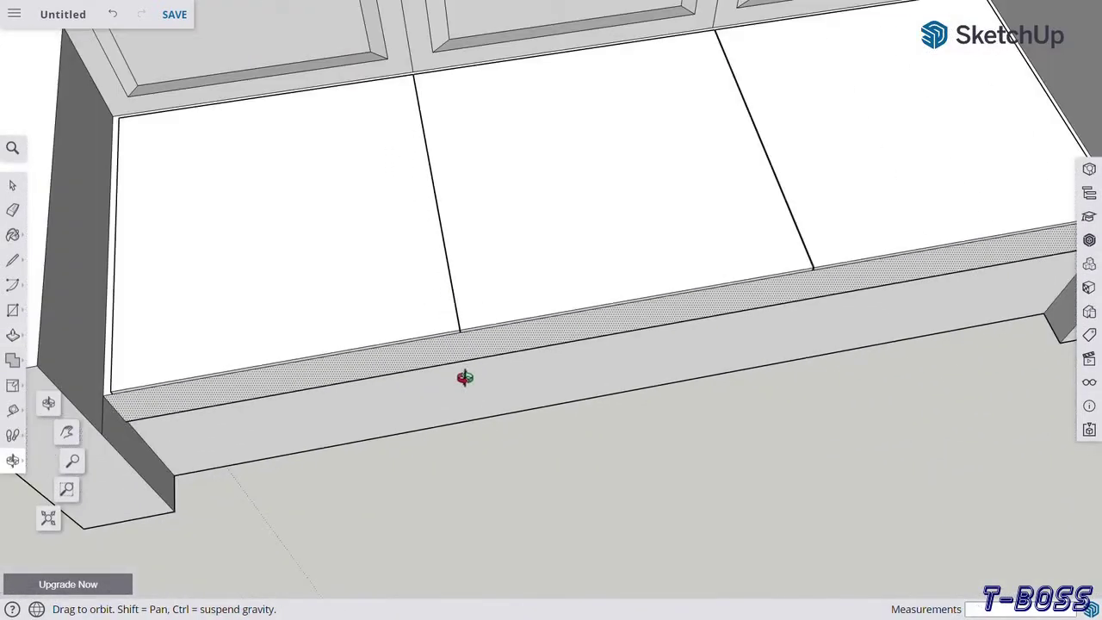
{"action": "left_click_drag", "start_coordinate": [457, 378], "coordinate": [468, 216]}
{"action": "scroll", "coordinate": [414, 135], "scroll_direction": "up", "scroll_amount": 2}
{"action": "scroll", "coordinate": [497, 265], "scroll_direction": "up", "scroll_amount": 3}
{"action": "mouse_move", "coordinate": [497, 265]}
{"action": "left_mouse_down"}
{"action": "mouse_move", "coordinate": [608, 226]}
{"action": "mouse_move", "coordinate": [470, 235]}
{"action": "left_mouse_up"}
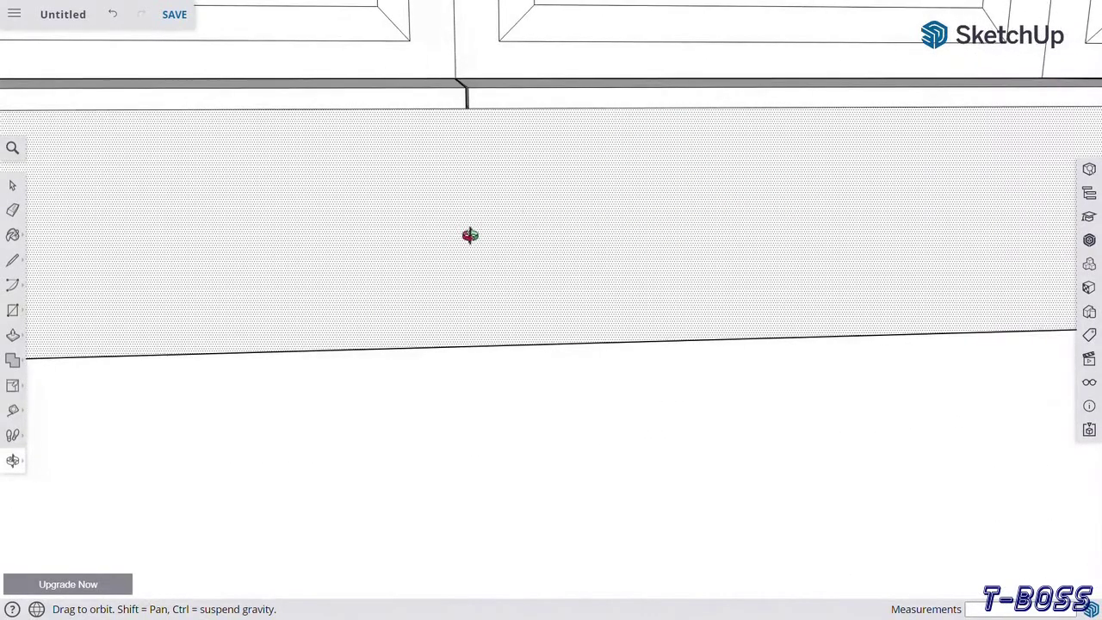
{"action": "left_click", "coordinate": [12, 260]}
{"action": "scroll", "coordinate": [480, 118], "scroll_direction": "up", "scroll_amount": 2}
{"action": "left_click", "coordinate": [468, 109]}
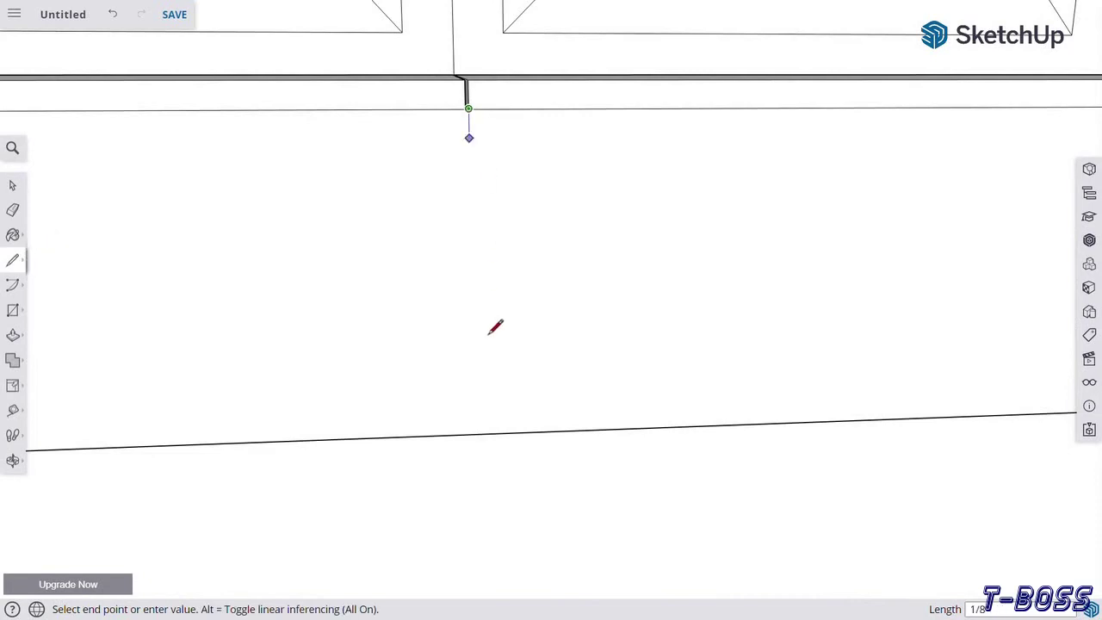
{"action": "left_click", "coordinate": [476, 448]}
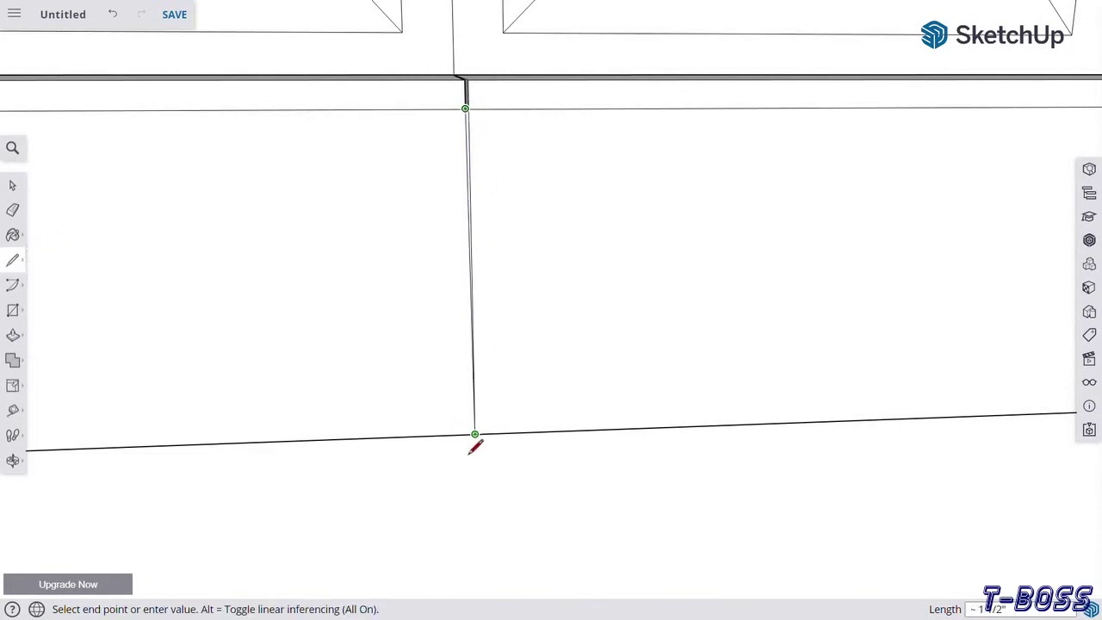
{"action": "left_click", "coordinate": [473, 450]}
{"action": "left_click", "coordinate": [13, 336]}
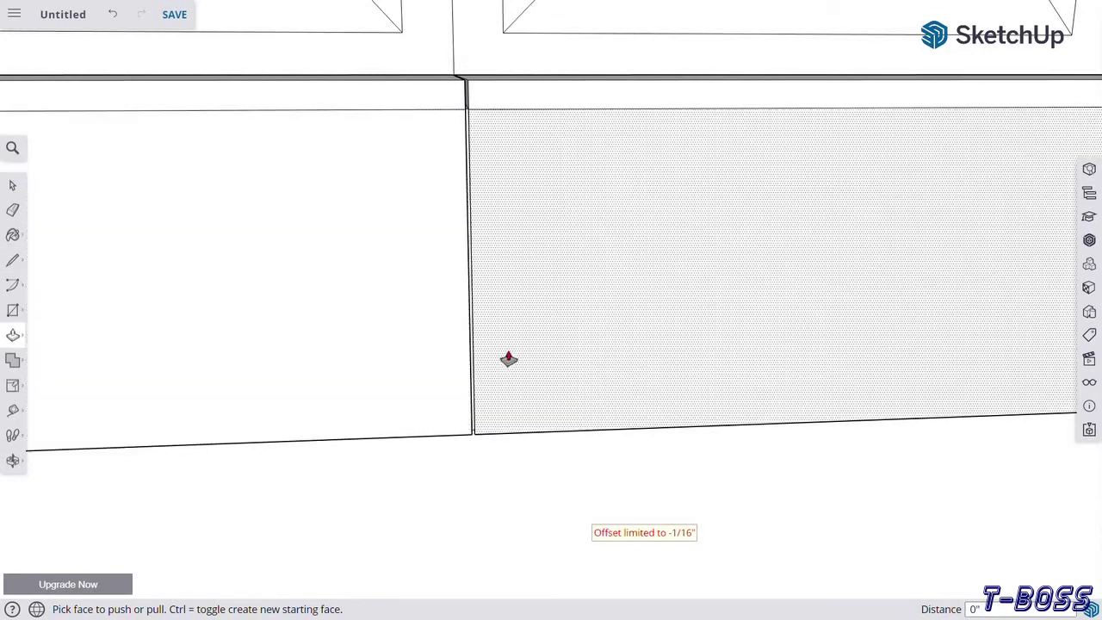
{"action": "middle_click_drag", "start_coordinate": [507, 357], "coordinate": [460, 425]}
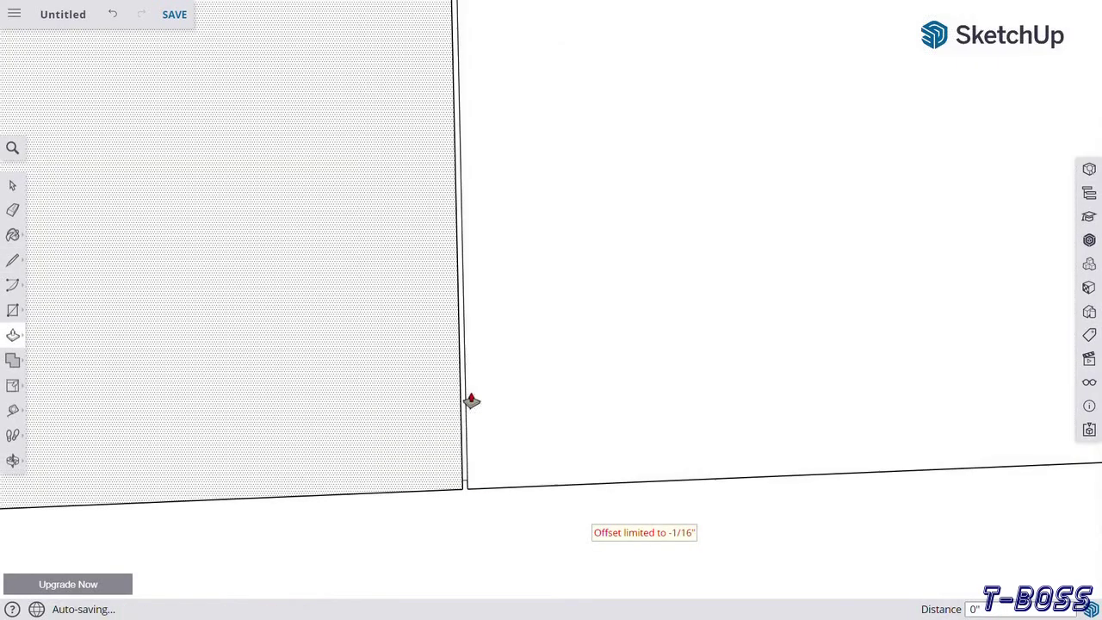
- Draw the second seat-front seam line and recess its strip by 1/16 inch
{"action": "left_click", "coordinate": [13, 461]}
{"action": "mouse_move", "coordinate": [340, 347]}
{"action": "left_mouse_down"}
{"action": "mouse_move", "coordinate": [708, 341]}
{"action": "mouse_move", "coordinate": [675, 373]}
{"action": "mouse_move", "coordinate": [657, 364]}
{"action": "mouse_move", "coordinate": [527, 369]}
{"action": "left_mouse_up"}
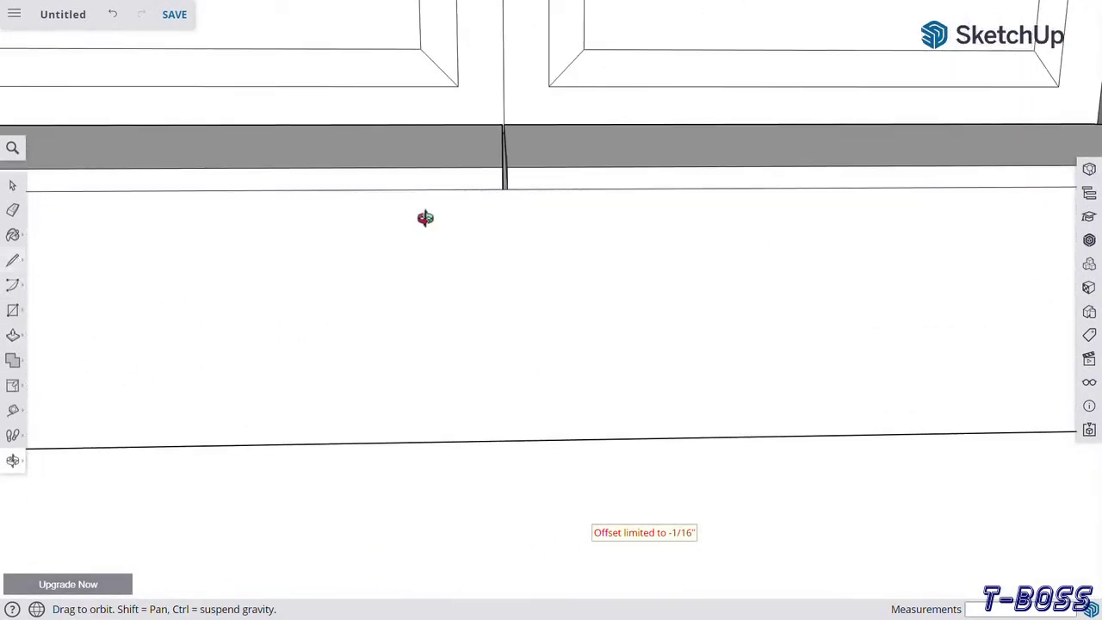
{"action": "left_click", "coordinate": [13, 259]}
{"action": "left_click", "coordinate": [507, 189]}
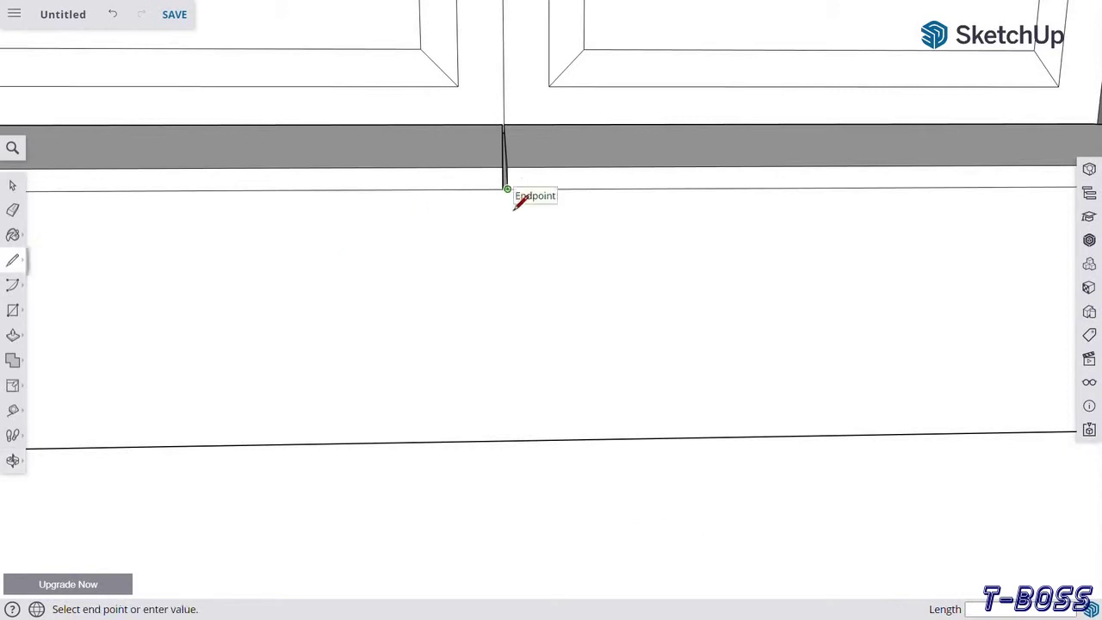
{"action": "left_click", "coordinate": [513, 455]}
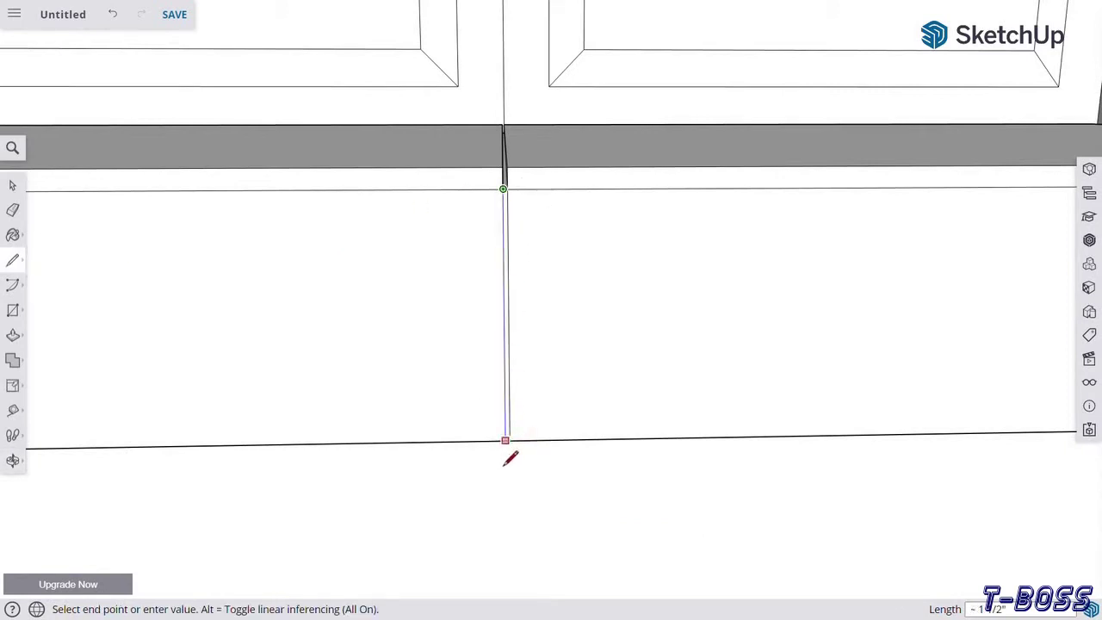
{"action": "left_click", "coordinate": [505, 464]}
{"action": "left_click", "coordinate": [13, 334]}
{"action": "scroll", "coordinate": [516, 374], "scroll_direction": "up", "scroll_amount": 5}
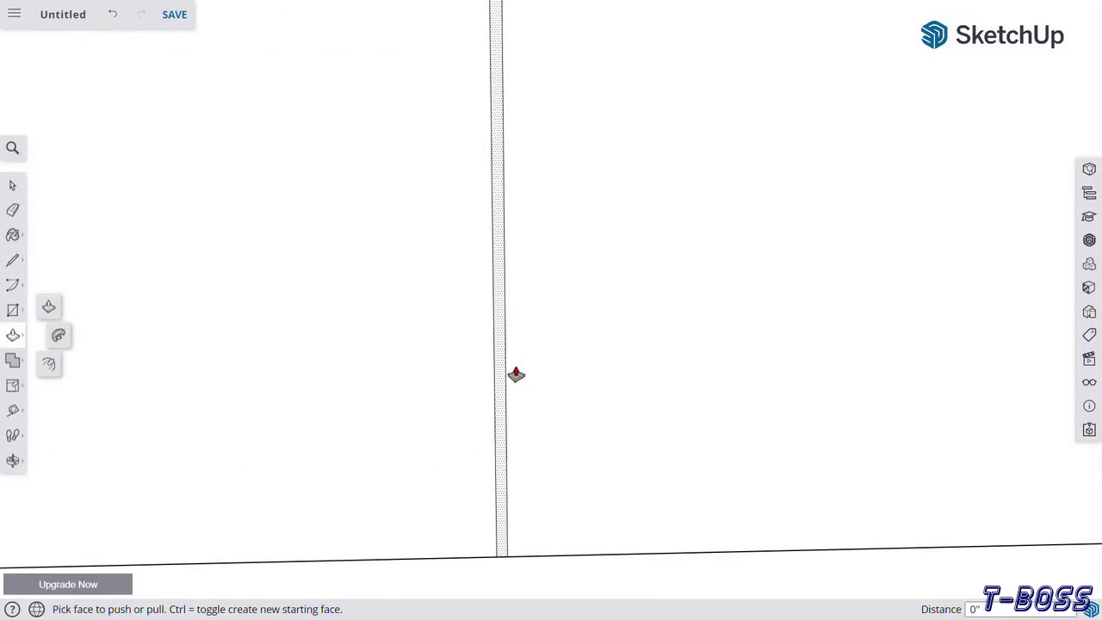
{"action": "left_click", "coordinate": [512, 373]}
{"action": "left_click", "coordinate": [12, 458]}
{"action": "scroll", "coordinate": [782, 351], "scroll_direction": "down", "scroll_amount": 2}
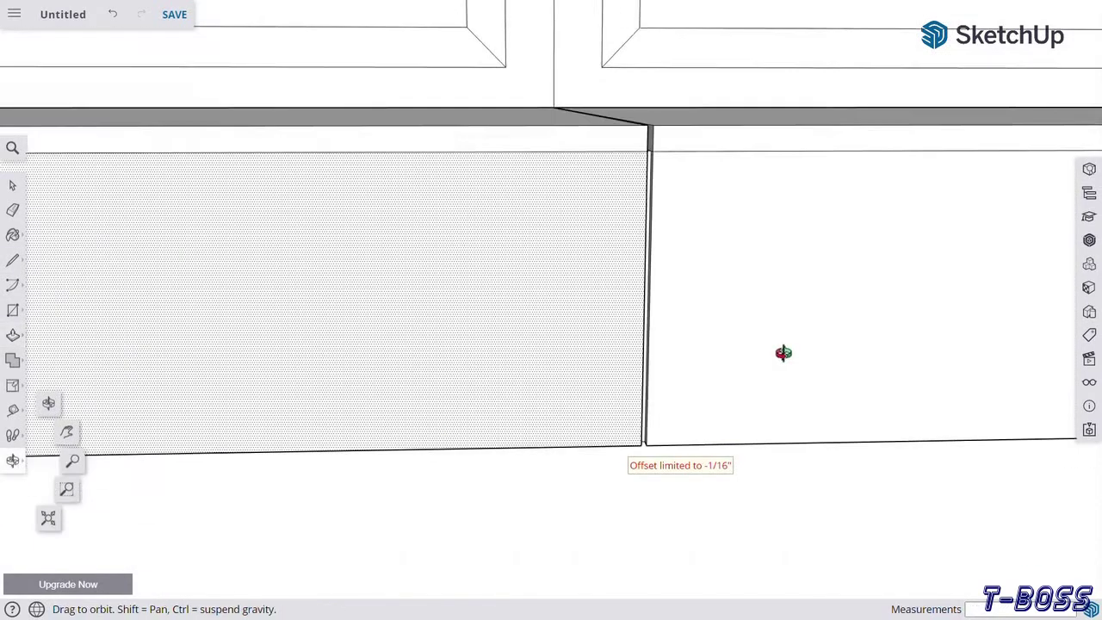
{"action": "scroll", "coordinate": [782, 353], "scroll_direction": "down", "scroll_amount": 3}
{"action": "scroll", "coordinate": [782, 358], "scroll_direction": "down", "scroll_amount": 2}
{"action": "mouse_move", "coordinate": [488, 336]}
{"action": "left_mouse_down"}
{"action": "mouse_move", "coordinate": [645, 418]}
{"action": "mouse_move", "coordinate": [492, 389]}
{"action": "mouse_move", "coordinate": [467, 330]}
{"action": "left_mouse_up"}
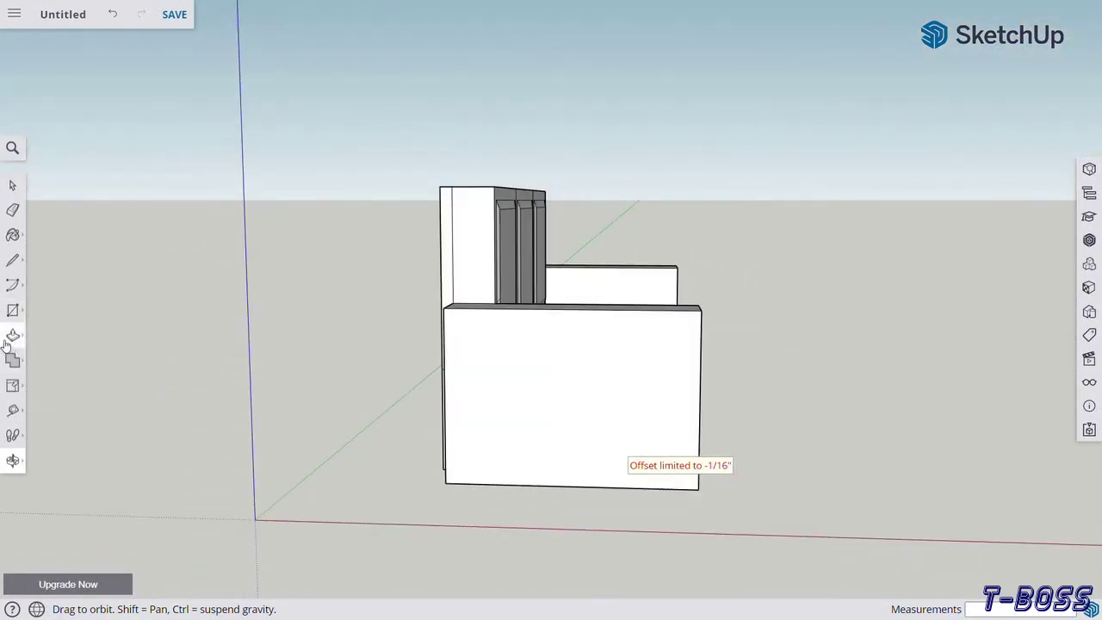
- Push the outer side faces of both armrests slightly inward
{"action": "mouse_move", "coordinate": [140, 403]}
{"action": "left_mouse_down"}
{"action": "mouse_move", "coordinate": [207, 371]}
{"action": "mouse_move", "coordinate": [475, 339]}
{"action": "mouse_move", "coordinate": [460, 364]}
{"action": "left_mouse_up"}
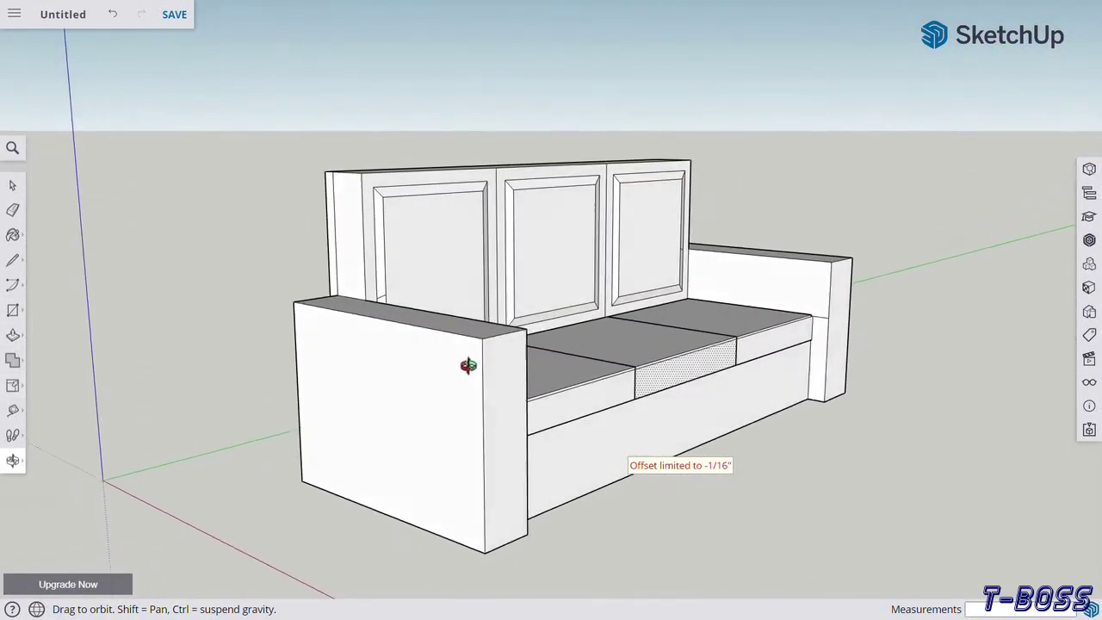
{"action": "left_click", "coordinate": [12, 336]}
{"action": "left_click", "coordinate": [413, 318]}
{"action": "left_click", "coordinate": [425, 387]}
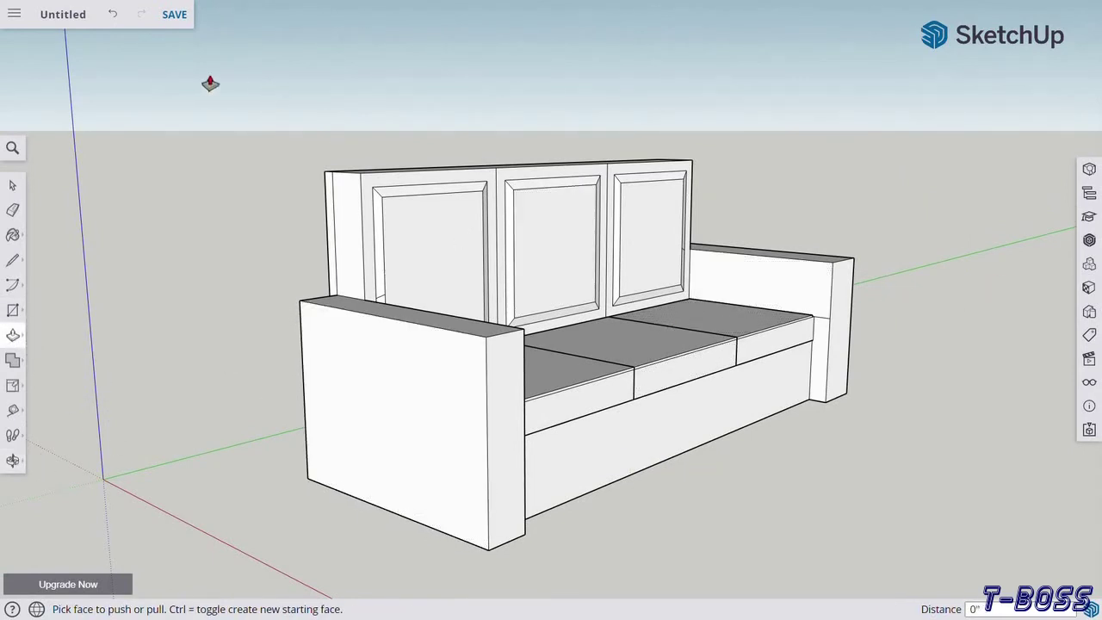
{"action": "mouse_move", "coordinate": [222, 417]}
{"action": "left_mouse_down"}
{"action": "mouse_move", "coordinate": [858, 361]}
{"action": "mouse_move", "coordinate": [317, 377]}
{"action": "left_mouse_up"}
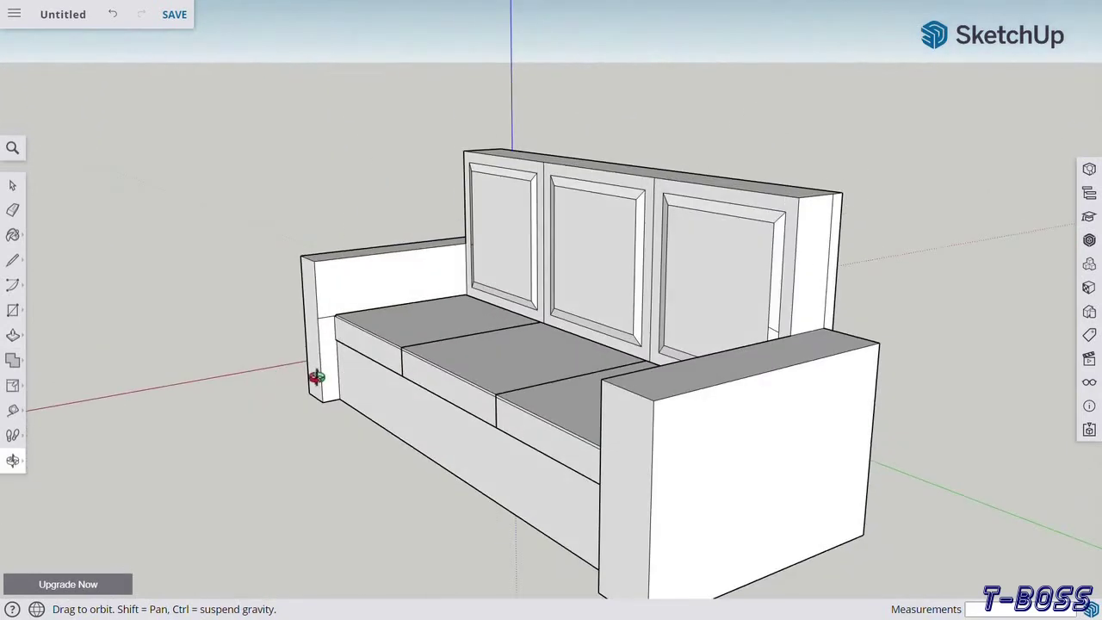
{"action": "left_click", "coordinate": [19, 341]}
{"action": "left_click", "coordinate": [738, 497]}
{"action": "left_click", "coordinate": [732, 495]}
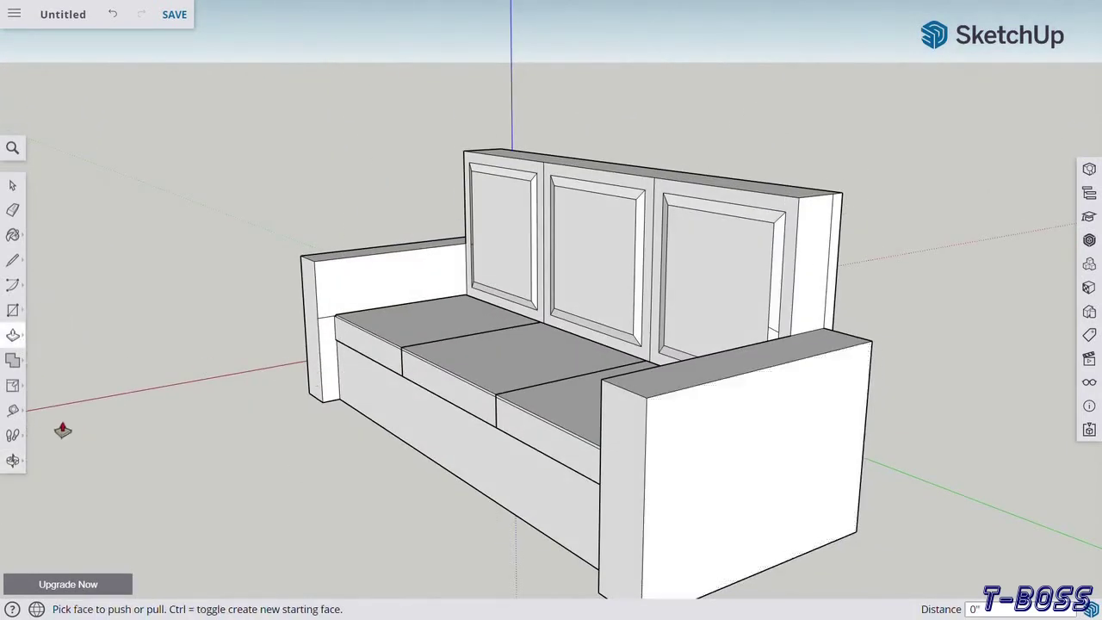
- Offset an inset panel outline on the left arm's outer face and recess it 1/8 inch
{"action": "left_click", "coordinate": [13, 460]}
{"action": "mouse_move", "coordinate": [220, 416]}
{"action": "left_mouse_down"}
{"action": "mouse_move", "coordinate": [757, 406]}
{"action": "mouse_move", "coordinate": [455, 443]}
{"action": "mouse_move", "coordinate": [560, 379]}
{"action": "mouse_move", "coordinate": [559, 429]}
{"action": "mouse_move", "coordinate": [381, 467]}
{"action": "left_mouse_up"}
{"action": "left_click", "coordinate": [13, 335]}
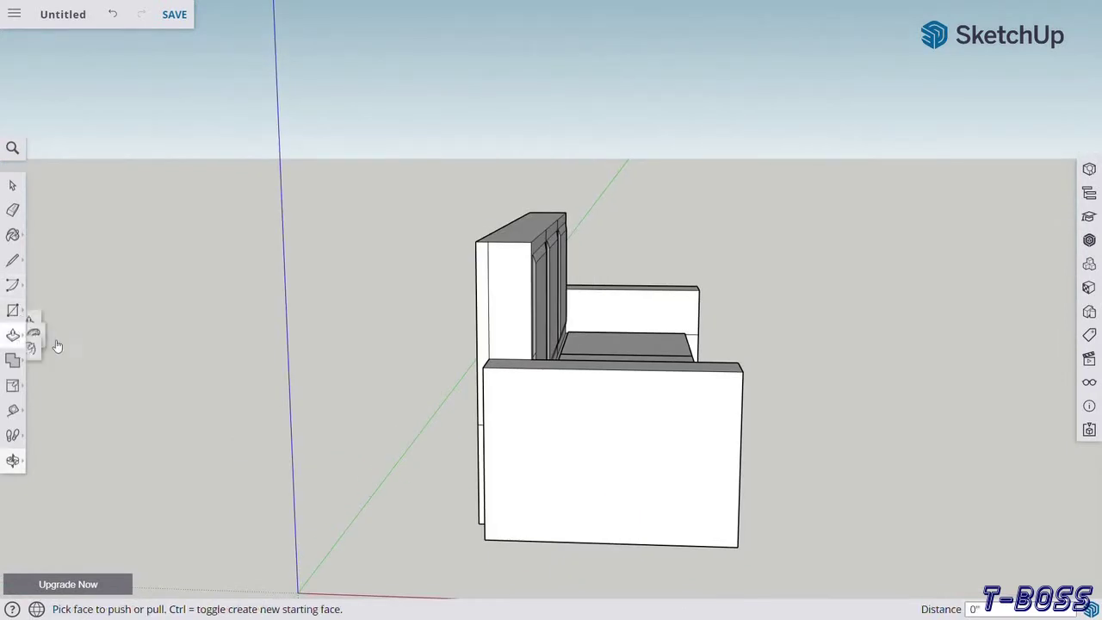
{"action": "left_click", "coordinate": [50, 362]}
{"action": "left_click", "coordinate": [635, 431]}
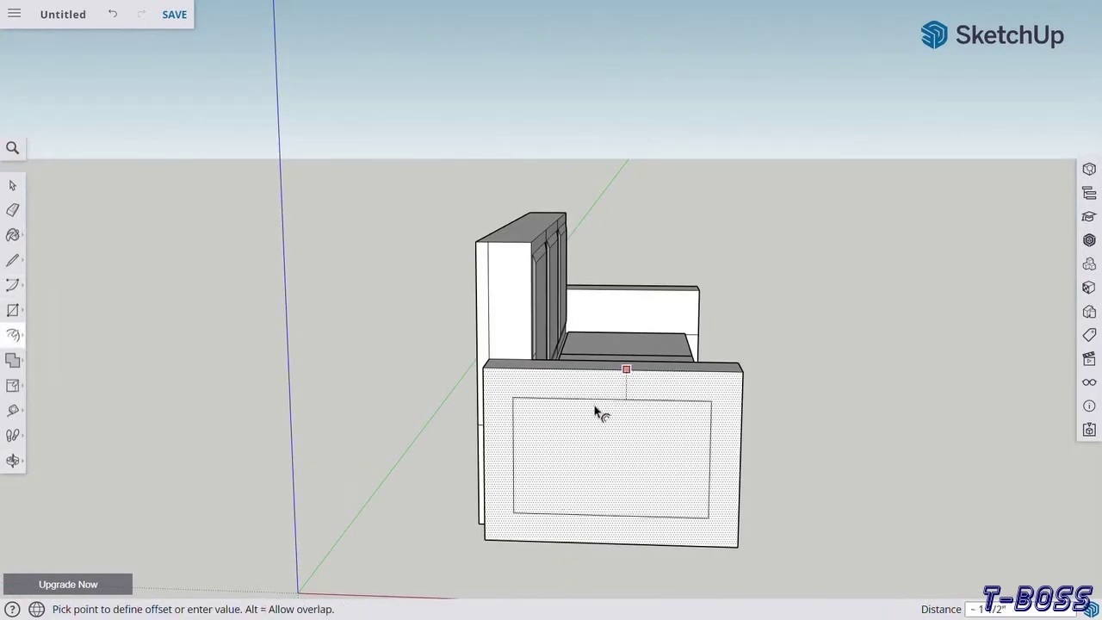
{"action": "left_click", "coordinate": [603, 419]}
{"action": "left_click", "coordinate": [13, 462]}
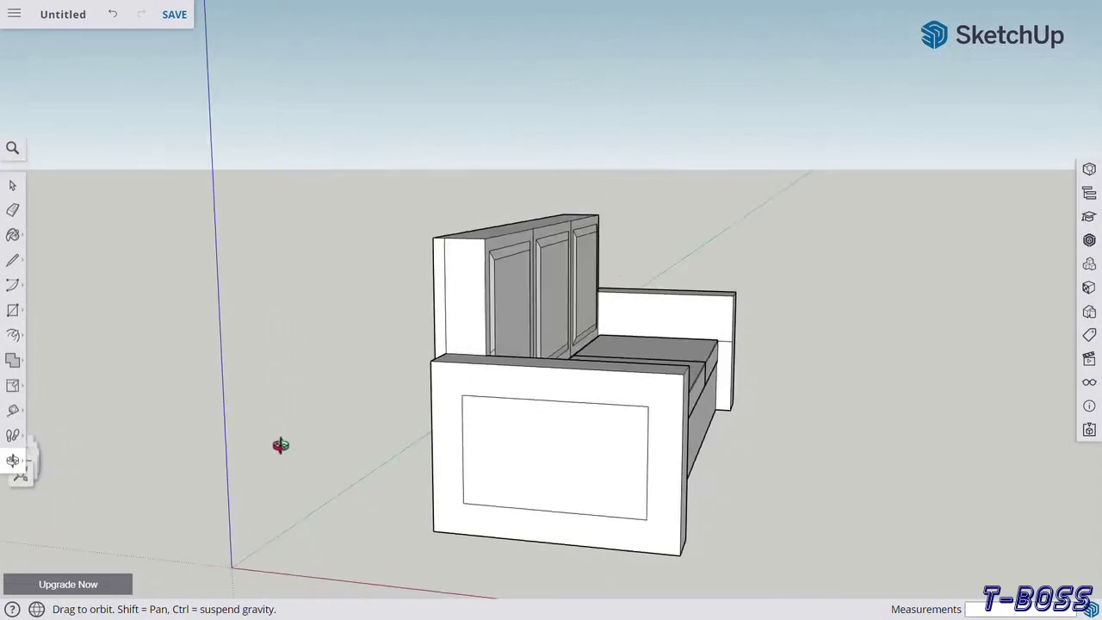
{"action": "left_click_drag", "start_coordinate": [278, 445], "coordinate": [563, 509]}
{"action": "left_click", "coordinate": [13, 340]}
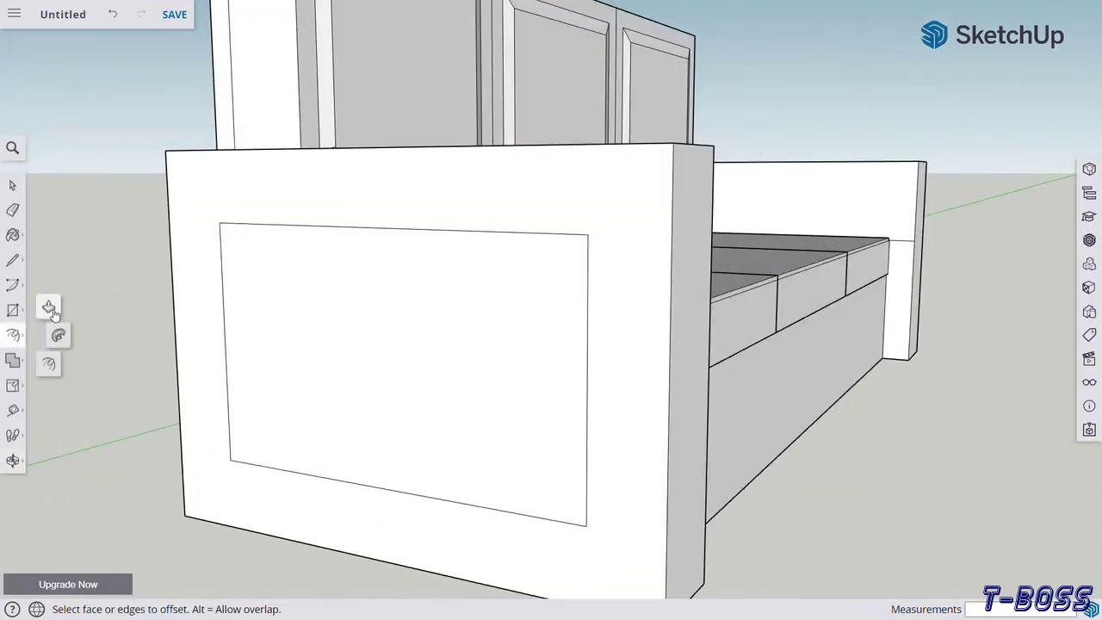
{"action": "left_click", "coordinate": [50, 336]}
{"action": "left_click", "coordinate": [320, 336]}
{"action": "left_click", "coordinate": [325, 340]}
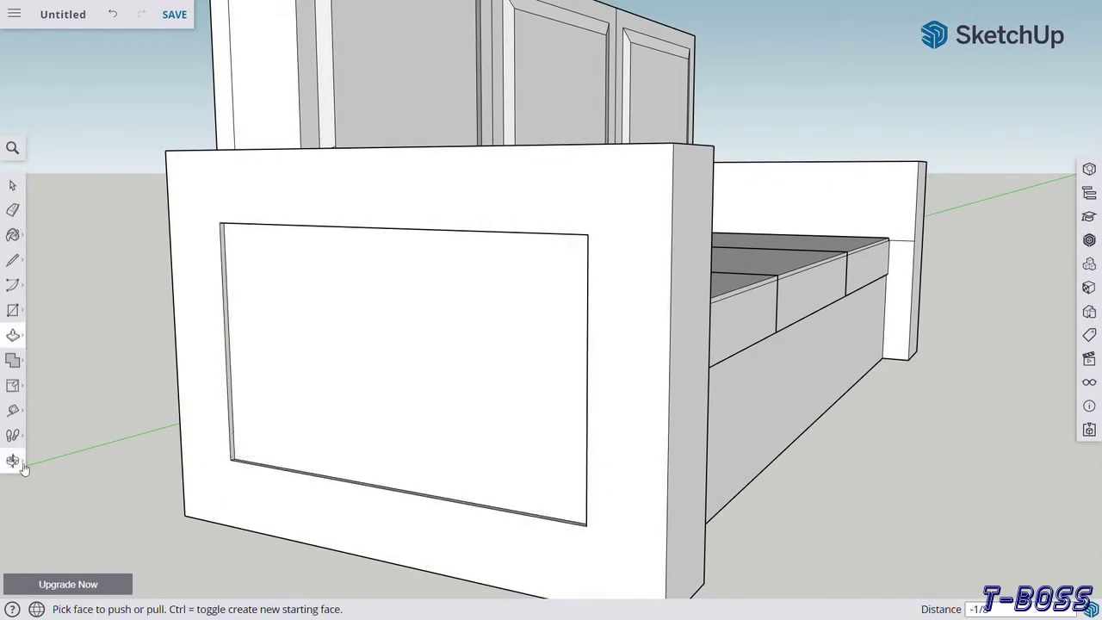
- Offset an inset panel outline on the other arm's outer face
{"action": "left_click", "coordinate": [13, 462]}
{"action": "scroll", "coordinate": [763, 344], "scroll_direction": "down", "scroll_amount": 5}
{"action": "mouse_move", "coordinate": [763, 344]}
{"action": "left_mouse_down"}
{"action": "mouse_move", "coordinate": [733, 419]}
{"action": "mouse_move", "coordinate": [467, 386]}
{"action": "mouse_move", "coordinate": [533, 414]}
{"action": "mouse_move", "coordinate": [643, 423]}
{"action": "mouse_move", "coordinate": [93, 346]}
{"action": "left_mouse_up"}
{"action": "left_click", "coordinate": [13, 335]}
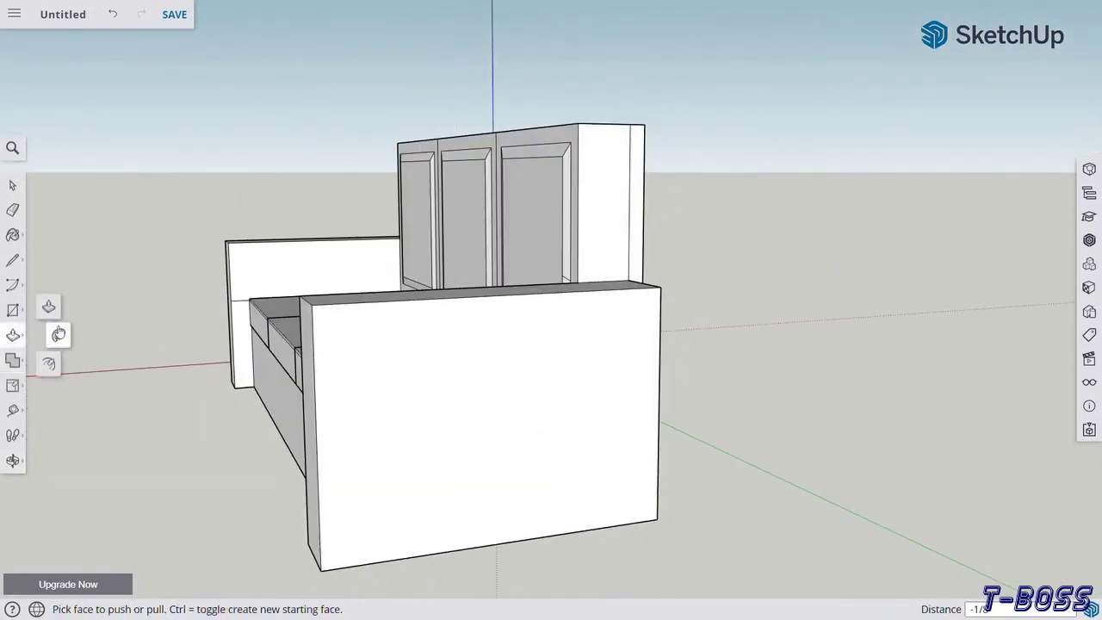
{"action": "left_click", "coordinate": [49, 363]}
{"action": "left_click_drag", "start_coordinate": [382, 370], "coordinate": [431, 379]}
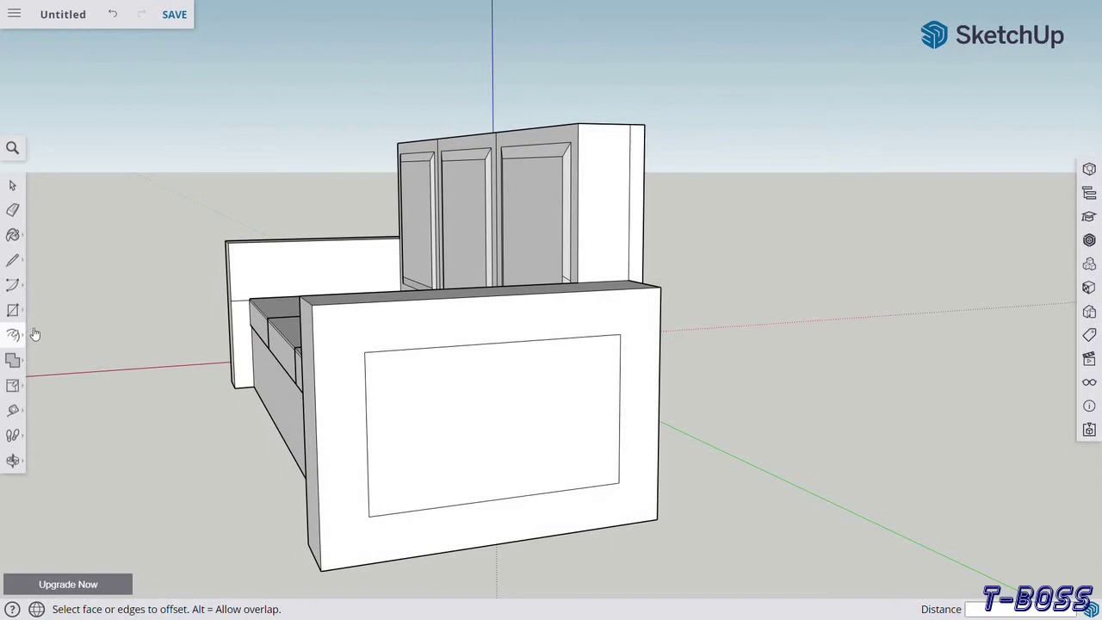
{"action": "left_click", "coordinate": [49, 309]}
{"action": "left_click", "coordinate": [13, 460]}
{"action": "mouse_move", "coordinate": [92, 445]}
{"action": "left_mouse_down"}
{"action": "mouse_move", "coordinate": [454, 428]}
{"action": "mouse_move", "coordinate": [600, 447]}
{"action": "mouse_move", "coordinate": [468, 433]}
{"action": "mouse_move", "coordinate": [733, 519]}
{"action": "mouse_move", "coordinate": [581, 491]}
{"action": "left_mouse_up"}
- Draw a thin rectangle along the bottom of the sofa base front
{"action": "scroll", "coordinate": [455, 468], "scroll_direction": "up", "scroll_amount": 5}
{"action": "scroll", "coordinate": [454, 451], "scroll_direction": "up", "scroll_amount": 2}
{"action": "scroll", "coordinate": [351, 448], "scroll_direction": "up", "scroll_amount": 3}
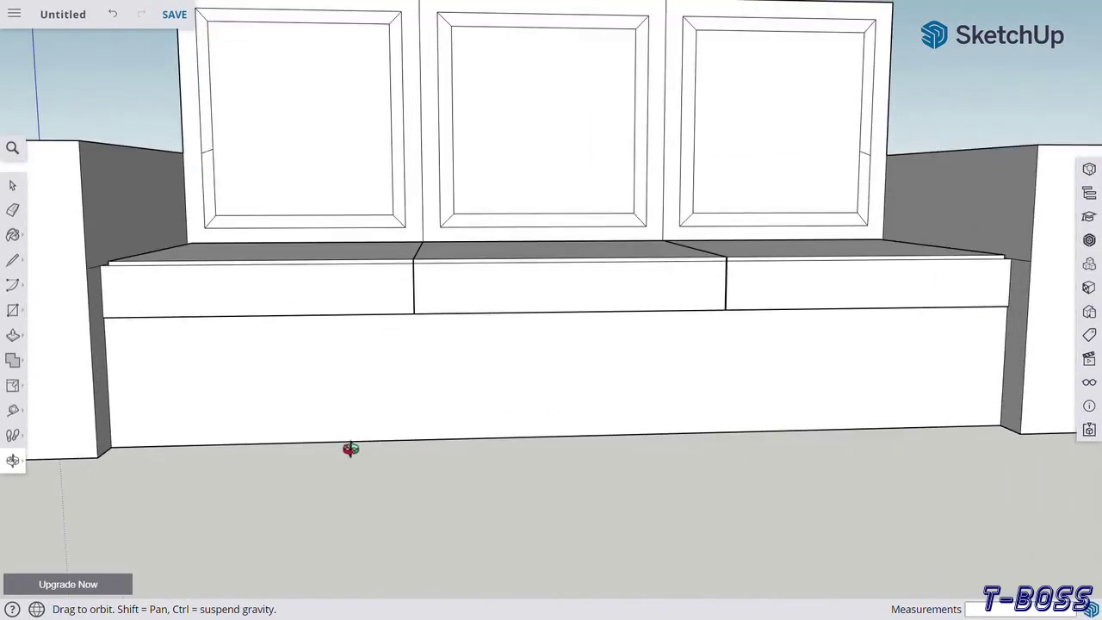
{"action": "left_click", "coordinate": [126, 449]}
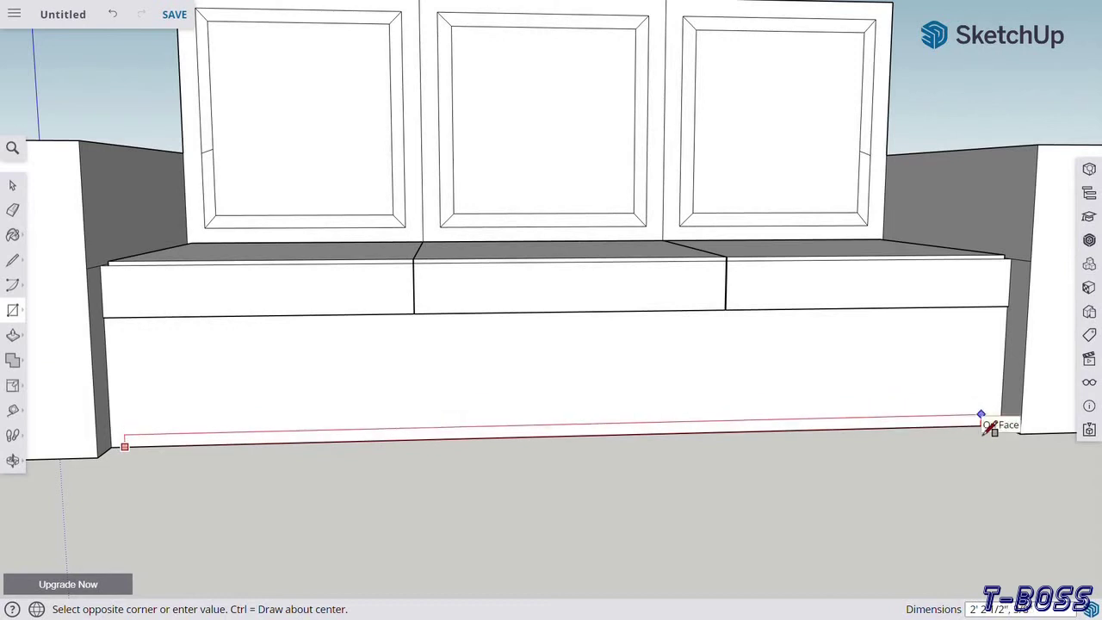
{"action": "left_click", "coordinate": [981, 415]}
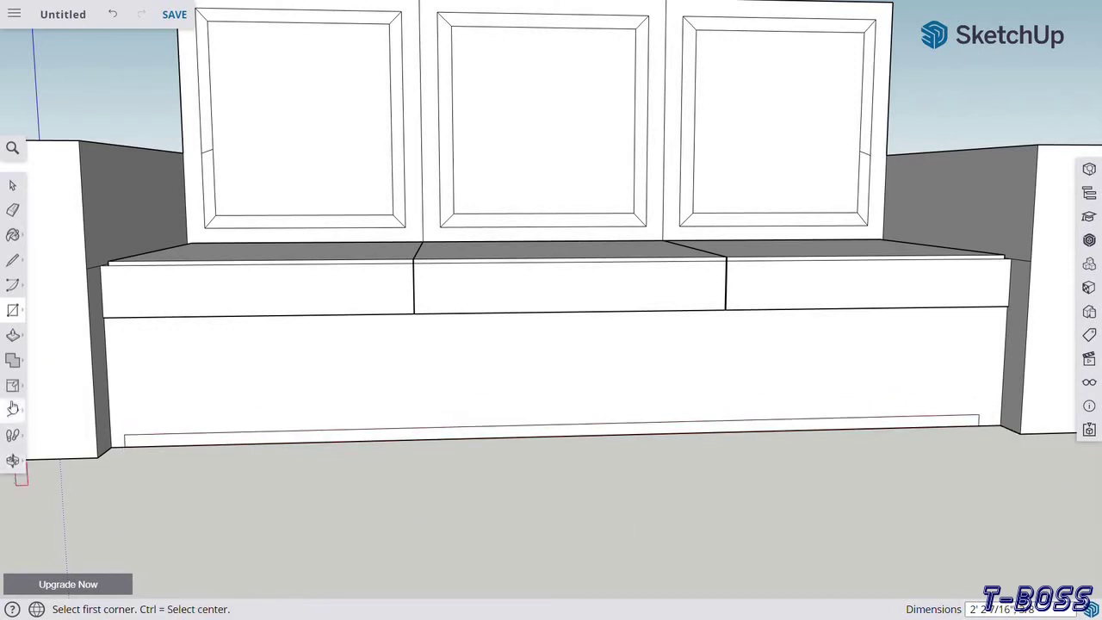
- From underneath, push the left and right underside sections upward, leaving feet at the ends
{"action": "left_click", "coordinate": [12, 460]}
{"action": "mouse_move", "coordinate": [285, 435]}
{"action": "left_mouse_down"}
{"action": "mouse_move", "coordinate": [345, 354]}
{"action": "mouse_move", "coordinate": [190, 379]}
{"action": "left_mouse_up"}
{"action": "left_click", "coordinate": [14, 335]}
{"action": "left_click", "coordinate": [198, 383]}
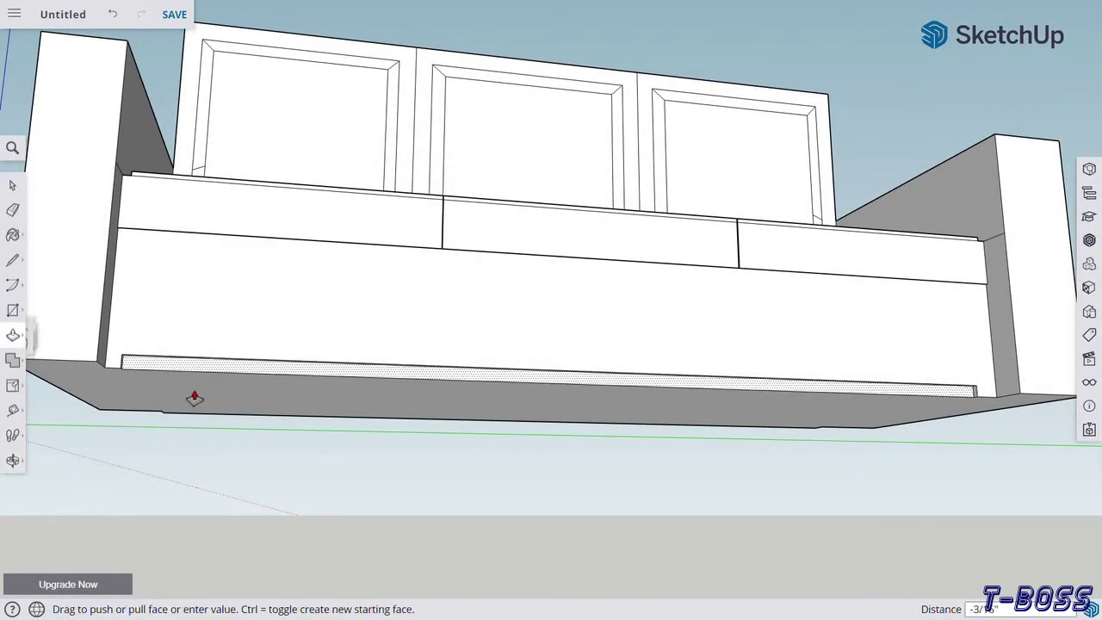
{"action": "left_click", "coordinate": [237, 442]}
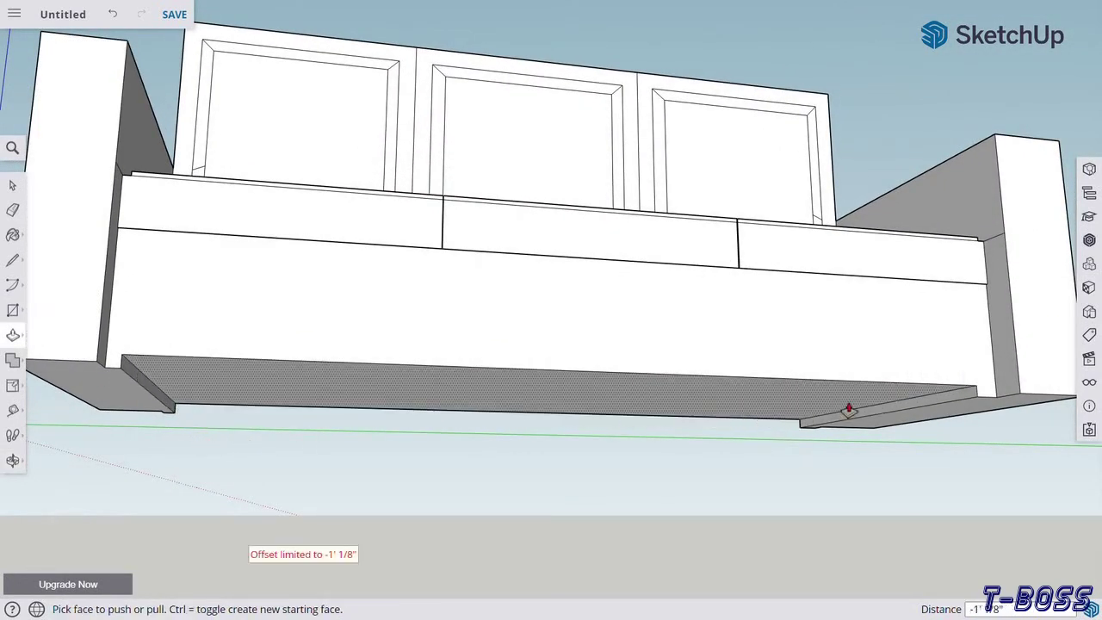
{"action": "left_click", "coordinate": [954, 409]}
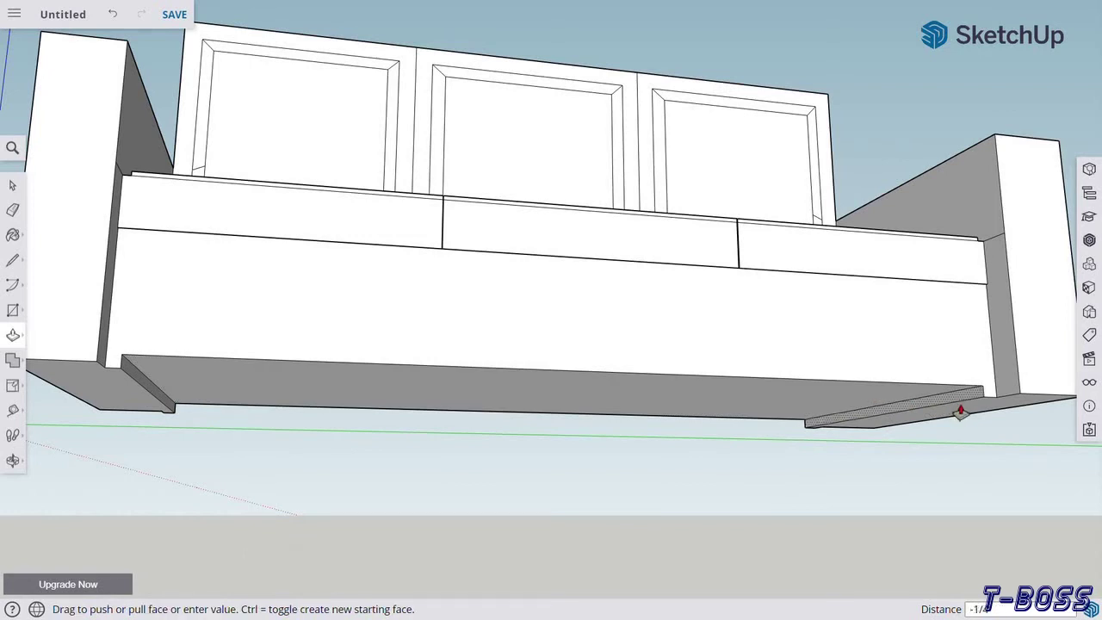
{"action": "left_click", "coordinate": [960, 412]}
{"action": "key", "text": "space"}
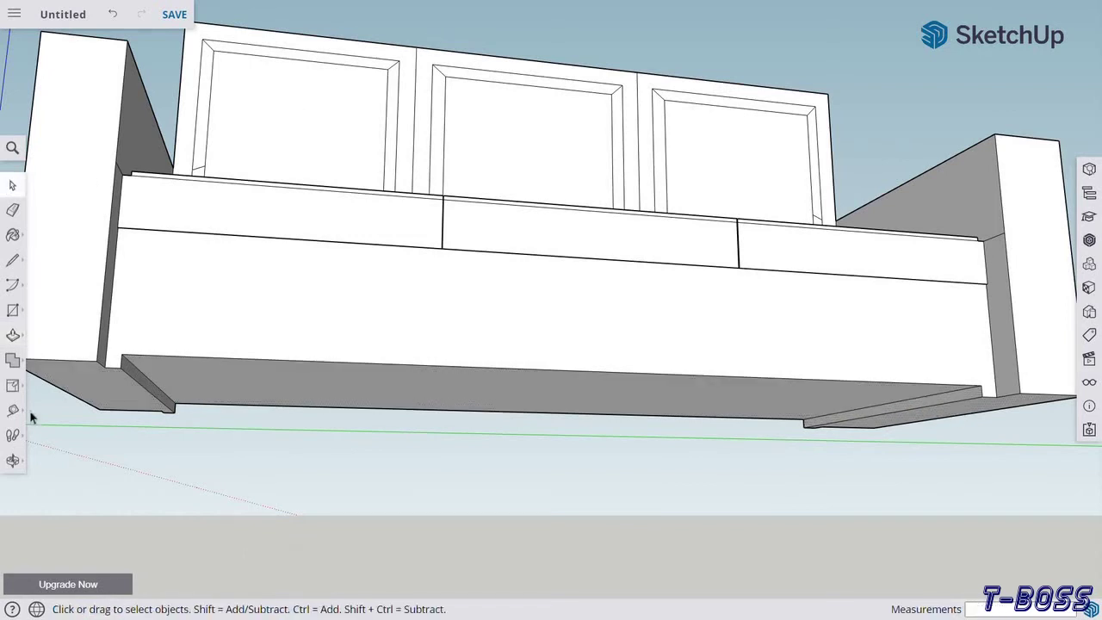
- Orbit to a high view and draw a line across the backrest's top corner
{"action": "left_click", "coordinate": [12, 460]}
{"action": "scroll", "coordinate": [330, 387], "scroll_direction": "down", "scroll_amount": 3}
{"action": "mouse_move", "coordinate": [330, 387]}
{"action": "left_mouse_down"}
{"action": "mouse_move", "coordinate": [443, 364]}
{"action": "mouse_move", "coordinate": [484, 401]}
{"action": "mouse_move", "coordinate": [645, 371]}
{"action": "mouse_move", "coordinate": [310, 411]}
{"action": "mouse_move", "coordinate": [212, 393]}
{"action": "mouse_move", "coordinate": [347, 411]}
{"action": "mouse_move", "coordinate": [414, 385]}
{"action": "mouse_move", "coordinate": [456, 394]}
{"action": "mouse_move", "coordinate": [511, 381]}
{"action": "mouse_move", "coordinate": [372, 379]}
{"action": "mouse_move", "coordinate": [494, 336]}
{"action": "mouse_move", "coordinate": [146, 356]}
{"action": "left_mouse_up"}
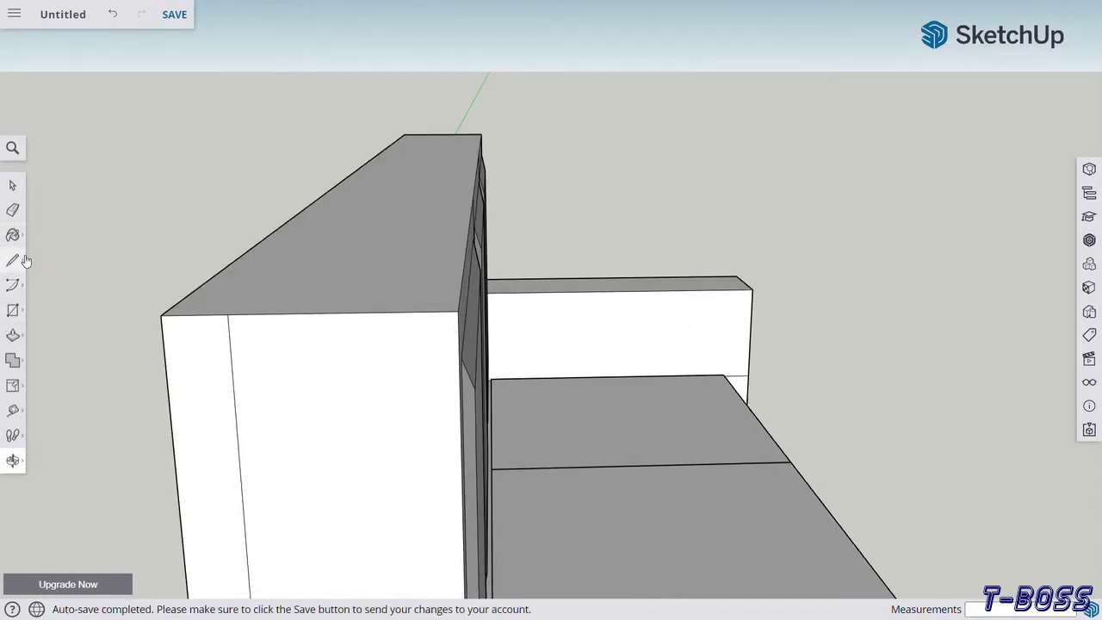
{"action": "left_click", "coordinate": [25, 260]}
{"action": "left_click", "coordinate": [427, 312]}
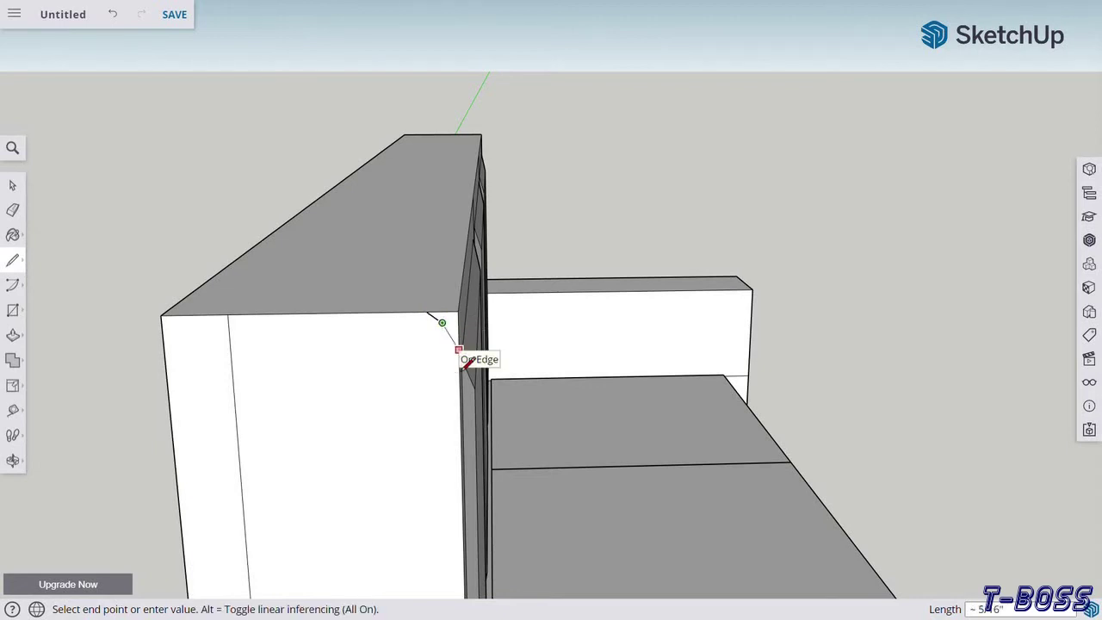
- Push/Pull the first triangular corner faces away from the backrest top
{"action": "left_click", "coordinate": [14, 336]}
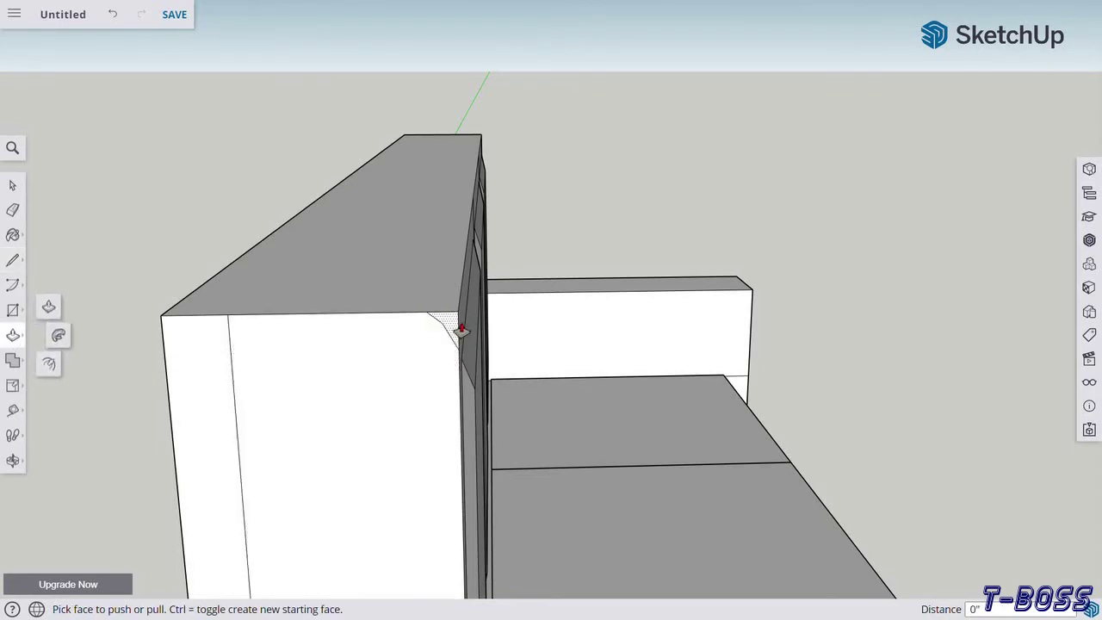
{"action": "left_click", "coordinate": [454, 325]}
{"action": "left_click", "coordinate": [482, 171]}
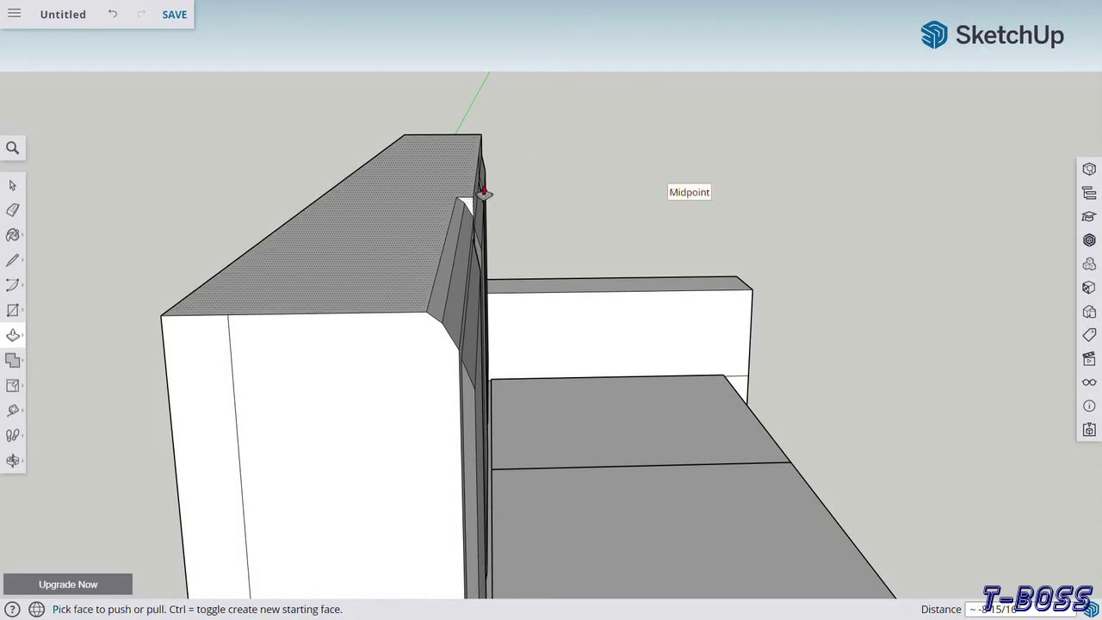
{"action": "scroll", "coordinate": [485, 185], "scroll_direction": "up", "scroll_amount": 2}
{"action": "left_click", "coordinate": [487, 187]}
{"action": "left_click", "coordinate": [515, 143]}
- Push the last triangular face through, then view the whole sofa from behind
{"action": "scroll", "coordinate": [492, 113], "scroll_direction": "up", "scroll_amount": 2}
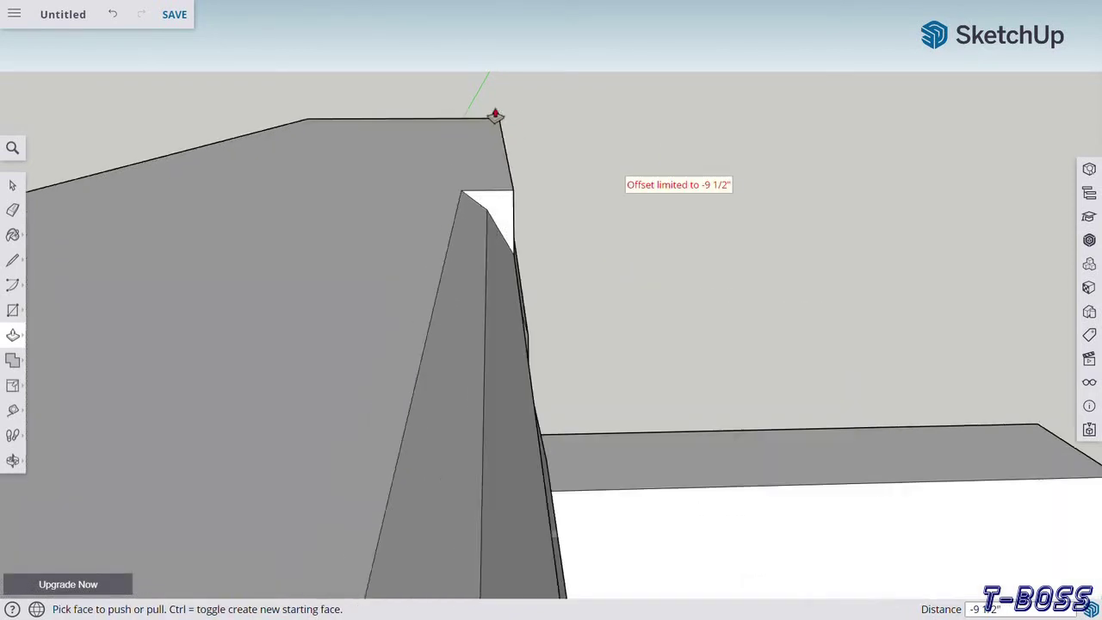
{"action": "scroll", "coordinate": [489, 258], "scroll_direction": "up", "scroll_amount": 2}
{"action": "left_click", "coordinate": [500, 302]}
{"action": "left_click", "coordinate": [499, 302]}
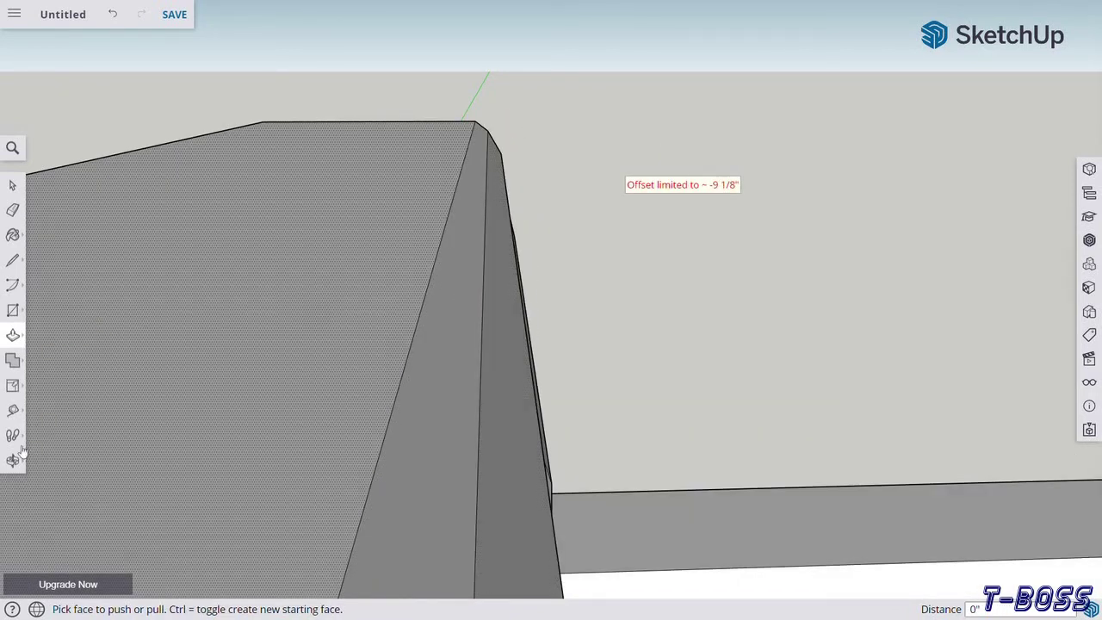
{"action": "left_click", "coordinate": [13, 461]}
{"action": "mouse_move", "coordinate": [577, 165]}
{"action": "left_mouse_down"}
{"action": "mouse_move", "coordinate": [702, 183]}
{"action": "mouse_move", "coordinate": [525, 147]}
{"action": "left_mouse_up"}
{"action": "scroll", "coordinate": [393, 229], "scroll_direction": "down", "scroll_amount": 3}
{"action": "mouse_move", "coordinate": [394, 229]}
{"action": "left_mouse_down"}
{"action": "mouse_move", "coordinate": [551, 239]}
{"action": "mouse_move", "coordinate": [397, 270]}
{"action": "mouse_move", "coordinate": [536, 288]}
{"action": "mouse_move", "coordinate": [322, 293]}
{"action": "mouse_move", "coordinate": [512, 352]}
{"action": "mouse_move", "coordinate": [682, 312]}
{"action": "mouse_move", "coordinate": [683, 270]}
{"action": "mouse_move", "coordinate": [692, 327]}
{"action": "mouse_move", "coordinate": [749, 310]}
{"action": "mouse_move", "coordinate": [522, 291]}
{"action": "mouse_move", "coordinate": [576, 284]}
{"action": "mouse_move", "coordinate": [393, 330]}
{"action": "mouse_move", "coordinate": [364, 236]}
{"action": "mouse_move", "coordinate": [774, 262]}
{"action": "mouse_move", "coordinate": [492, 300]}
{"action": "mouse_move", "coordinate": [434, 232]}
{"action": "mouse_move", "coordinate": [360, 299]}
{"action": "left_mouse_up"}
- Offset the backrest's rear face inward to outline an inset panel
{"action": "left_click", "coordinate": [13, 309]}
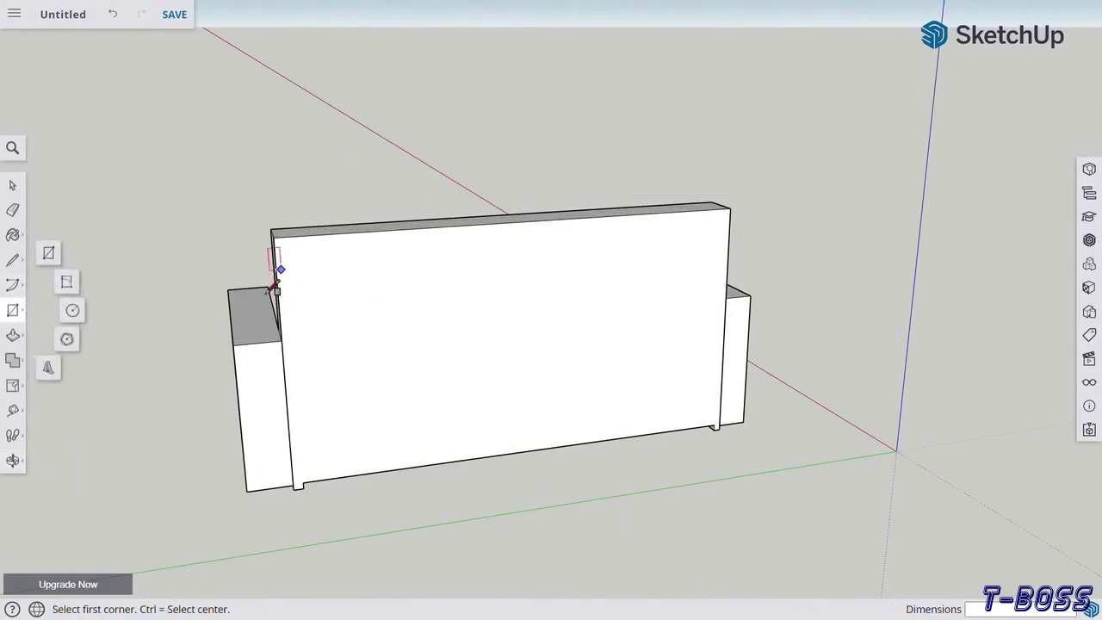
{"action": "left_click", "coordinate": [12, 386]}
{"action": "left_click", "coordinate": [12, 335]}
{"action": "left_click", "coordinate": [45, 360]}
{"action": "left_click", "coordinate": [347, 297]}
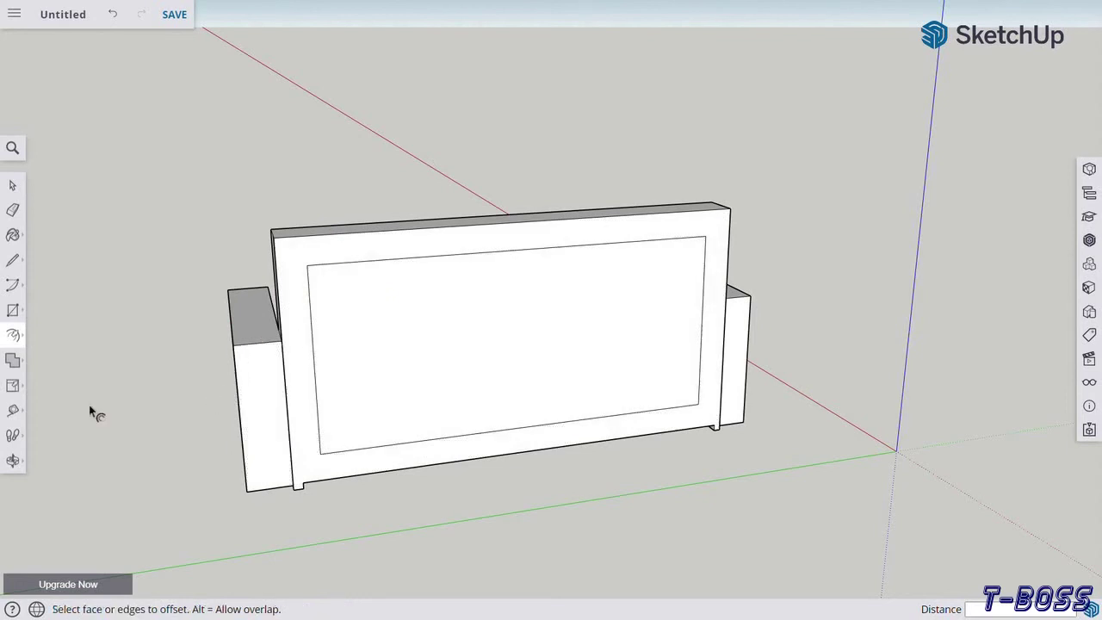
- Recess the inner rear panel 3/8 inch after undoing an accidental cut-through
{"action": "left_click", "coordinate": [49, 308]}
{"action": "left_click", "coordinate": [396, 320]}
{"action": "left_click", "coordinate": [402, 324]}
{"action": "left_click", "coordinate": [115, 19]}
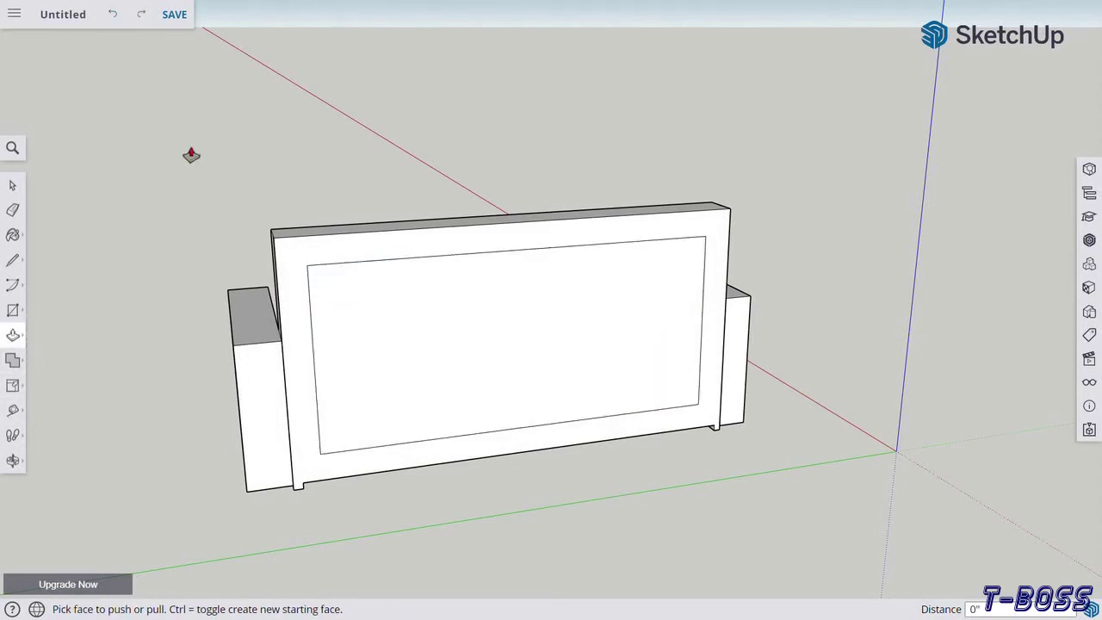
{"action": "left_click", "coordinate": [379, 322]}
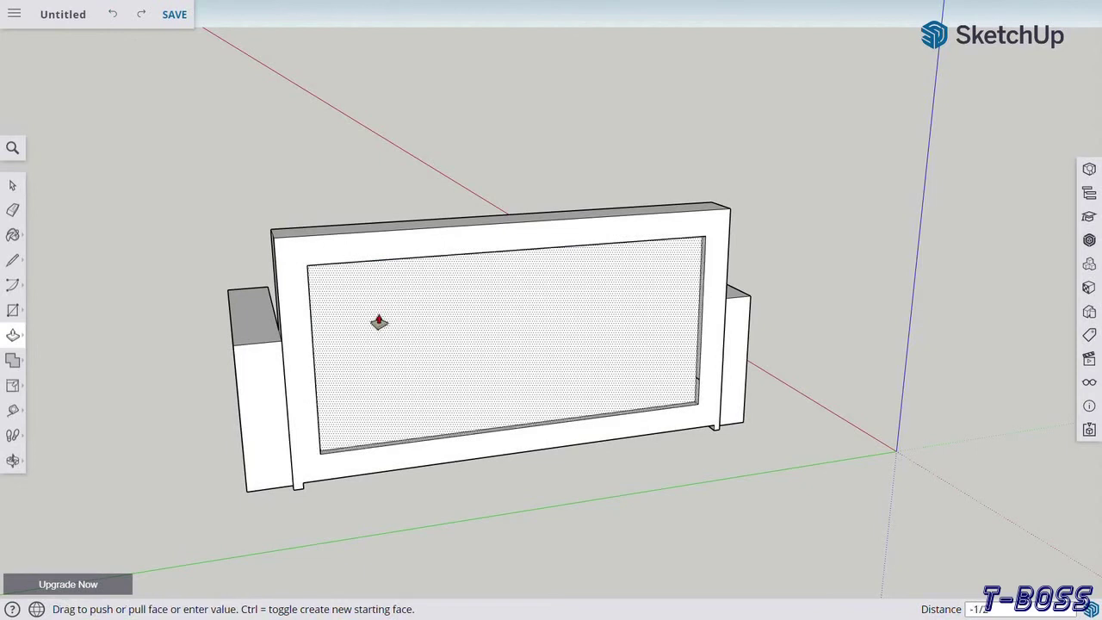
{"action": "left_click", "coordinate": [12, 460]}
{"action": "mouse_move", "coordinate": [118, 373]}
{"action": "left_mouse_down"}
{"action": "mouse_move", "coordinate": [574, 386]}
{"action": "mouse_move", "coordinate": [323, 373]}
{"action": "mouse_move", "coordinate": [694, 364]}
{"action": "mouse_move", "coordinate": [278, 357]}
{"action": "mouse_move", "coordinate": [654, 319]}
{"action": "mouse_move", "coordinate": [567, 275]}
{"action": "mouse_move", "coordinate": [473, 522]}
{"action": "left_mouse_up"}
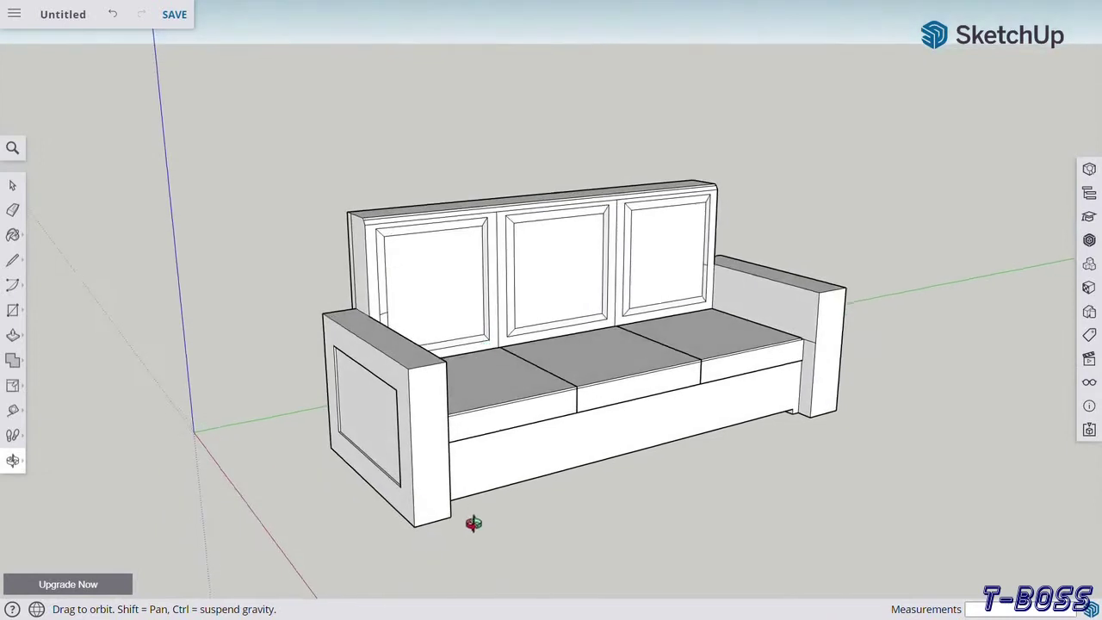
- From a low front-left view, draw a line across the arm's bottom corner
{"action": "scroll", "coordinate": [473, 522], "scroll_direction": "up", "scroll_amount": 3}
{"action": "mouse_move", "coordinate": [526, 497]}
{"action": "left_mouse_down"}
{"action": "mouse_move", "coordinate": [296, 472]}
{"action": "mouse_move", "coordinate": [686, 440]}
{"action": "mouse_move", "coordinate": [316, 467]}
{"action": "mouse_move", "coordinate": [697, 364]}
{"action": "mouse_move", "coordinate": [642, 418]}
{"action": "mouse_move", "coordinate": [581, 425]}
{"action": "left_mouse_up"}
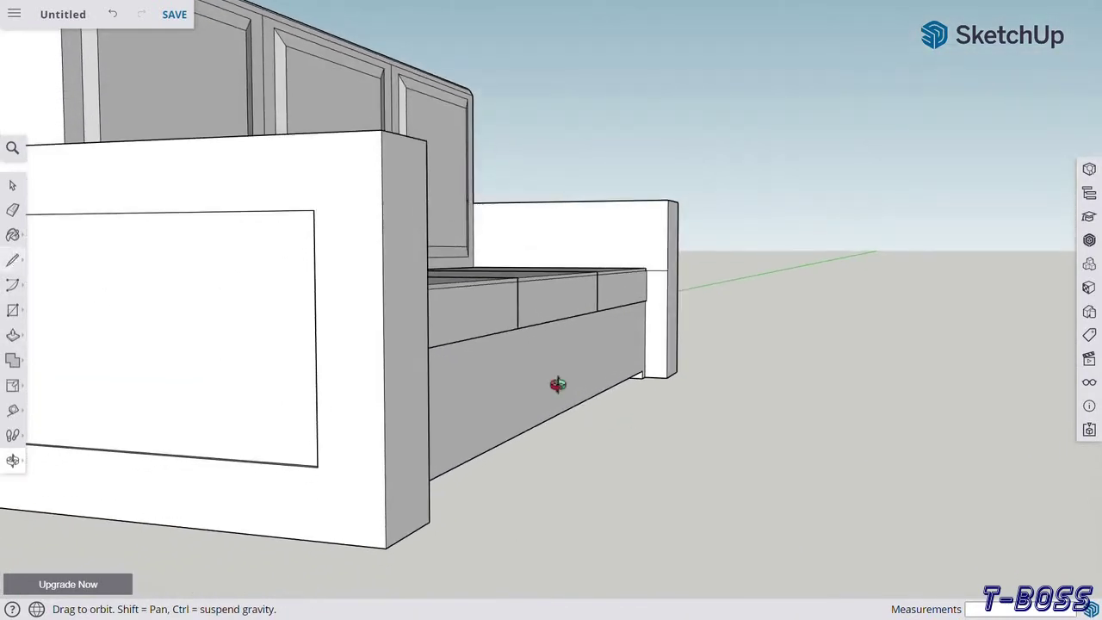
{"action": "left_click", "coordinate": [14, 268]}
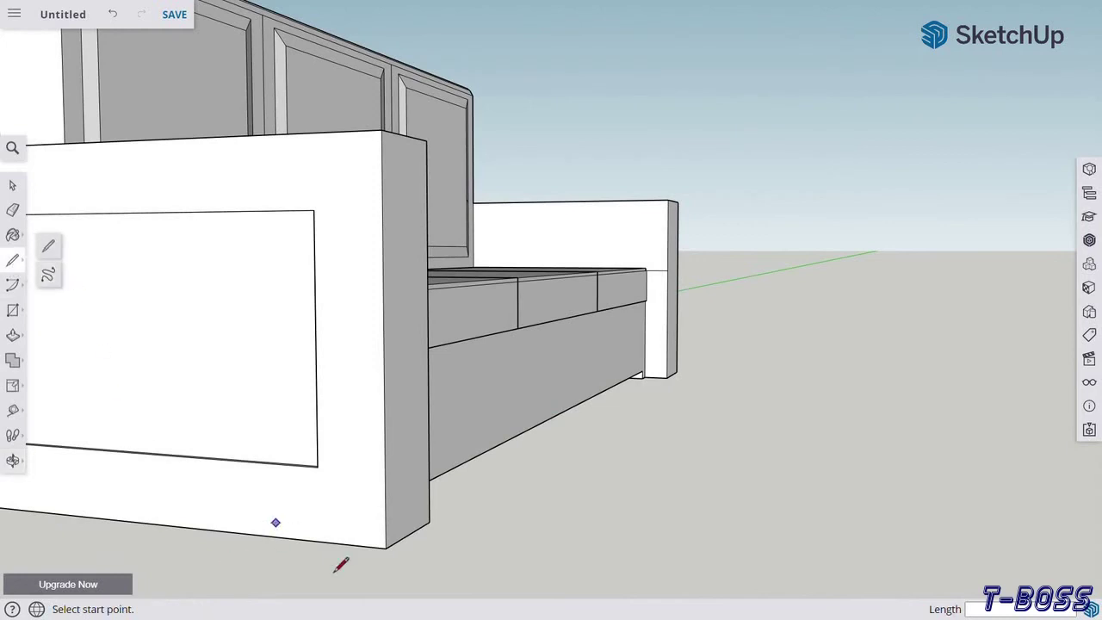
{"action": "left_click", "coordinate": [376, 548]}
{"action": "left_click", "coordinate": [392, 551]}
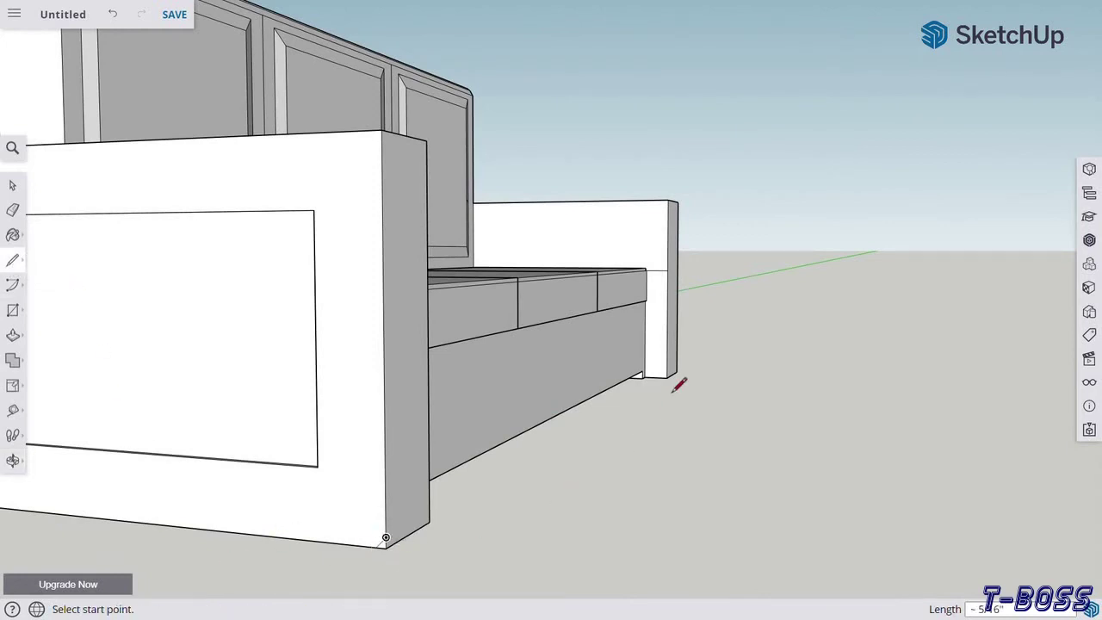
{"action": "scroll", "coordinate": [677, 386], "scroll_direction": "up", "scroll_amount": 5}
{"action": "left_click", "coordinate": [660, 397]}
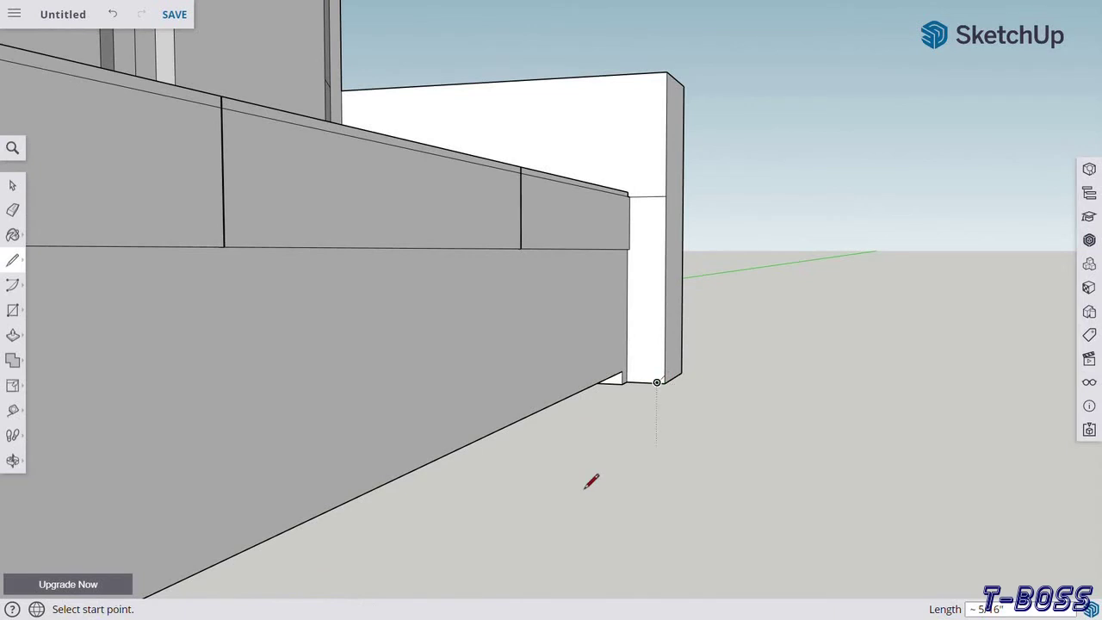
{"action": "scroll", "coordinate": [643, 371], "scroll_direction": "up", "scroll_amount": 3}
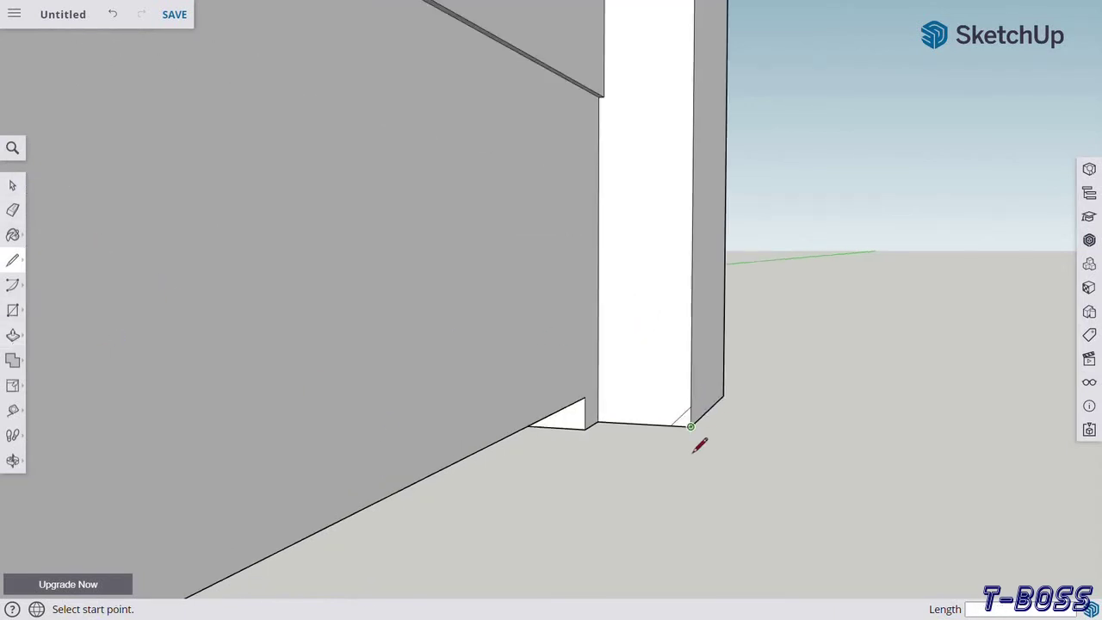
- Push the small triangular corner face inward, undoing one wrong push, and check the bevel
{"action": "left_click", "coordinate": [13, 335]}
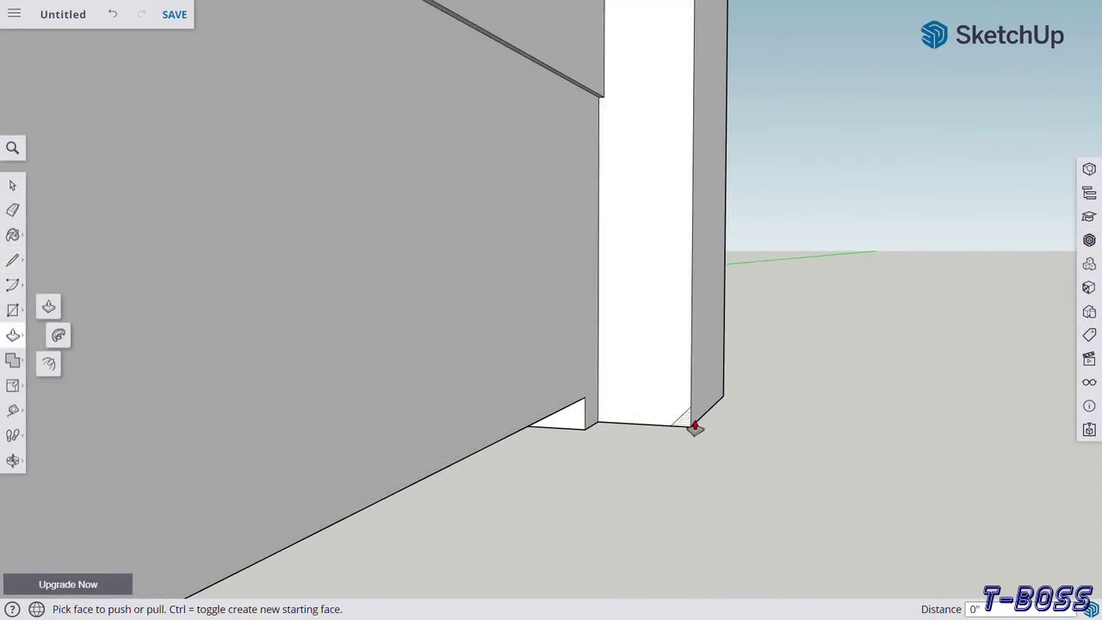
{"action": "left_click", "coordinate": [691, 422]}
{"action": "left_click", "coordinate": [772, 394]}
{"action": "left_click", "coordinate": [742, 385]}
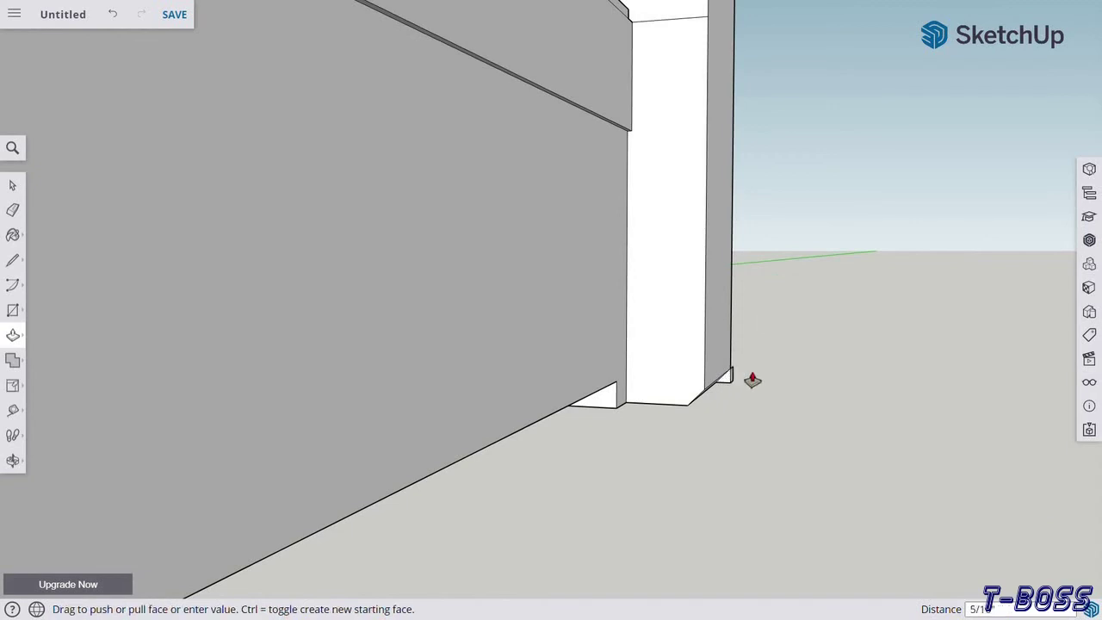
{"action": "left_click", "coordinate": [779, 398]}
{"action": "left_click", "coordinate": [112, 14]}
{"action": "left_click", "coordinate": [724, 390]}
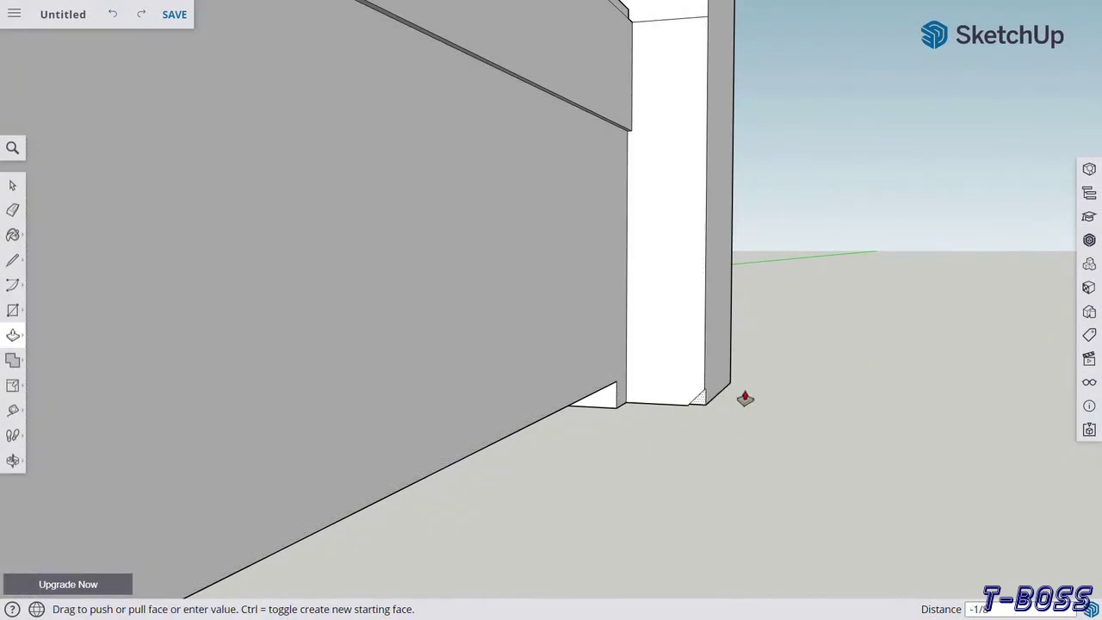
{"action": "left_click", "coordinate": [810, 348]}
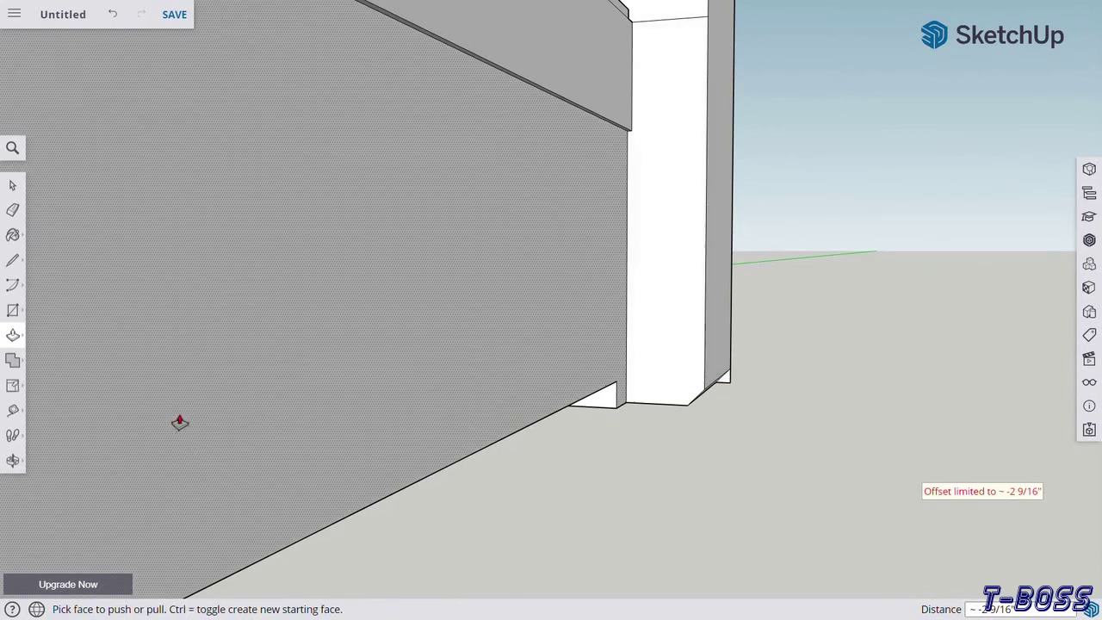
{"action": "left_click", "coordinate": [13, 461]}
{"action": "mouse_move", "coordinate": [652, 322]}
{"action": "left_mouse_down"}
{"action": "mouse_move", "coordinate": [175, 423]}
{"action": "mouse_move", "coordinate": [246, 426]}
{"action": "mouse_move", "coordinate": [378, 481]}
{"action": "mouse_move", "coordinate": [504, 451]}
{"action": "left_mouse_up"}
{"action": "left_click", "coordinate": [13, 185]}
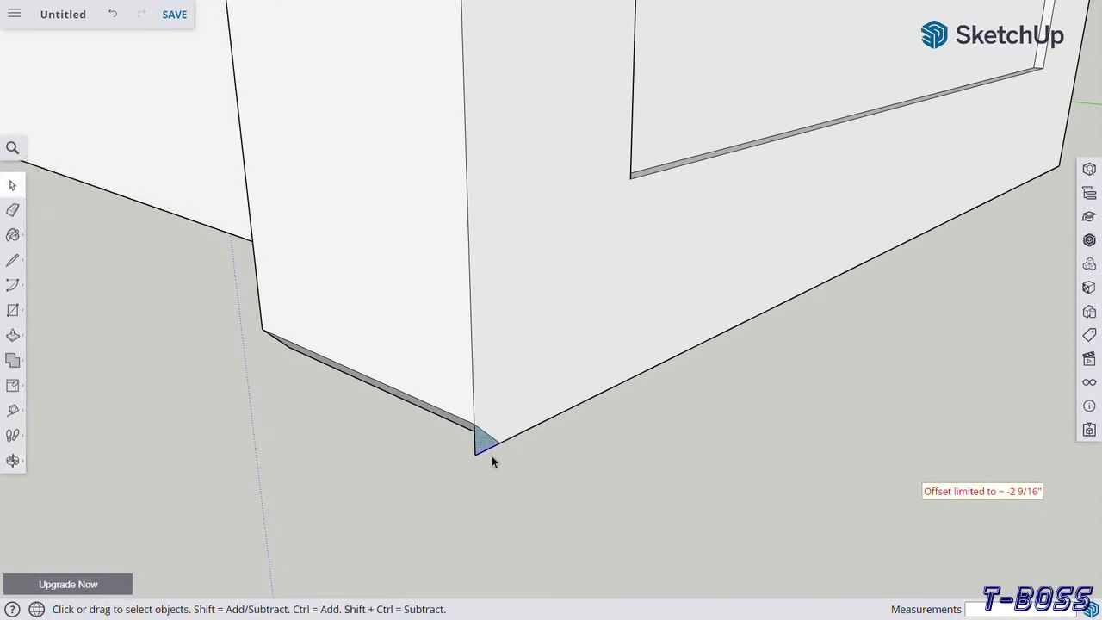
- Push the other lower corner's triangular face in to bevel it
{"action": "left_click", "coordinate": [13, 461]}
{"action": "mouse_move", "coordinate": [307, 419]}
{"action": "left_mouse_down"}
{"action": "mouse_move", "coordinate": [352, 381]}
{"action": "mouse_move", "coordinate": [664, 376]}
{"action": "mouse_move", "coordinate": [815, 491]}
{"action": "left_mouse_up"}
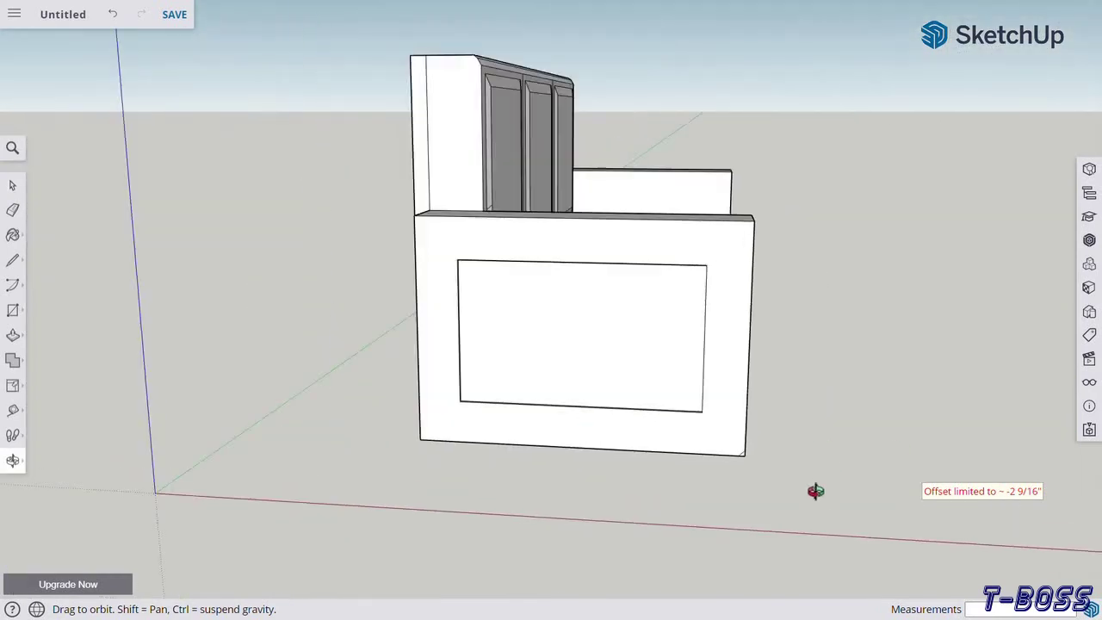
{"action": "scroll", "coordinate": [766, 460], "scroll_direction": "up", "scroll_amount": 5}
{"action": "mouse_move", "coordinate": [741, 450]}
{"action": "left_mouse_down"}
{"action": "mouse_move", "coordinate": [718, 463]}
{"action": "mouse_move", "coordinate": [415, 442]}
{"action": "left_mouse_up"}
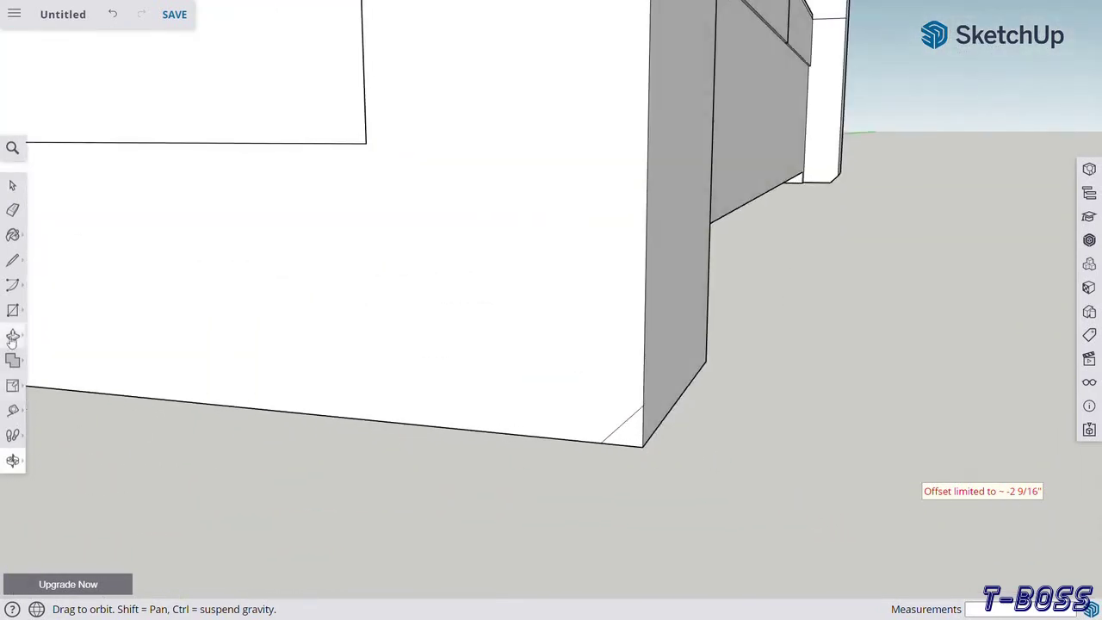
{"action": "left_click", "coordinate": [13, 336]}
{"action": "left_click_drag", "start_coordinate": [639, 449], "coordinate": [740, 360]}
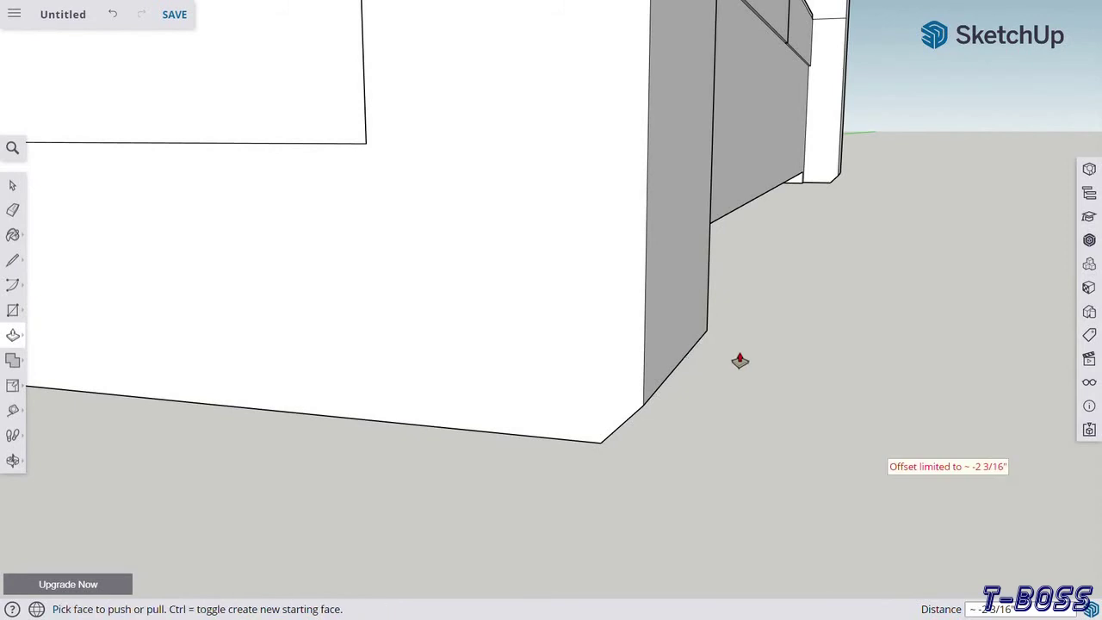
- Orbit around the whole sofa to inspect the front, right end and left side
{"action": "left_click", "coordinate": [13, 461]}
{"action": "scroll", "coordinate": [560, 278], "scroll_direction": "down", "scroll_amount": 3}
{"action": "left_click_drag", "start_coordinate": [561, 278], "coordinate": [485, 374]}
{"action": "scroll", "coordinate": [443, 413], "scroll_direction": "down", "scroll_amount": 5}
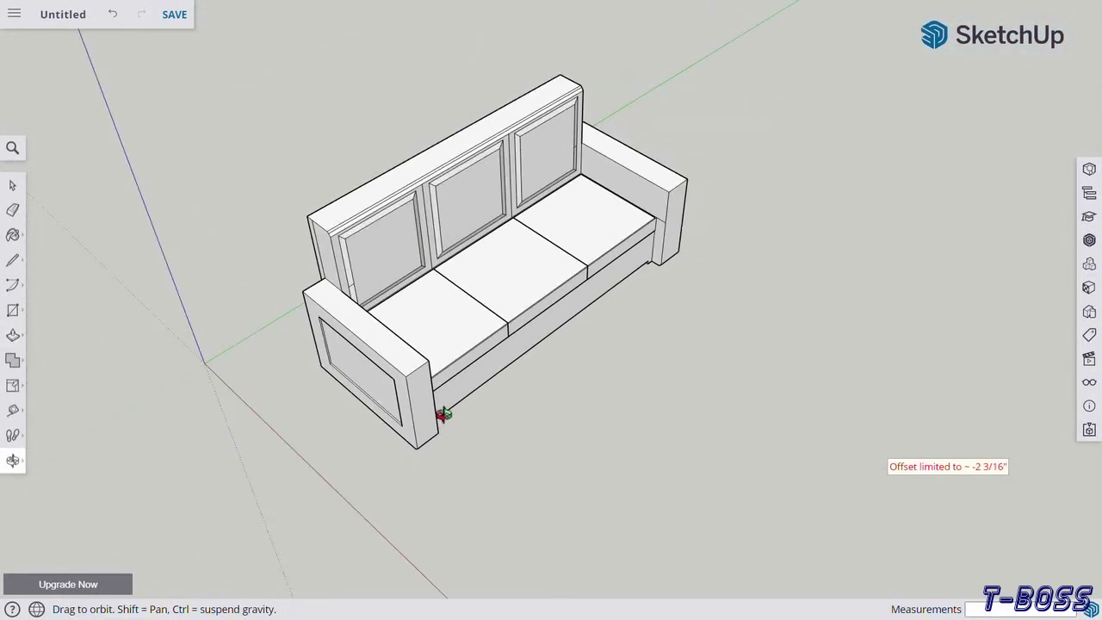
{"action": "left_click_drag", "start_coordinate": [442, 414], "coordinate": [243, 359]}
{"action": "scroll", "coordinate": [733, 216], "scroll_direction": "up", "scroll_amount": 5}
{"action": "left_click_drag", "start_coordinate": [733, 216], "coordinate": [474, 350]}
{"action": "scroll", "coordinate": [643, 270], "scroll_direction": "down", "scroll_amount": 2}
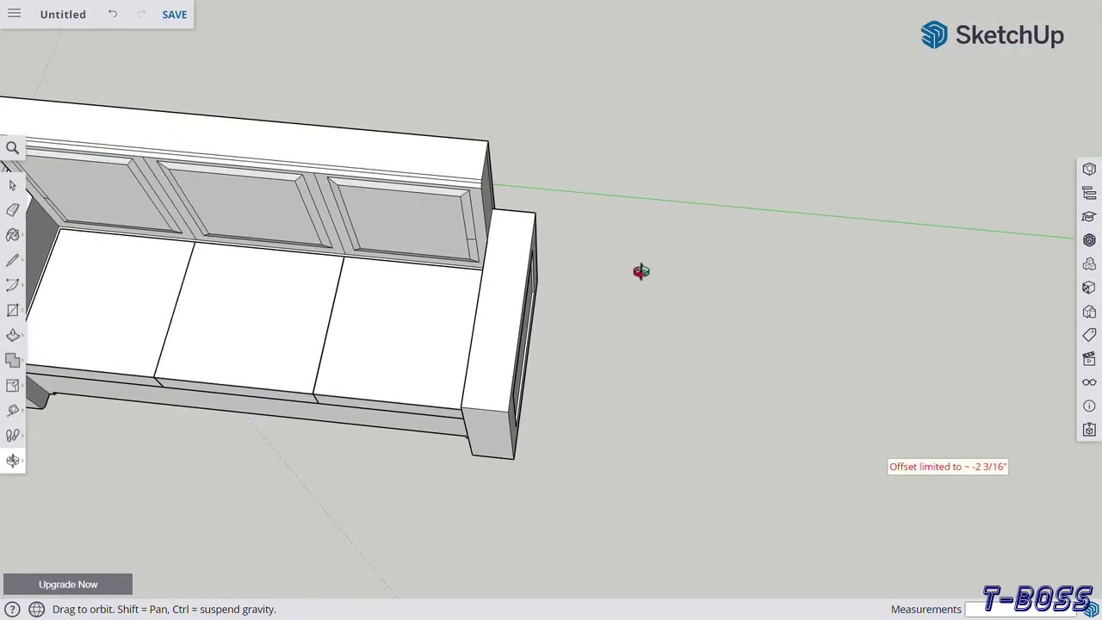
{"action": "left_click_drag", "start_coordinate": [643, 270], "coordinate": [749, 267]}
{"action": "scroll", "coordinate": [750, 267], "scroll_direction": "down", "scroll_amount": 3}
{"action": "mouse_move", "coordinate": [553, 423]}
{"action": "left_mouse_down"}
{"action": "mouse_move", "coordinate": [221, 457]}
{"action": "mouse_move", "coordinate": [412, 394]}
{"action": "left_mouse_up"}
{"action": "scroll", "coordinate": [412, 394], "scroll_direction": "up", "scroll_amount": 3}
{"action": "mouse_move", "coordinate": [360, 435]}
{"action": "left_mouse_down"}
{"action": "mouse_move", "coordinate": [344, 519]}
{"action": "mouse_move", "coordinate": [659, 331]}
{"action": "mouse_move", "coordinate": [306, 341]}
{"action": "left_mouse_up"}
- Activate the Paint Bucket and show the Materials panel as a list of names
{"action": "left_click", "coordinate": [12, 238]}
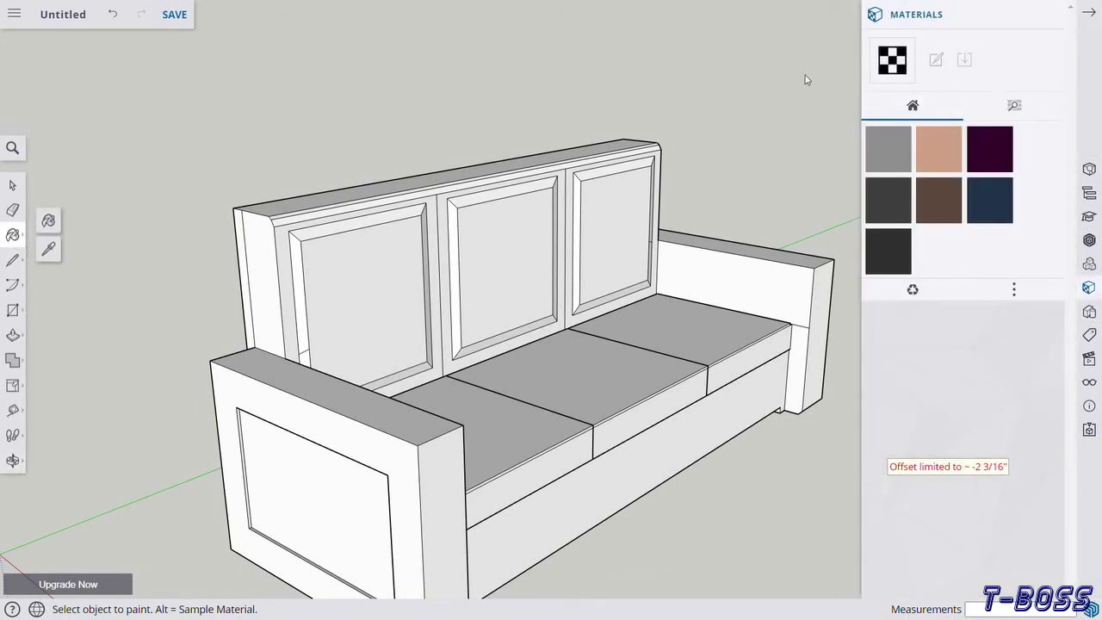
{"action": "left_click", "coordinate": [1013, 289]}
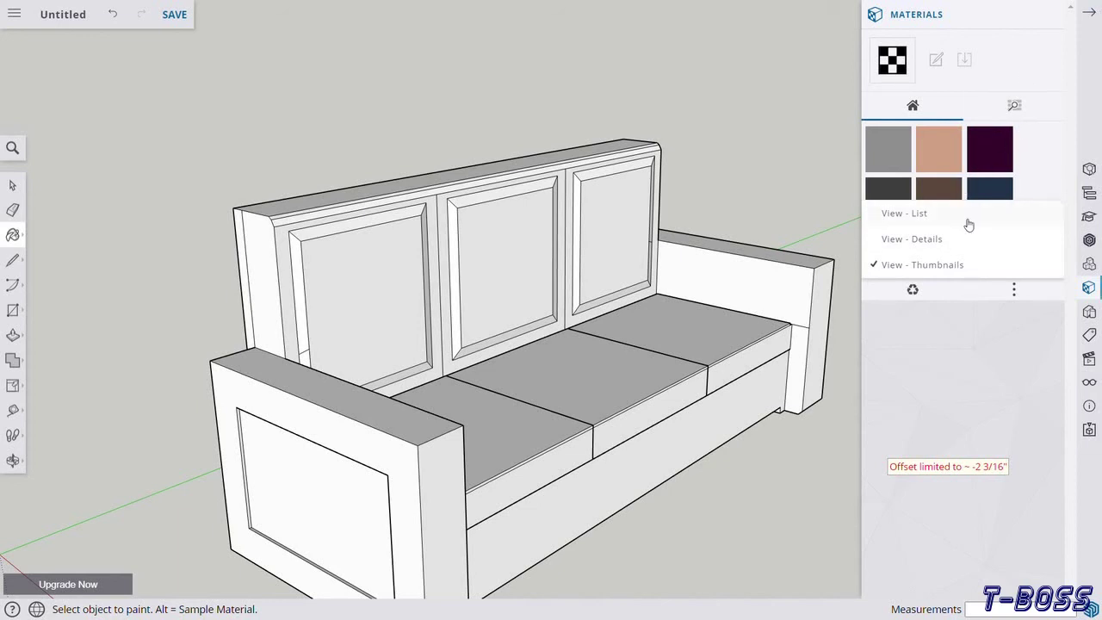
{"action": "left_click", "coordinate": [936, 217]}
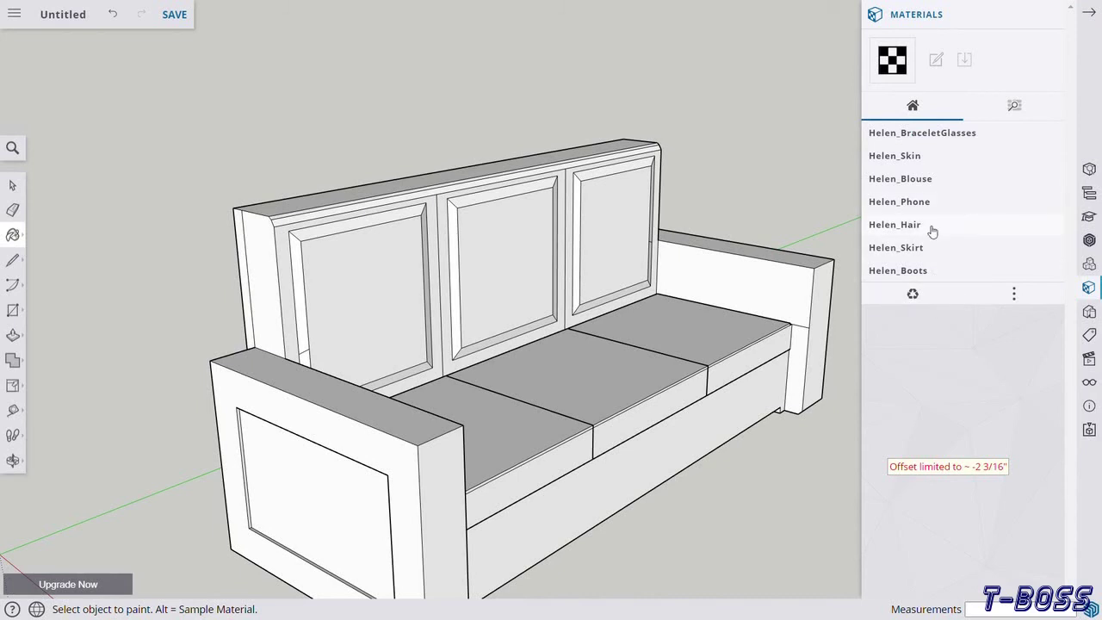
{"action": "left_click", "coordinate": [1013, 294]}
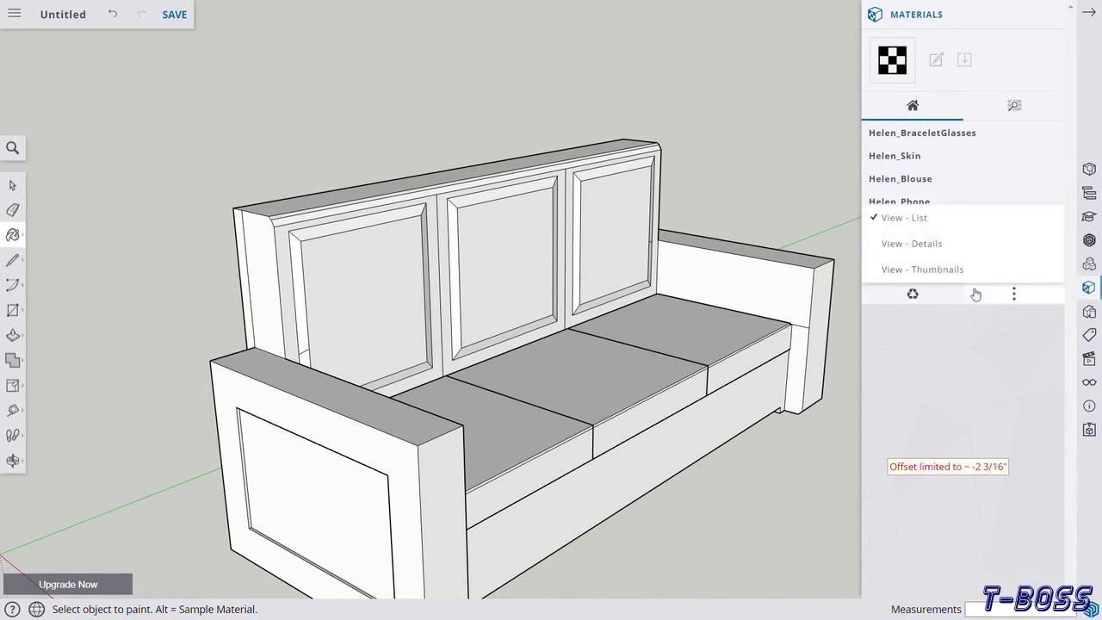
{"action": "left_click", "coordinate": [1090, 12]}
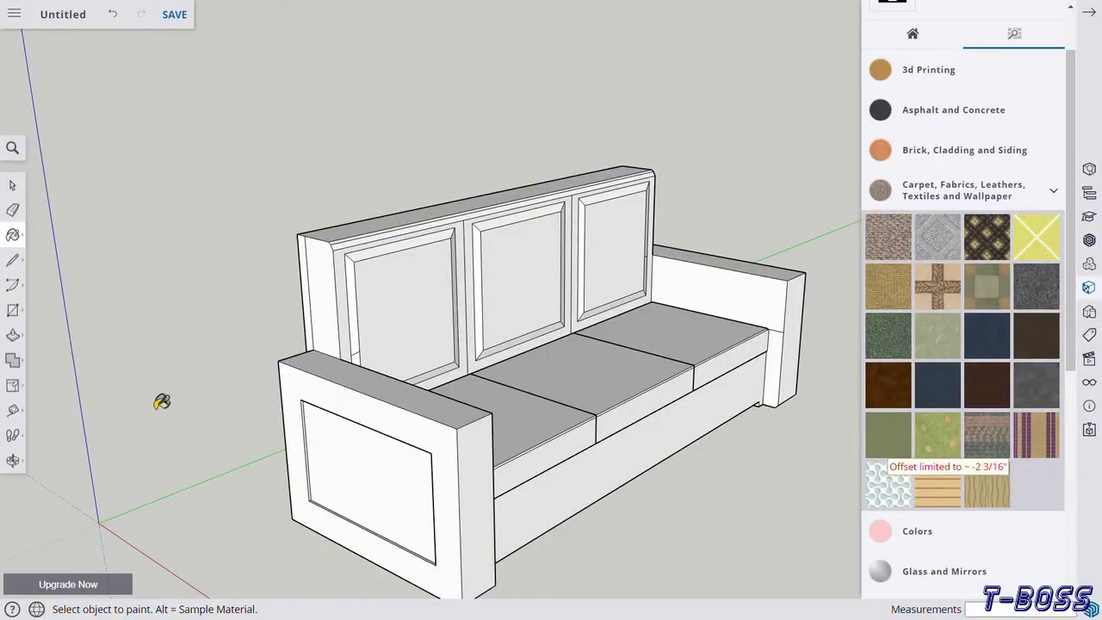
- Paint the sofa Leather Red Brown and its three backrest panels Suede Brown
{"action": "left_click", "coordinate": [895, 400]}
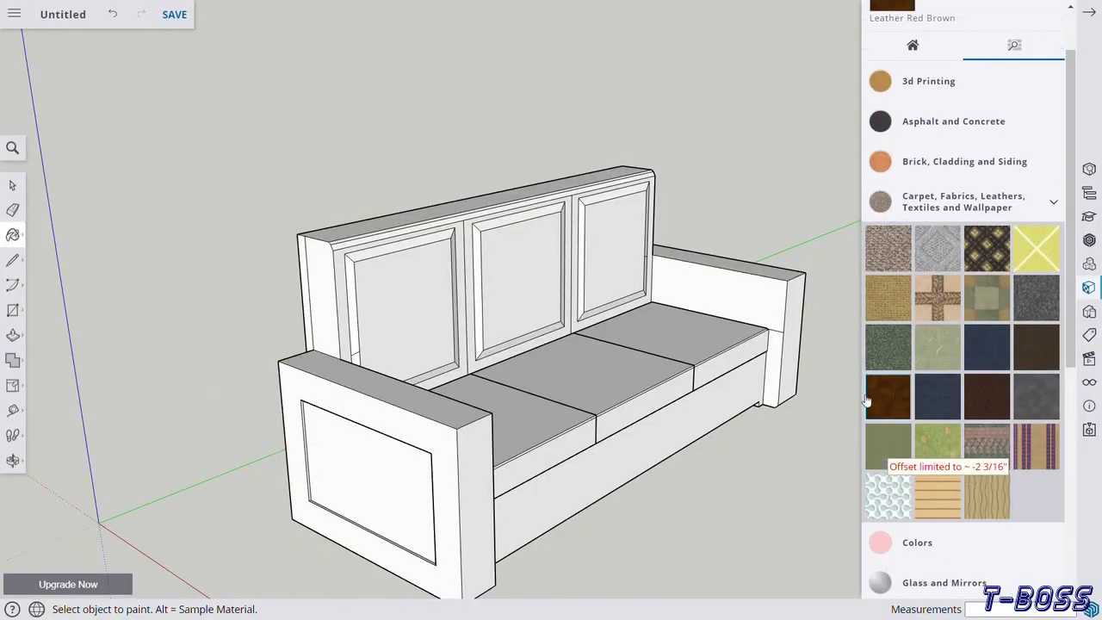
{"action": "left_click", "coordinate": [465, 422], "text": "ctrl"}
{"action": "left_click", "coordinate": [987, 396]}
{"action": "left_click", "coordinate": [426, 315]}
{"action": "left_click", "coordinate": [527, 293]}
{"action": "left_click", "coordinate": [618, 252]}
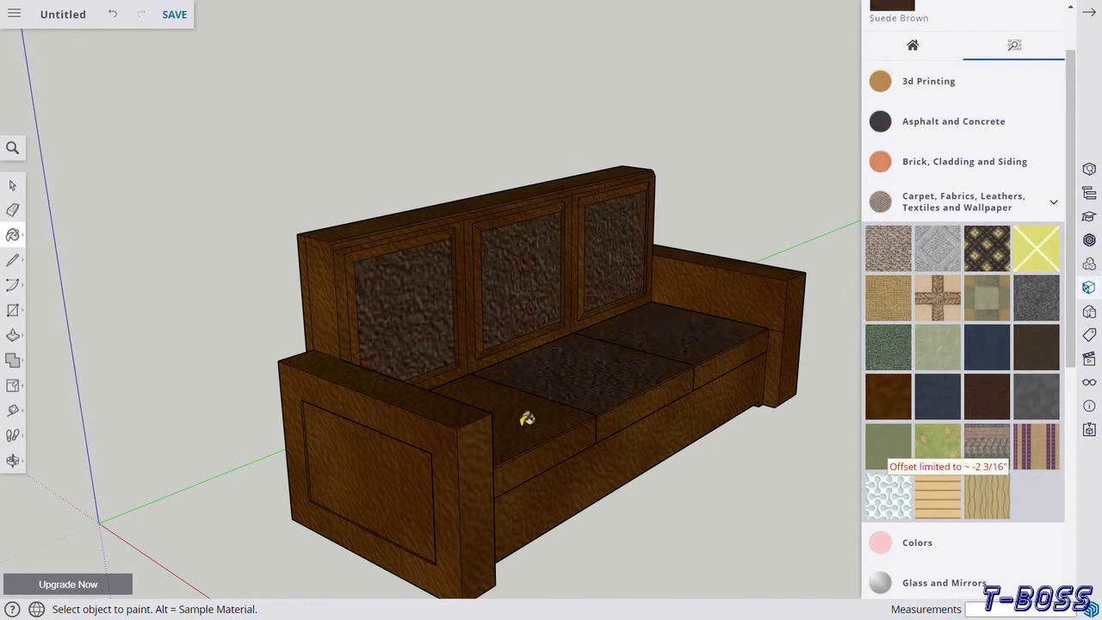
- Paint the three seat-cushion fronts and the right armrest's inset panel Suede Brown
{"action": "left_click", "coordinate": [581, 463]}
{"action": "left_click", "coordinate": [648, 412]}
{"action": "left_click", "coordinate": [729, 369]}
{"action": "left_click", "coordinate": [13, 460]}
{"action": "mouse_move", "coordinate": [51, 406]}
{"action": "left_mouse_down"}
{"action": "mouse_move", "coordinate": [193, 370]}
{"action": "mouse_move", "coordinate": [551, 422]}
{"action": "left_mouse_up"}
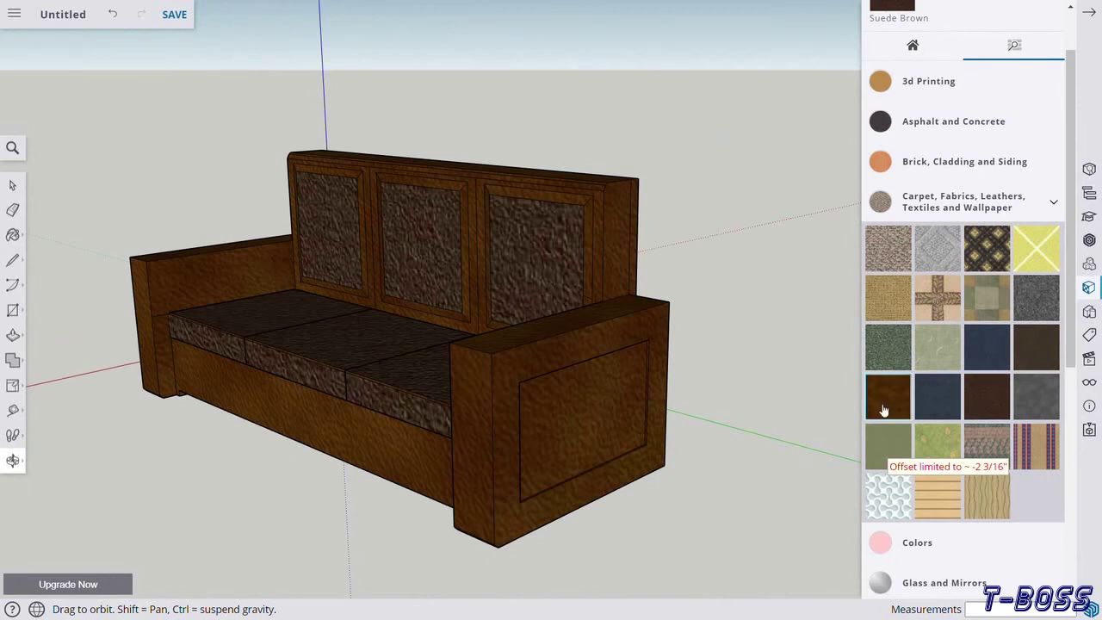
{"action": "left_click", "coordinate": [896, 400]}
{"action": "left_click", "coordinate": [987, 396]}
{"action": "left_click", "coordinate": [568, 422]}
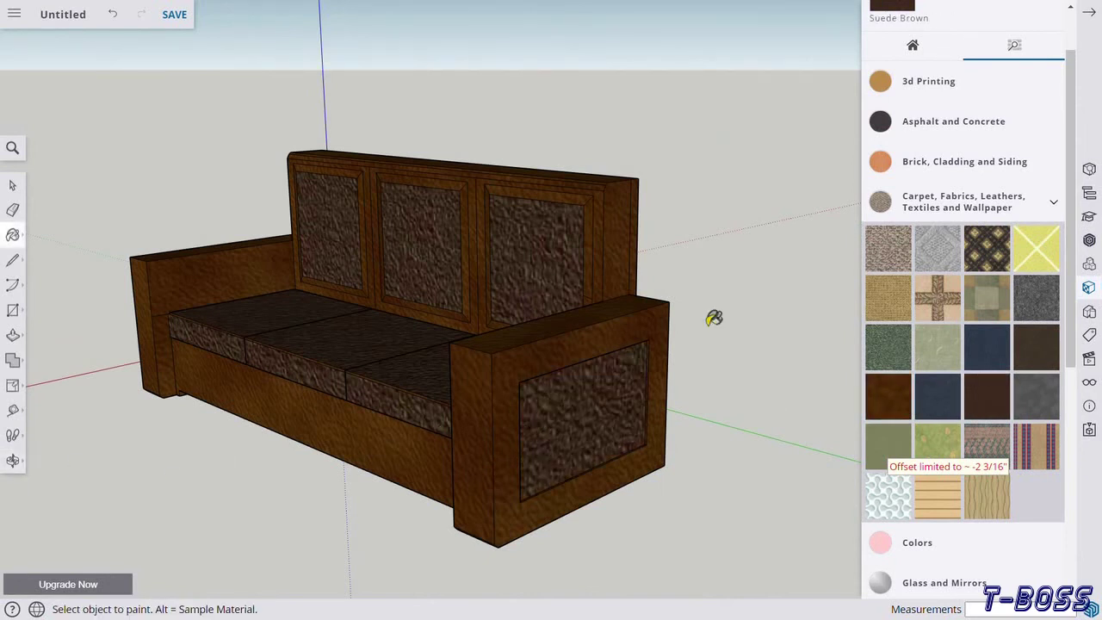
- Orbit around the sofa's back, side and front to check the materials
{"action": "left_click", "coordinate": [13, 460]}
{"action": "left_click_drag", "start_coordinate": [60, 430], "coordinate": [990, 391]}
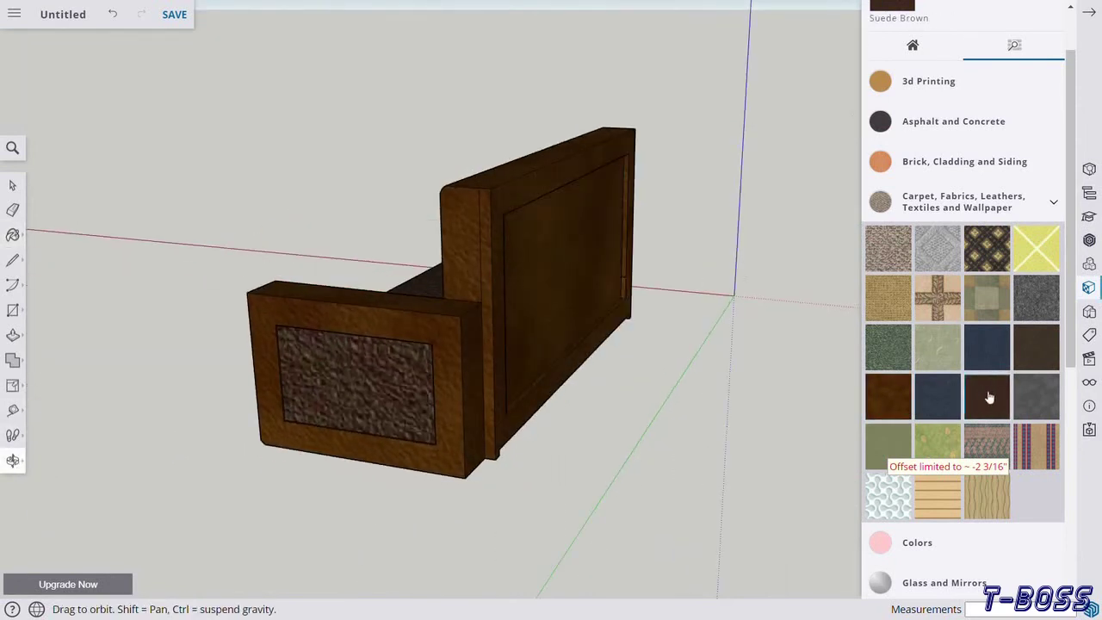
{"action": "left_click", "coordinate": [13, 460]}
{"action": "mouse_move", "coordinate": [52, 456]}
{"action": "left_mouse_down"}
{"action": "mouse_move", "coordinate": [368, 379]}
{"action": "mouse_move", "coordinate": [645, 345]}
{"action": "mouse_move", "coordinate": [566, 313]}
{"action": "mouse_move", "coordinate": [244, 443]}
{"action": "left_mouse_up"}
{"action": "scroll", "coordinate": [468, 415], "scroll_direction": "up", "scroll_amount": 3}
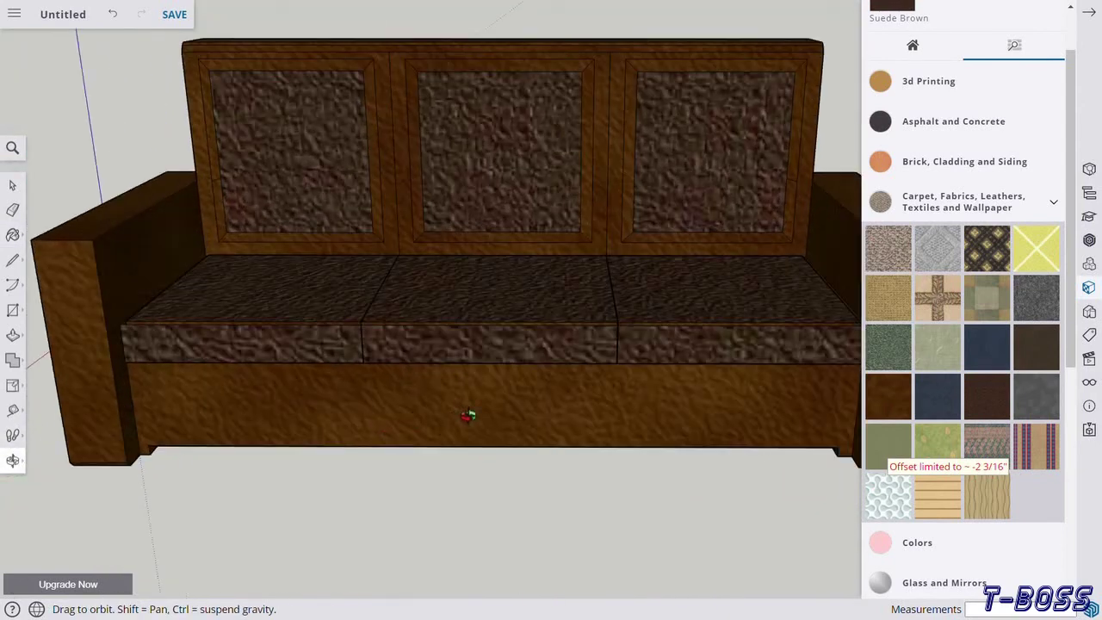
{"action": "scroll", "coordinate": [468, 415], "scroll_direction": "down", "scroll_amount": 3}
{"action": "mouse_move", "coordinate": [327, 411]}
{"action": "left_mouse_down"}
{"action": "mouse_move", "coordinate": [335, 394]}
{"action": "mouse_move", "coordinate": [327, 402]}
{"action": "mouse_move", "coordinate": [357, 422]}
{"action": "left_mouse_up"}
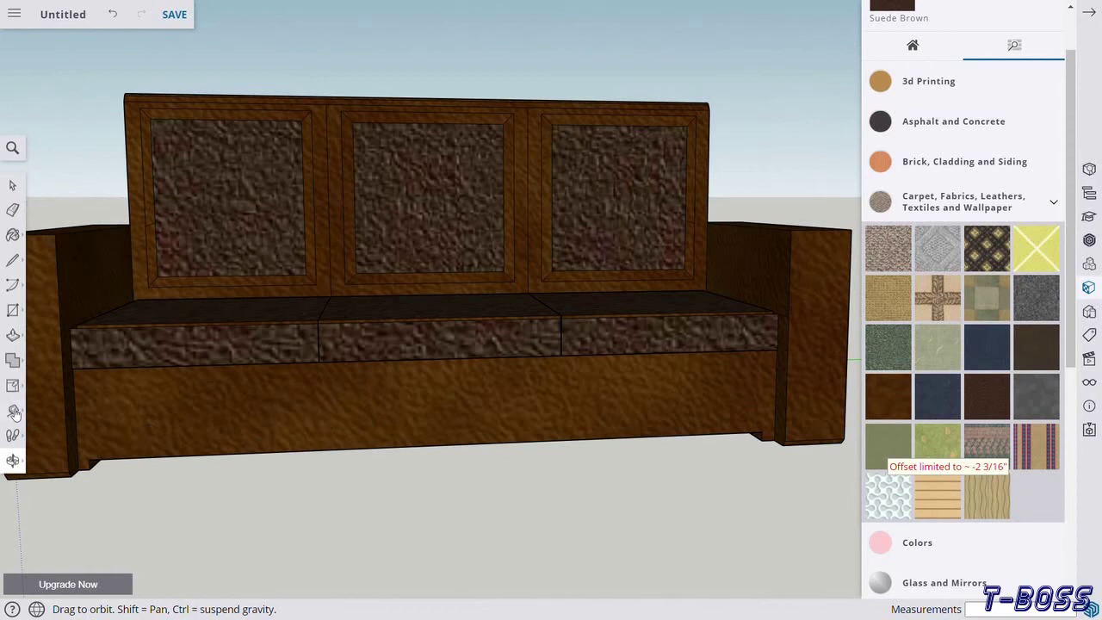
- Draw a rectangle across the base front and push it inward as a groove
{"action": "left_click", "coordinate": [14, 311]}
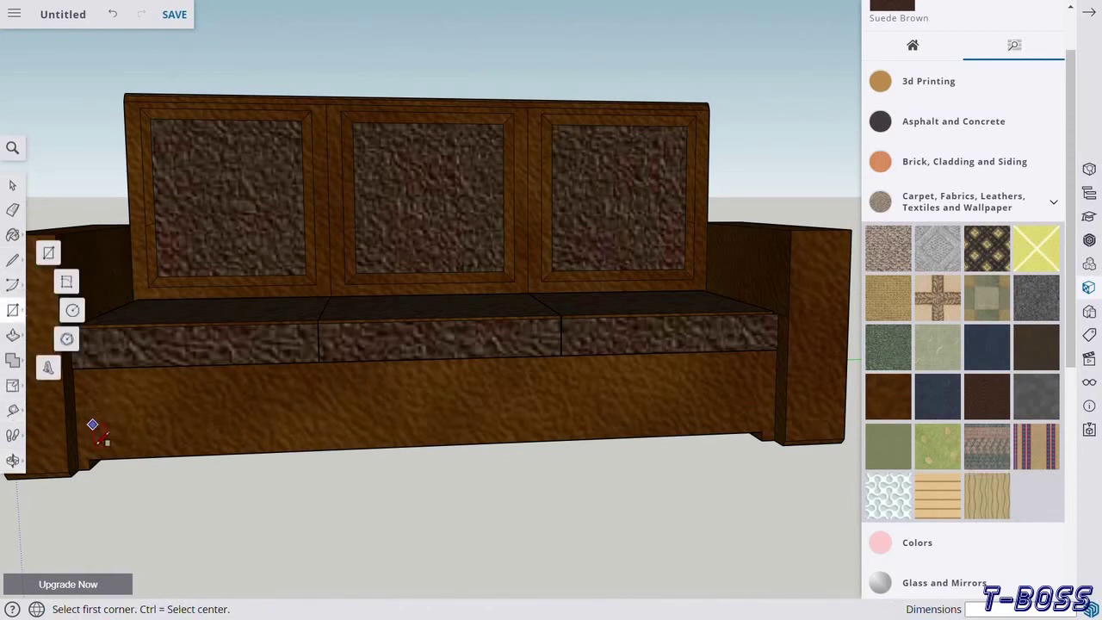
{"action": "left_click", "coordinate": [89, 424]}
{"action": "left_click", "coordinate": [761, 423]}
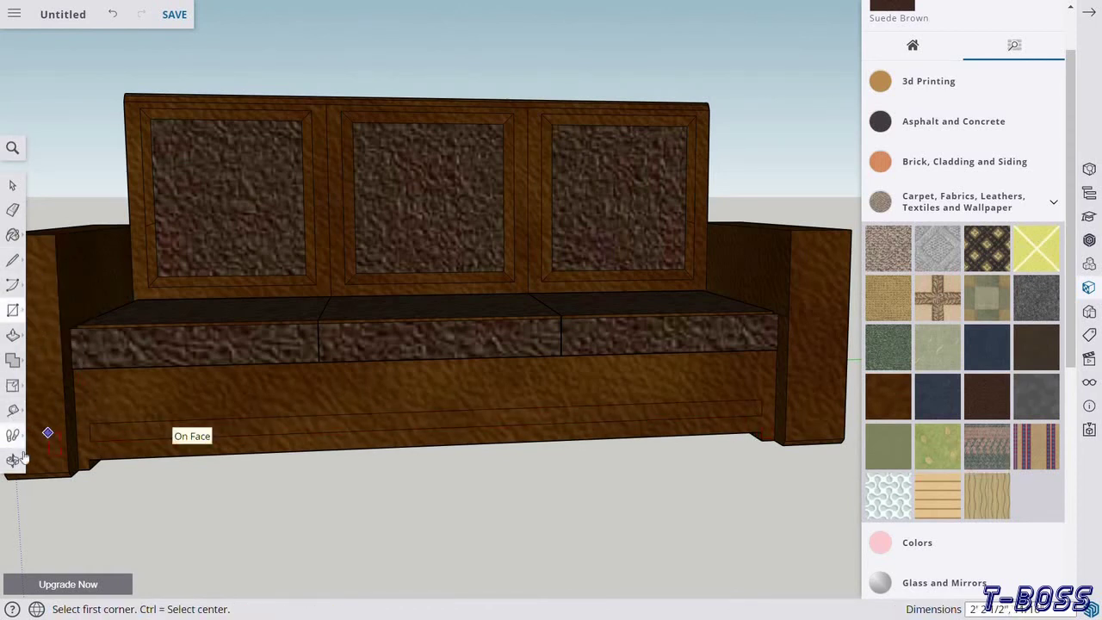
{"action": "key", "text": "o"}
{"action": "scroll", "coordinate": [180, 395], "scroll_direction": "down", "scroll_amount": 2}
{"action": "left_click_drag", "start_coordinate": [180, 395], "coordinate": [337, 490]}
{"action": "scroll", "coordinate": [336, 490], "scroll_direction": "up", "scroll_amount": 3}
{"action": "key", "text": "p"}
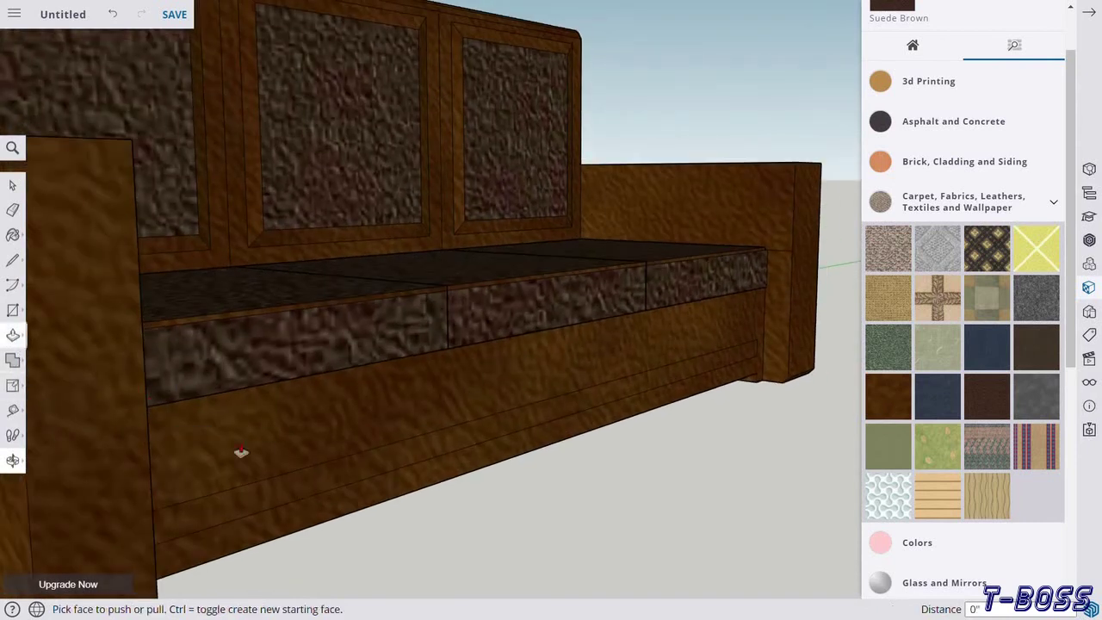
{"action": "left_click", "coordinate": [289, 504]}
- Paint the recessed groove strip Suede Brown and orbit around the sofa
{"action": "left_click", "coordinate": [1025, 359]}
{"action": "left_click", "coordinate": [483, 448]}
{"action": "left_click", "coordinate": [987, 396]}
{"action": "left_click", "coordinate": [561, 433]}
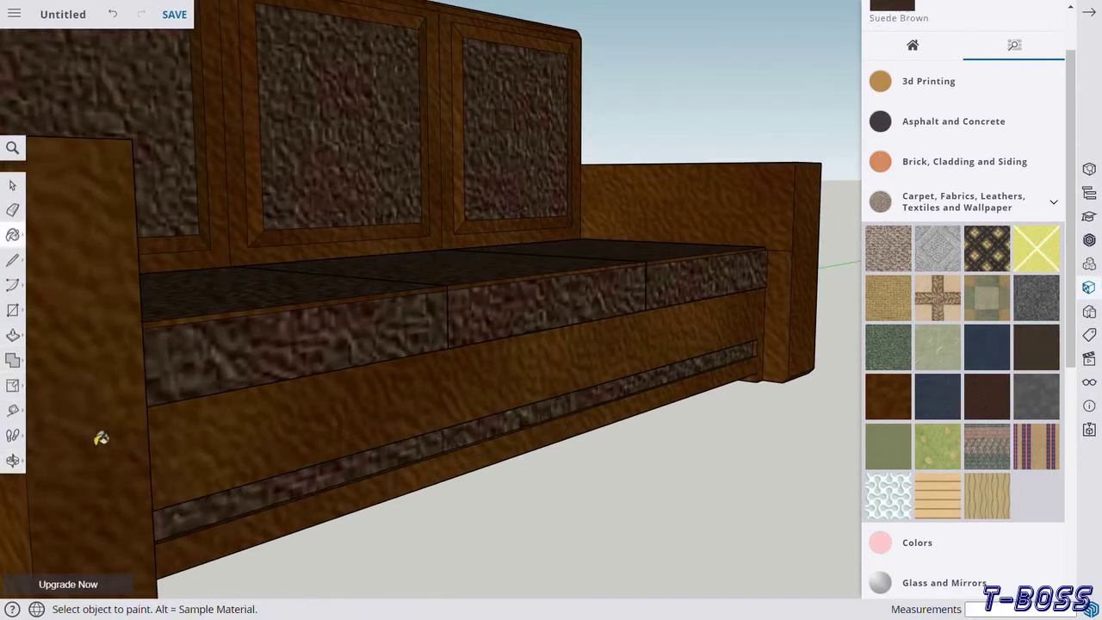
{"action": "left_click", "coordinate": [13, 459]}
{"action": "key", "text": "shift+z"}
{"action": "mouse_move", "coordinate": [576, 492]}
{"action": "left_mouse_down"}
{"action": "mouse_move", "coordinate": [696, 230]}
{"action": "mouse_move", "coordinate": [327, 322]}
{"action": "mouse_move", "coordinate": [678, 320]}
{"action": "mouse_move", "coordinate": [353, 423]}
{"action": "mouse_move", "coordinate": [434, 330]}
{"action": "mouse_move", "coordinate": [514, 467]}
{"action": "mouse_move", "coordinate": [590, 336]}
{"action": "mouse_move", "coordinate": [298, 347]}
{"action": "mouse_move", "coordinate": [389, 342]}
{"action": "mouse_move", "coordinate": [266, 446]}
{"action": "mouse_move", "coordinate": [590, 362]}
{"action": "mouse_move", "coordinate": [462, 423]}
{"action": "mouse_move", "coordinate": [563, 301]}
{"action": "mouse_move", "coordinate": [492, 116]}
{"action": "mouse_move", "coordinate": [471, 406]}
{"action": "mouse_move", "coordinate": [504, 236]}
{"action": "mouse_move", "coordinate": [437, 269]}
{"action": "left_mouse_up"}
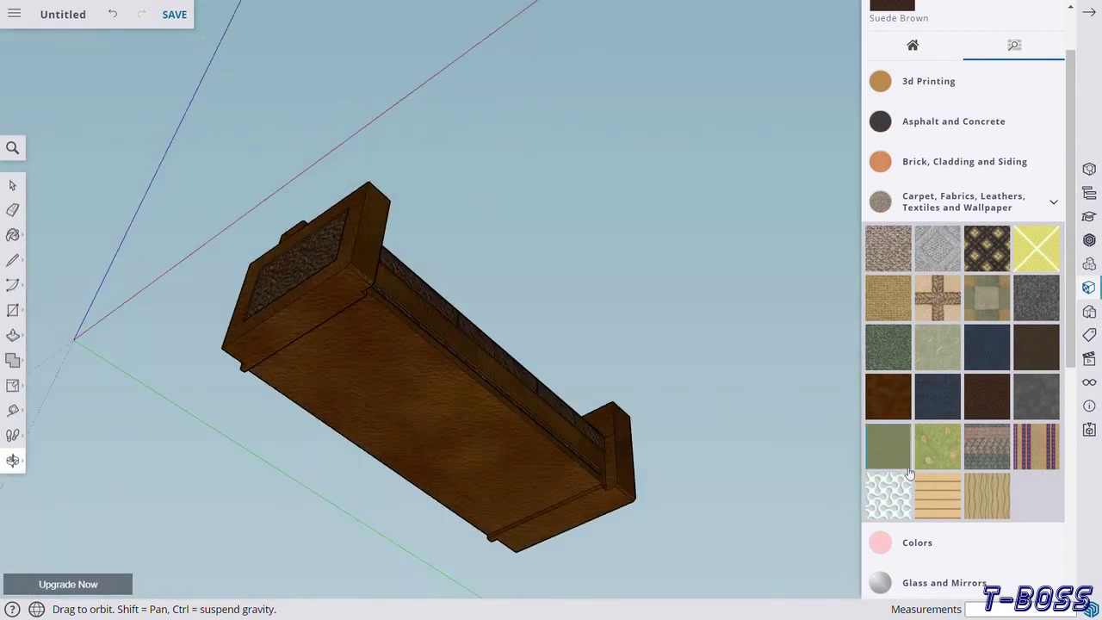
- Paint the underside and the near and end edge strips with a light wood
{"action": "scroll", "coordinate": [917, 587], "scroll_direction": "down", "scroll_amount": 5}
{"action": "left_click", "coordinate": [917, 586]}
{"action": "left_click", "coordinate": [979, 546]}
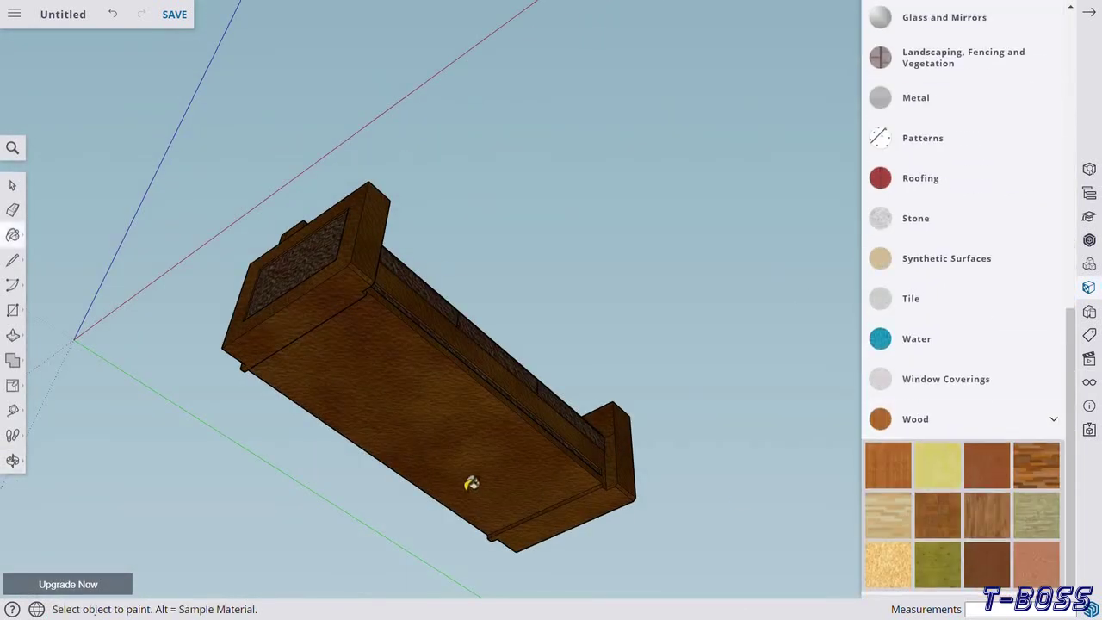
{"action": "left_click", "coordinate": [467, 484]}
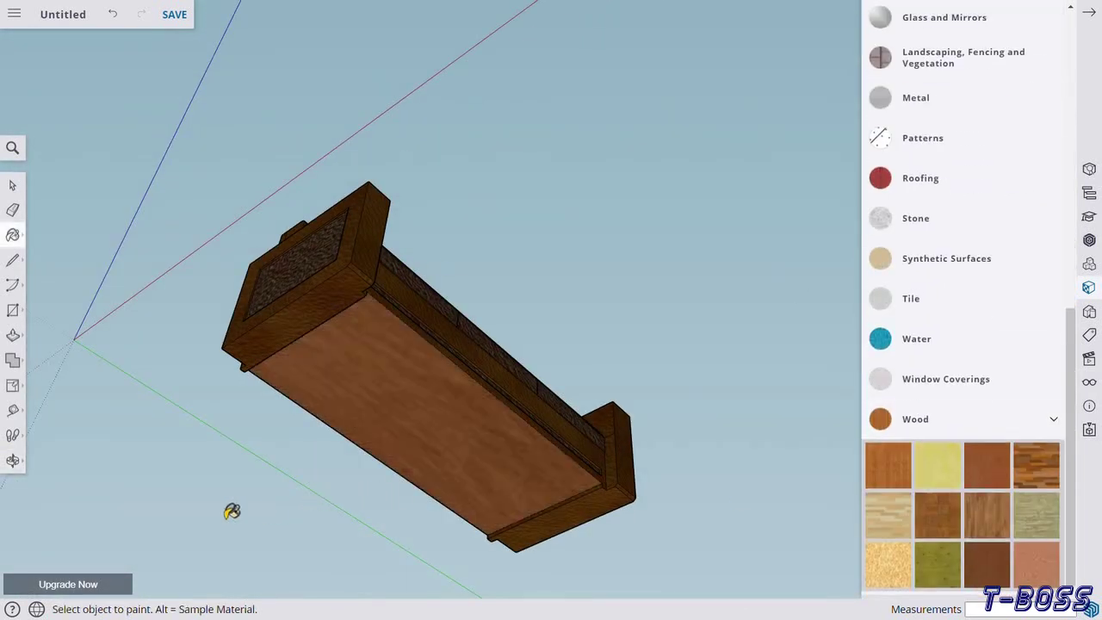
{"action": "left_click", "coordinate": [264, 367]}
{"action": "left_click", "coordinate": [608, 520]}
{"action": "left_click", "coordinate": [13, 460]}
{"action": "mouse_move", "coordinate": [172, 295]}
{"action": "left_mouse_down"}
{"action": "mouse_move", "coordinate": [275, 423]}
{"action": "mouse_move", "coordinate": [702, 424]}
{"action": "mouse_move", "coordinate": [800, 438]}
{"action": "mouse_move", "coordinate": [701, 492]}
{"action": "mouse_move", "coordinate": [153, 524]}
{"action": "left_mouse_up"}
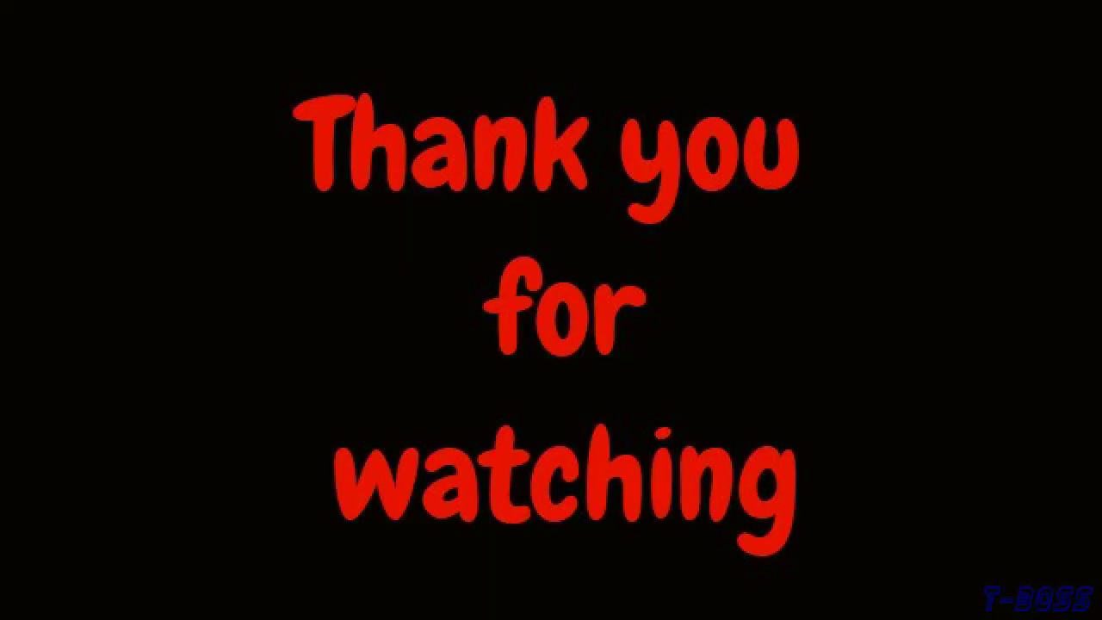